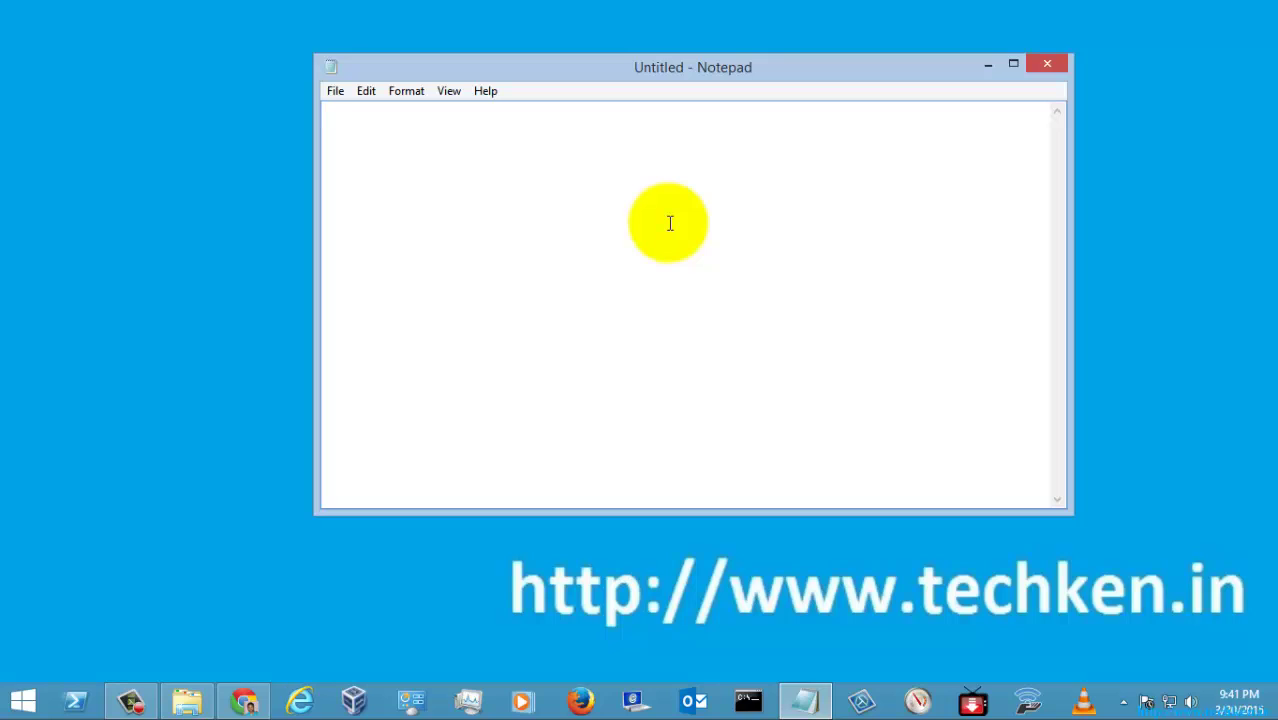
# Type the list '1) Valid Email Address', '2) Password for that email address', '3) imap or POP3 account and the server details'
pyautogui.write('1) Valid Email Address')
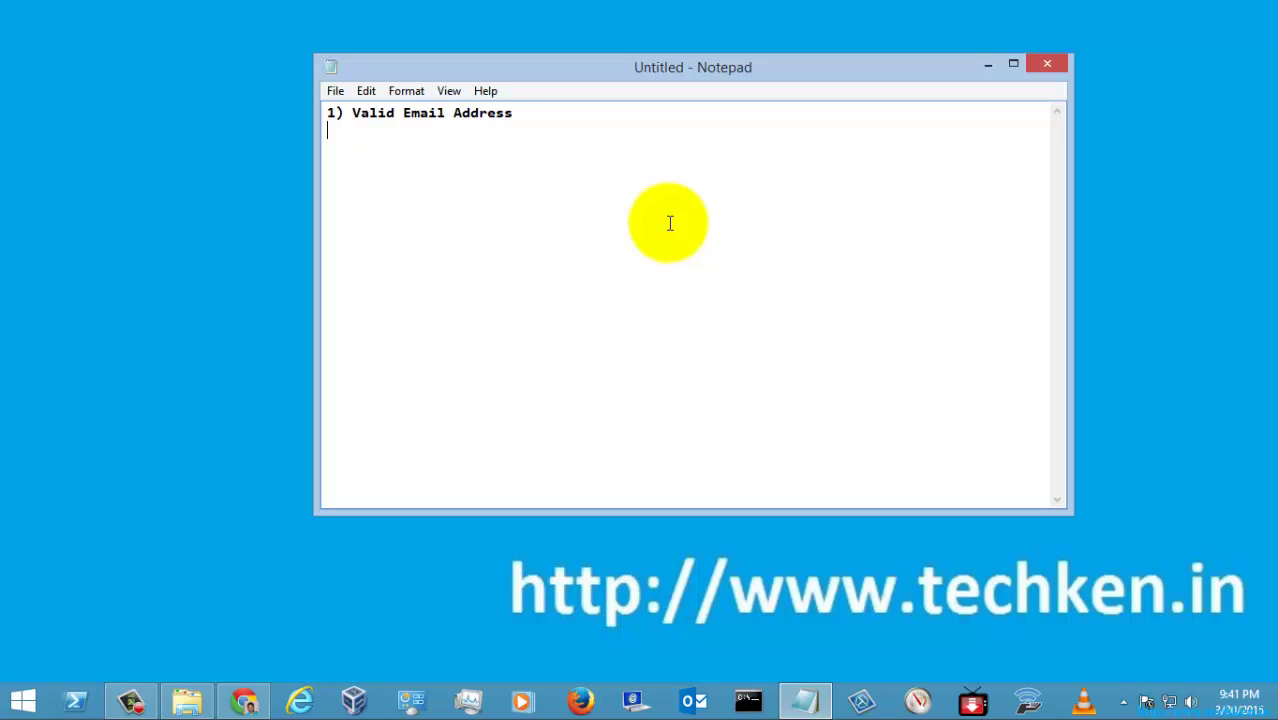
pyautogui.press('Return')
pyautogui.write('2) Password for tha')
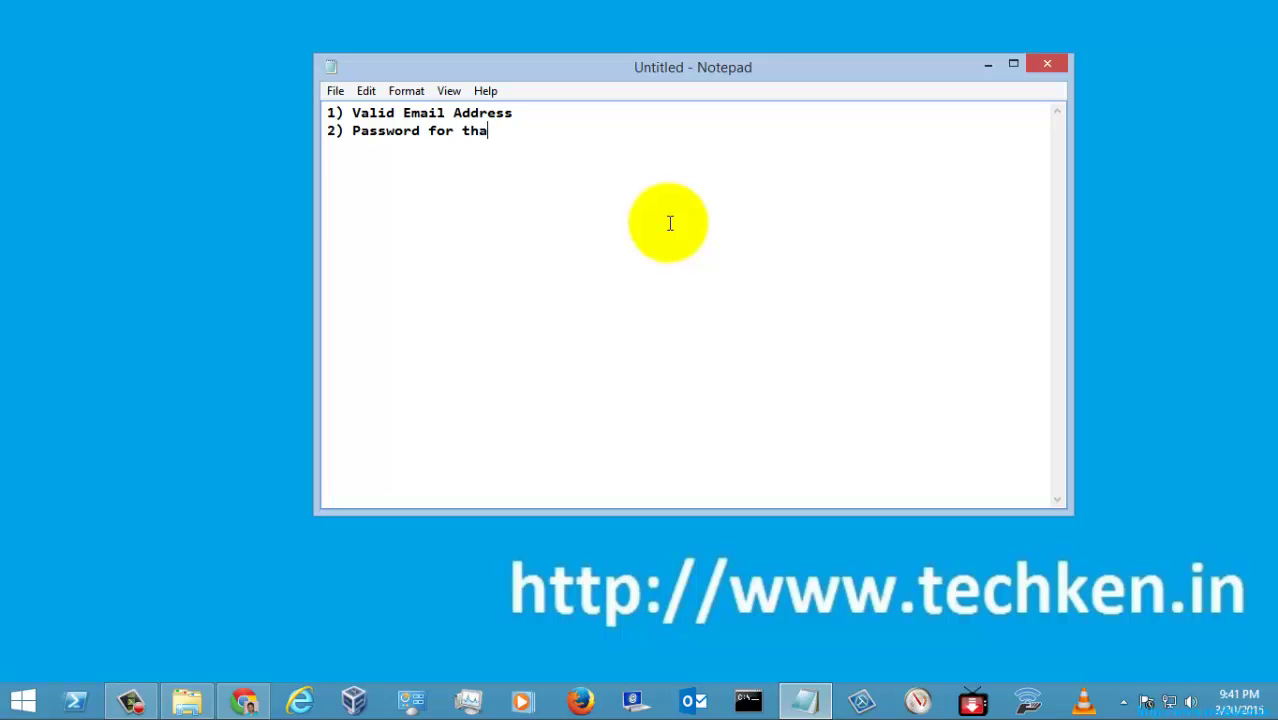
pyautogui.write('t email address ')
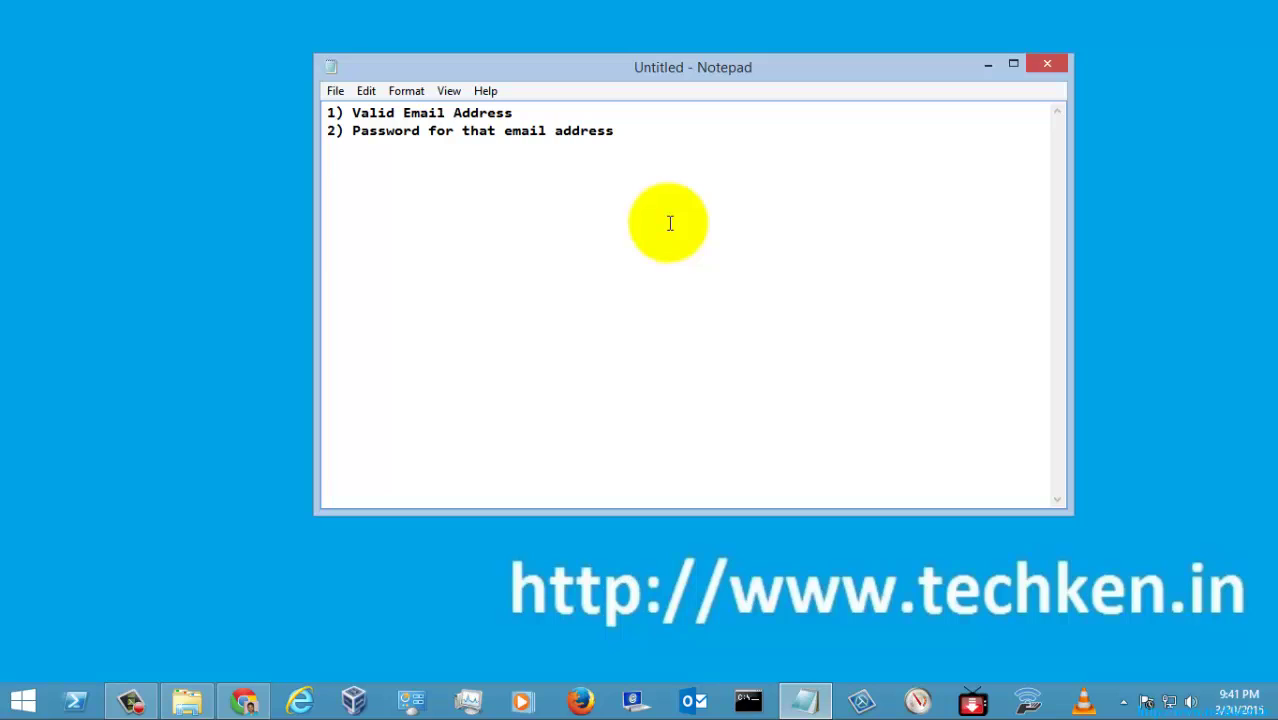
pyautogui.write('3) imap or POP3 a')
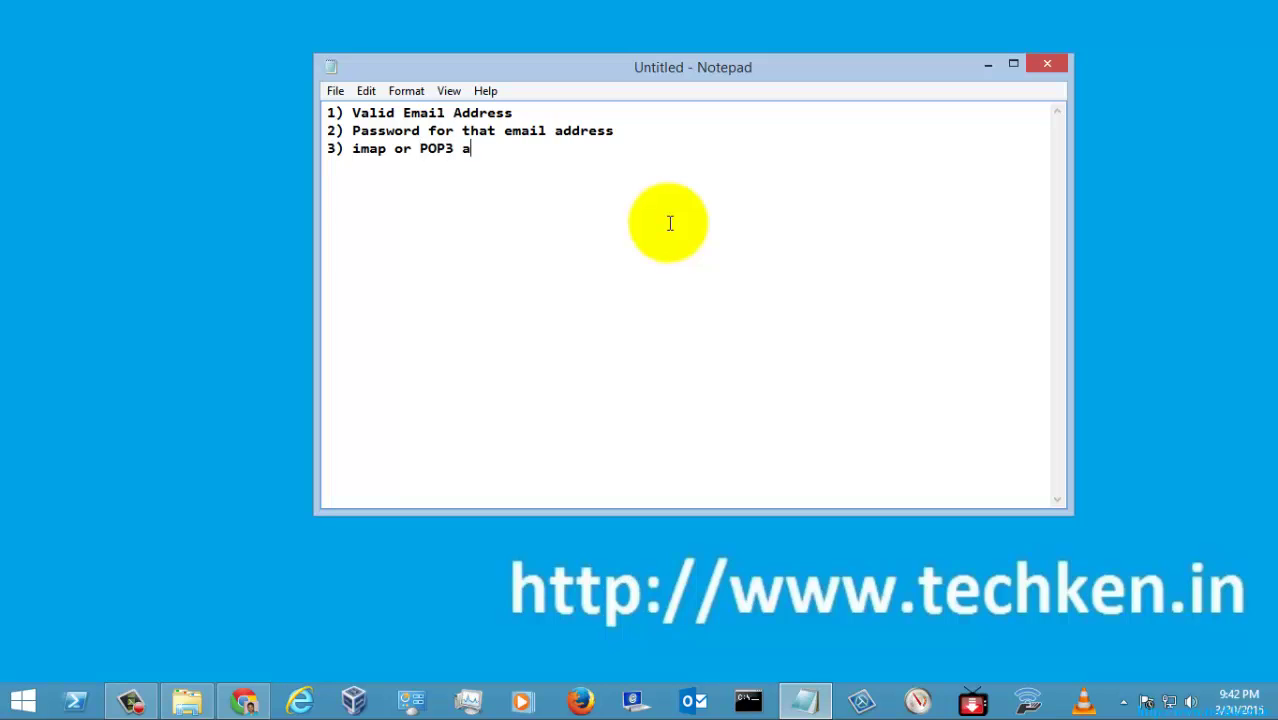
pyautogui.write('ccount and the ser')
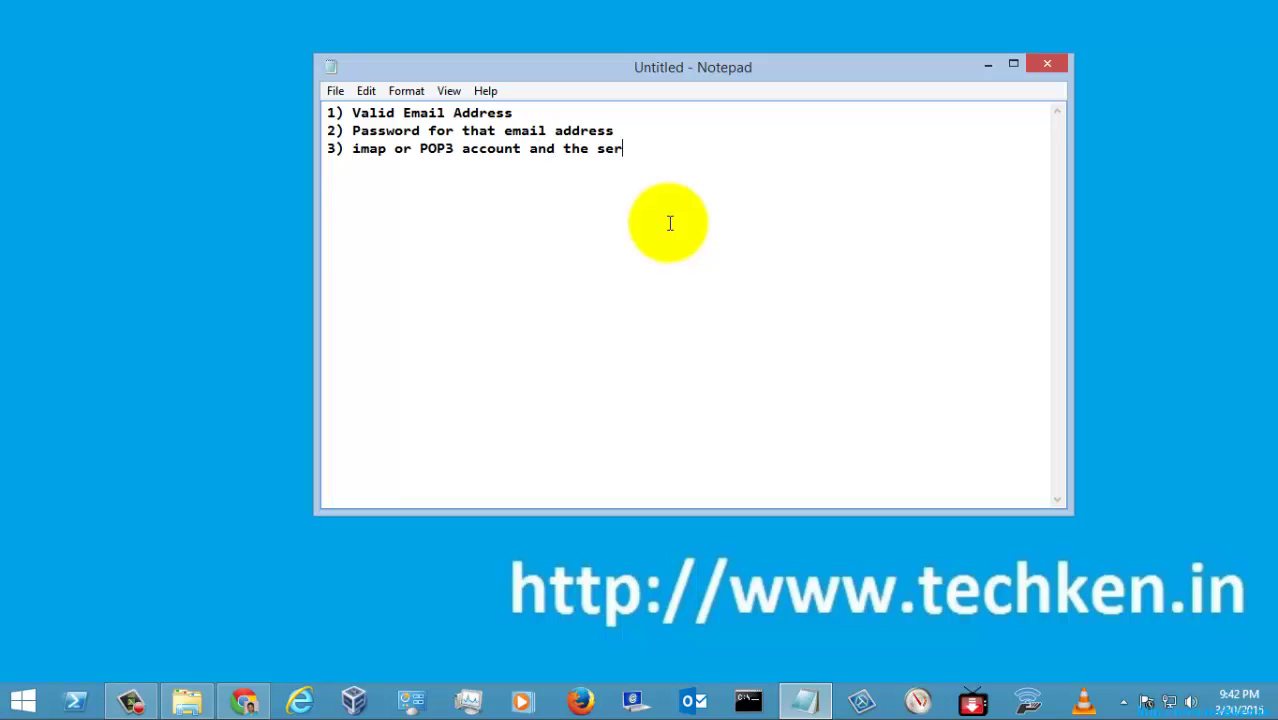
pyautogui.write('ver details.')
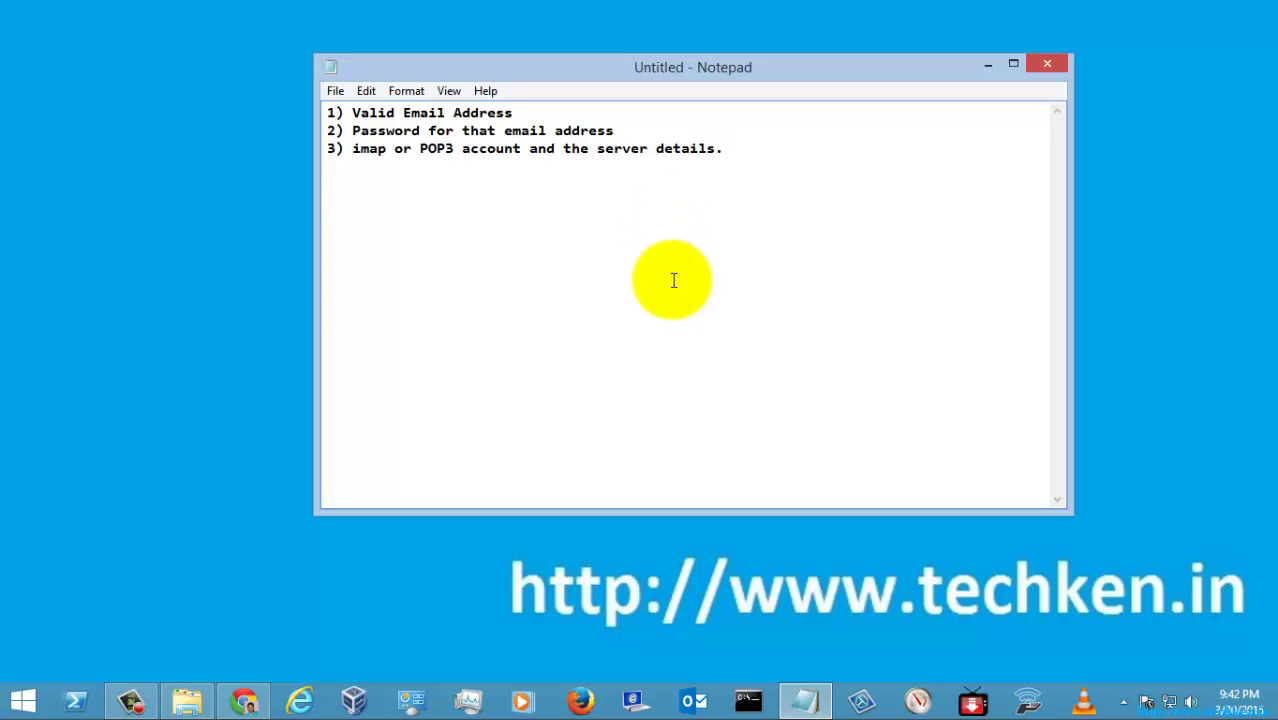
# Set all the requirement text to Consolas, Bold, size 24 through the Font dialog
pyautogui.moveTo(730, 150); pyautogui.dragTo(365, 88)
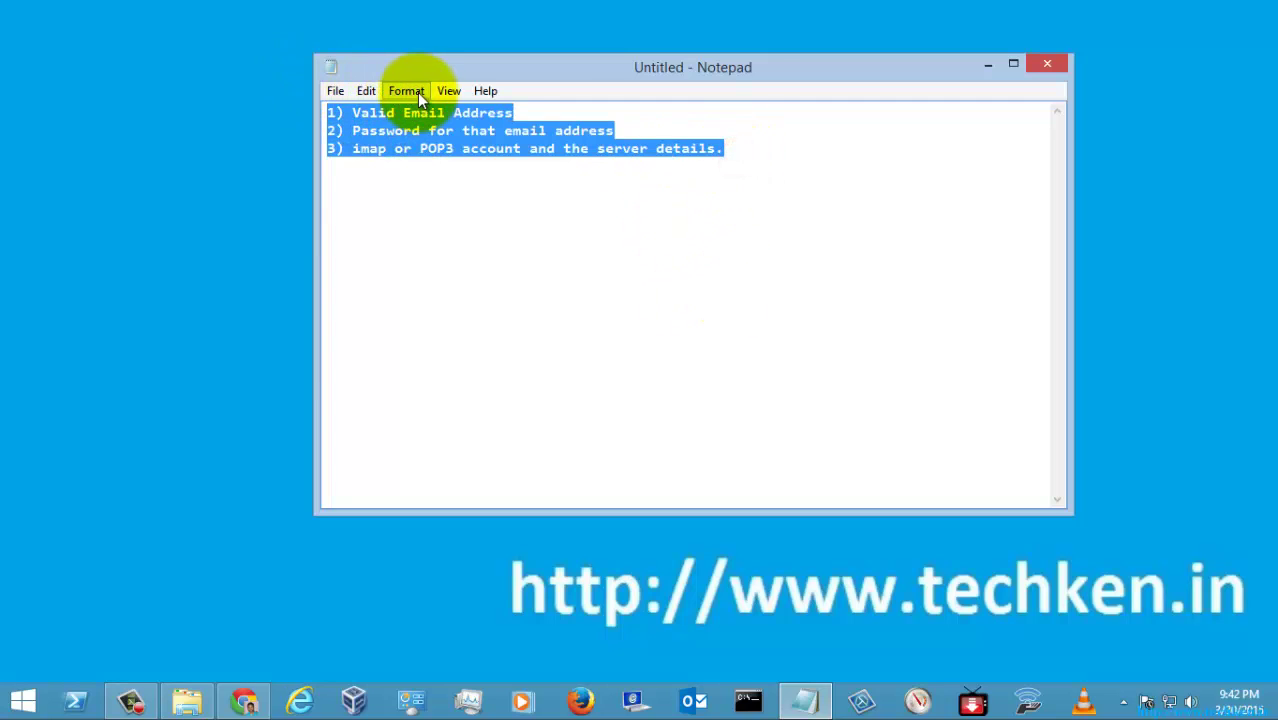
pyautogui.click(400, 91)
pyautogui.click(432, 131)
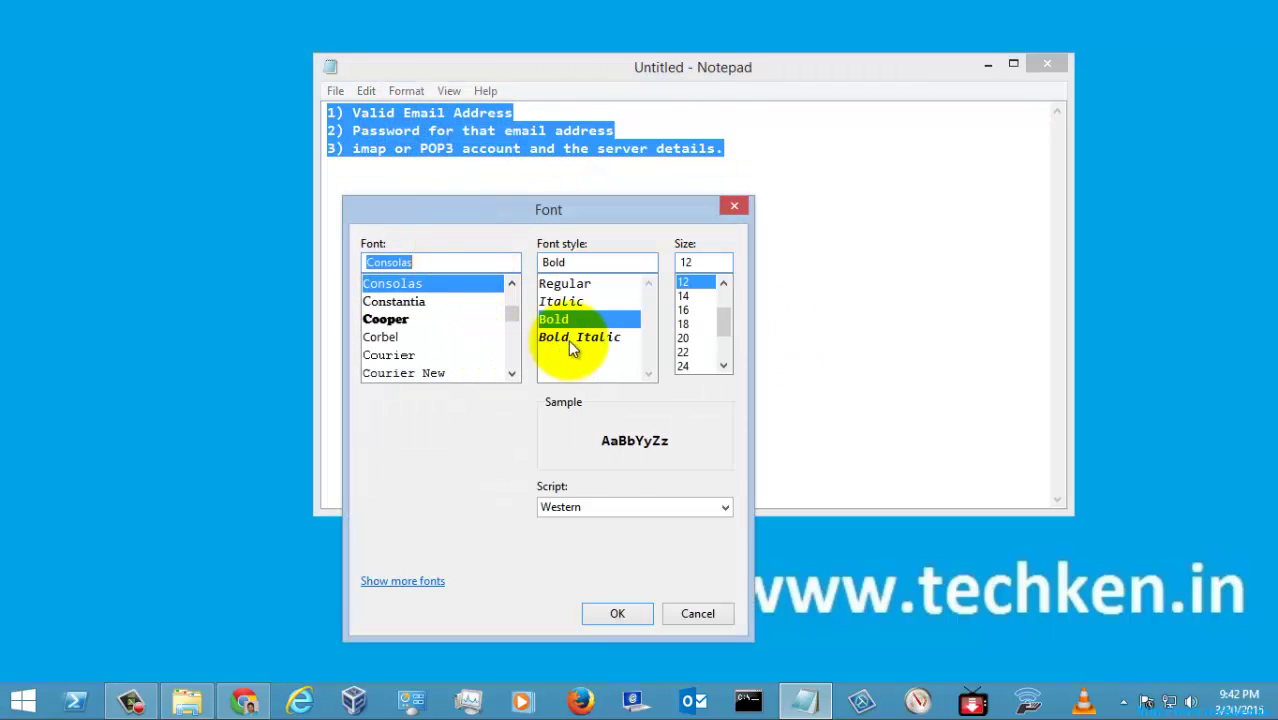
pyautogui.click(689, 364)
pyautogui.click(629, 610)
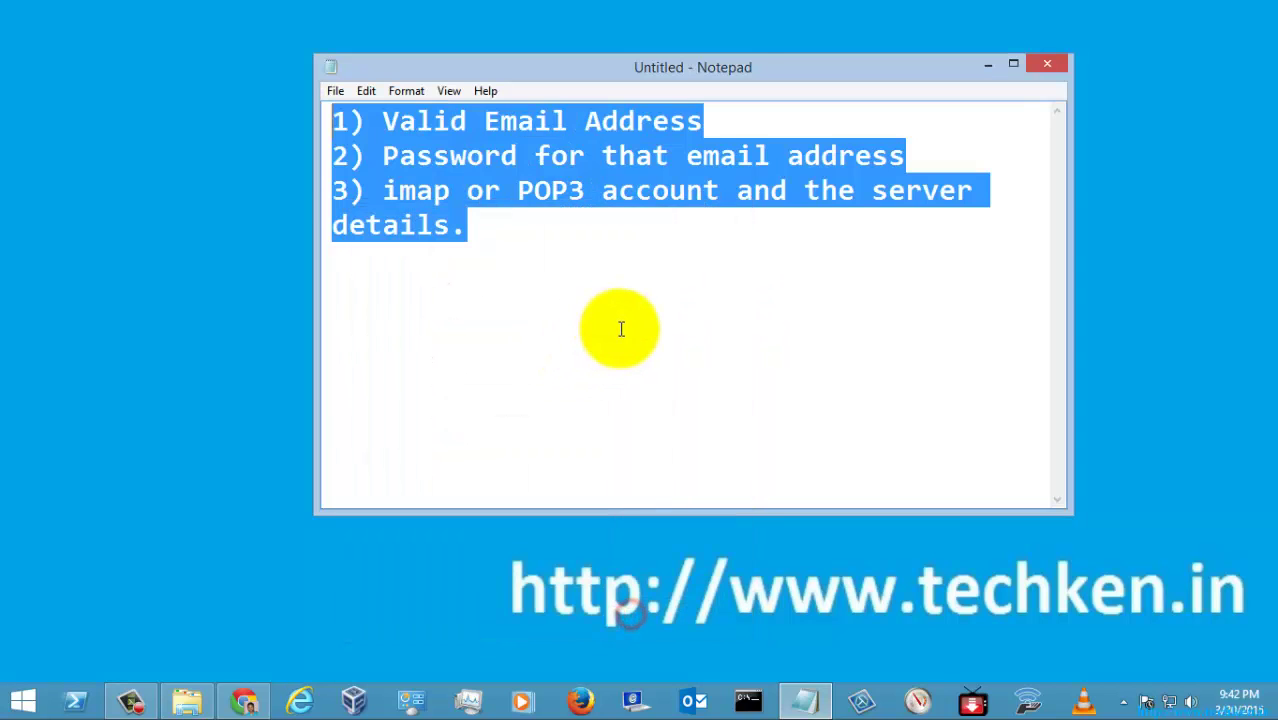
pyautogui.click(616, 328)
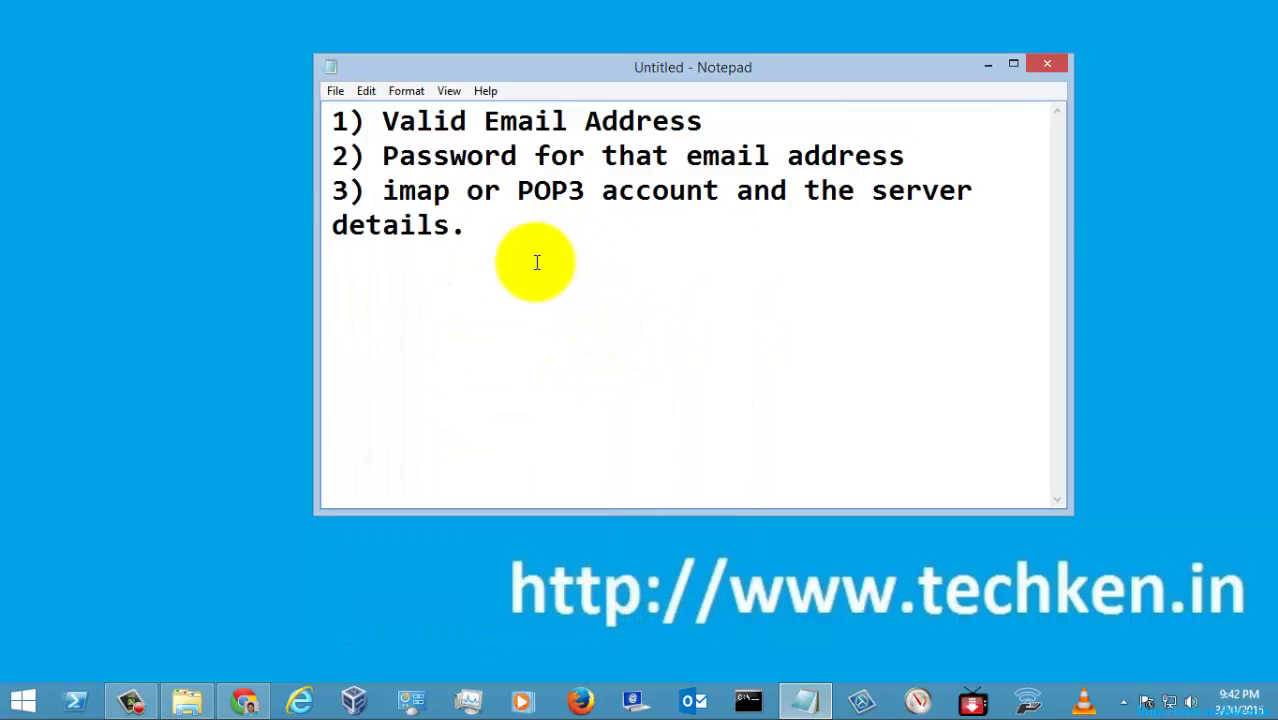
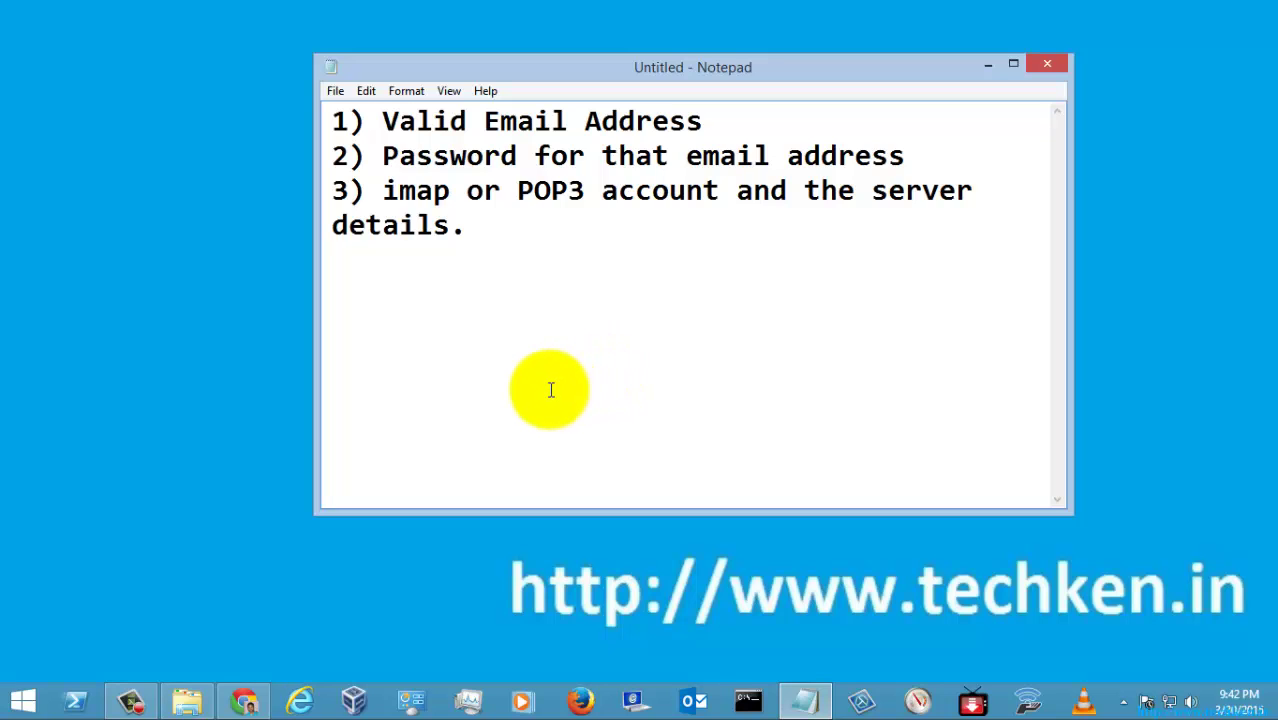
# Open Mail settings from Control Panel and delete the existing Test profile
pyautogui.click(412, 702)
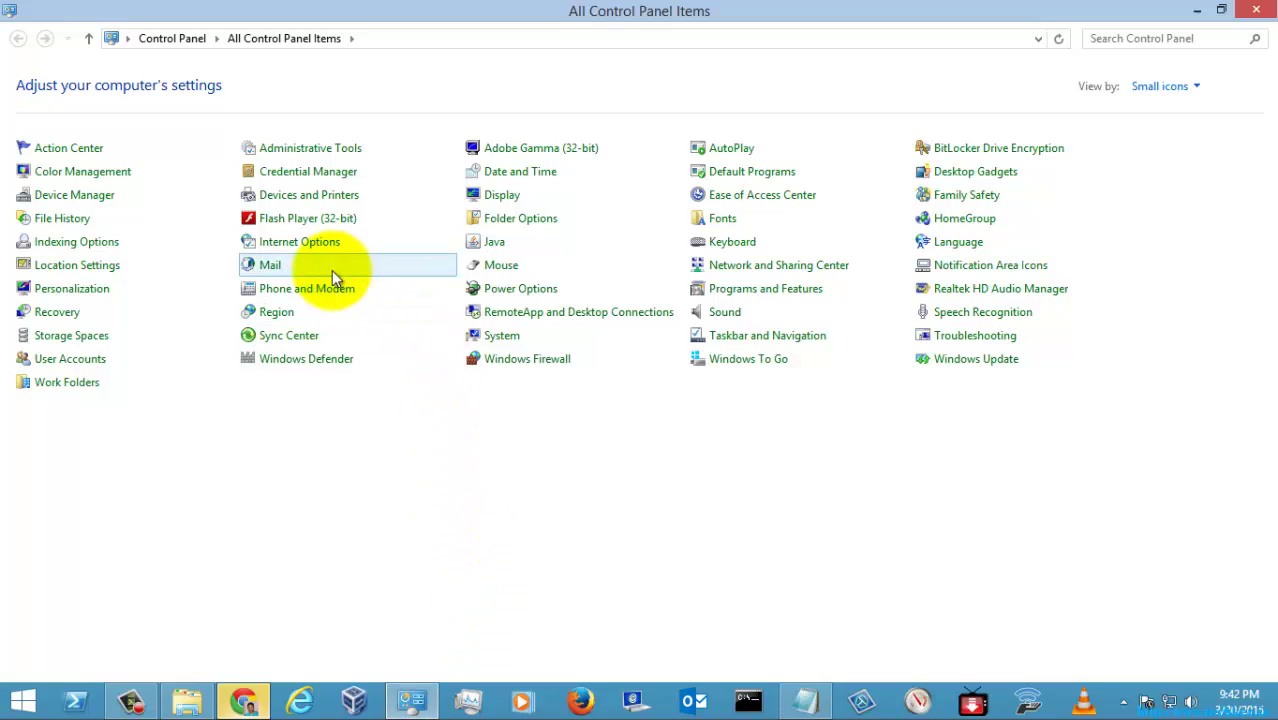
pyautogui.click(271, 267)
pyautogui.moveTo(260, 119); pyautogui.dragTo(540, 131)
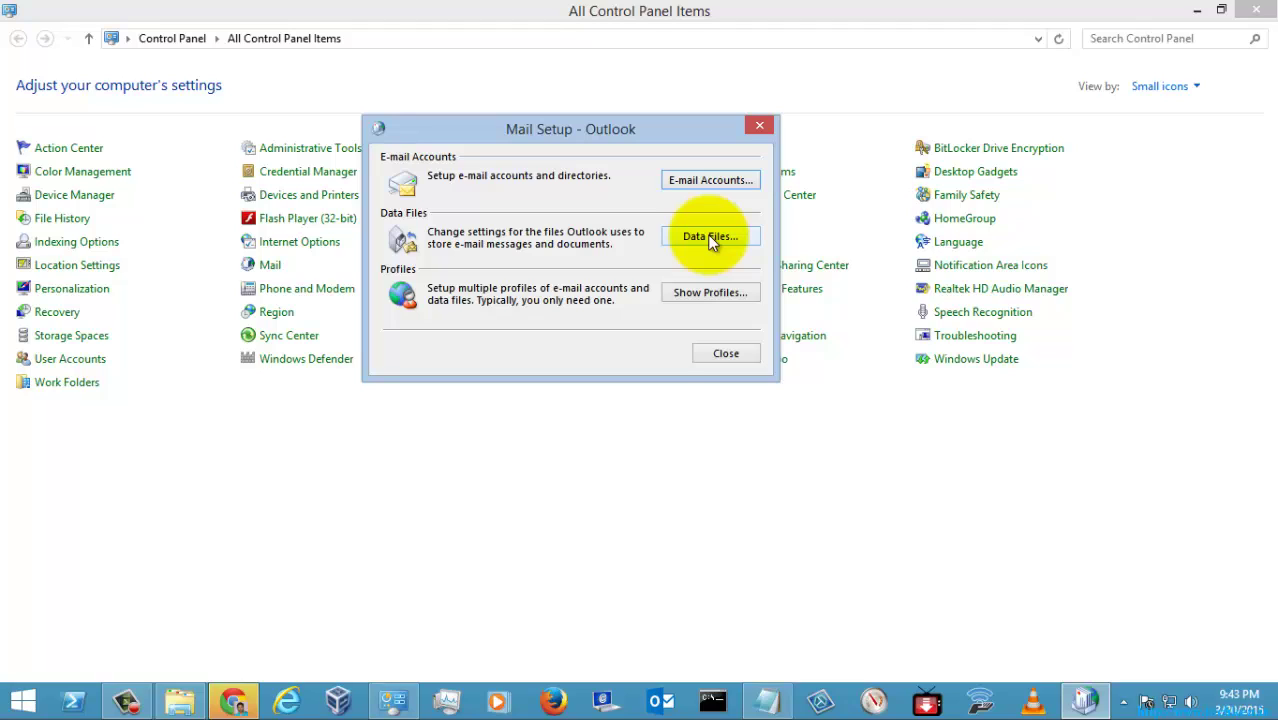
pyautogui.click(708, 294)
pyautogui.moveTo(295, 110); pyautogui.dragTo(724, 170)
pyautogui.click(545, 261)
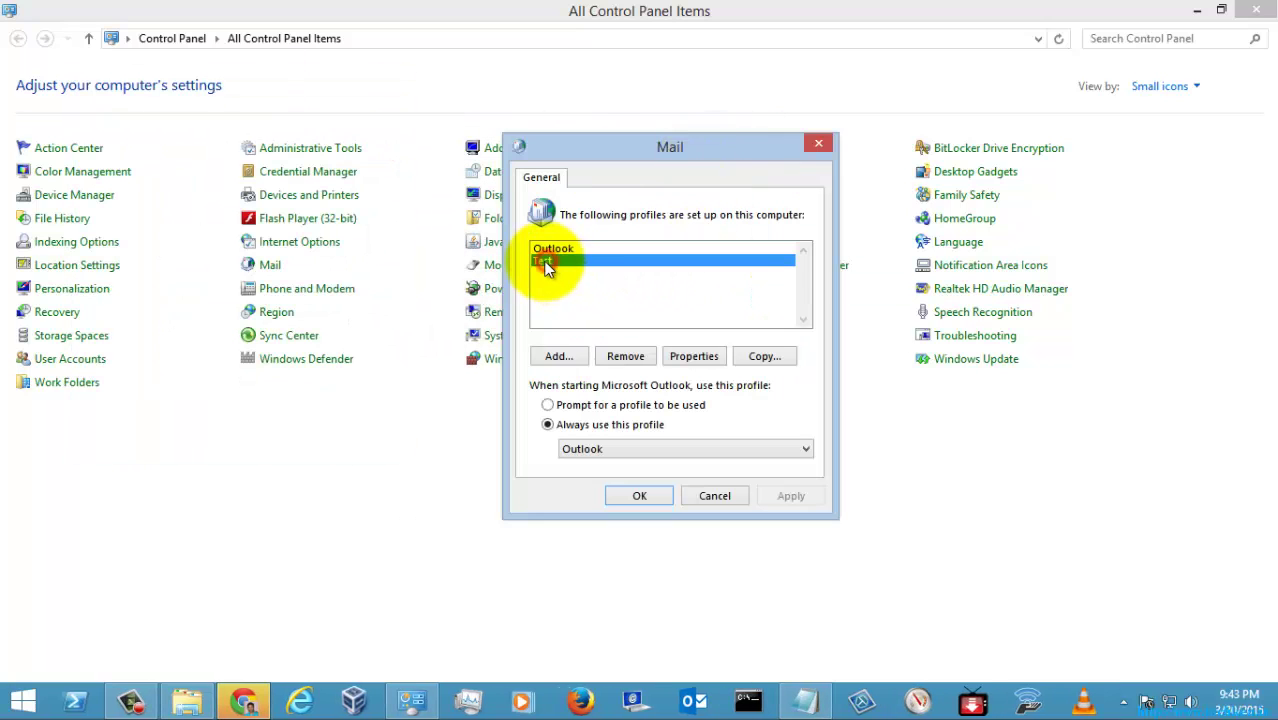
pyautogui.click(624, 358)
pyautogui.click(713, 426)
# Add a new mail profile named 'Test'
pyautogui.click(556, 357)
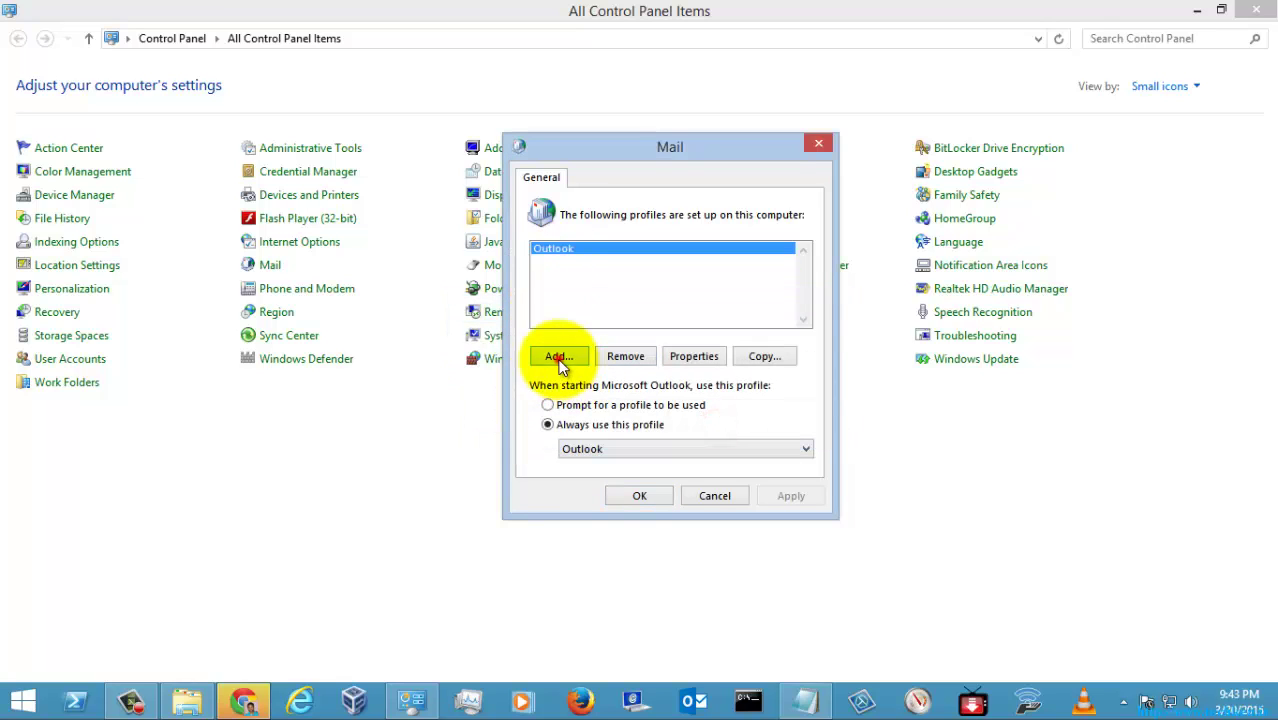
pyautogui.click(606, 366)
pyautogui.write('Test')
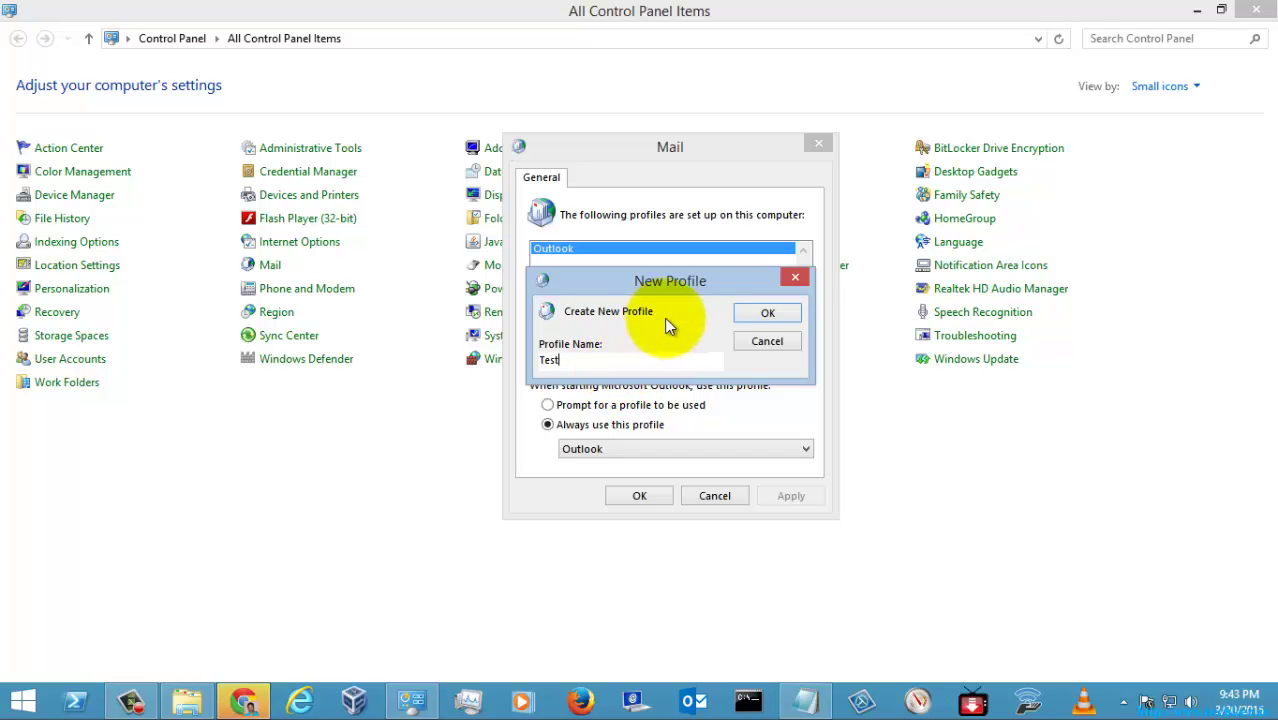
pyautogui.click(768, 312)
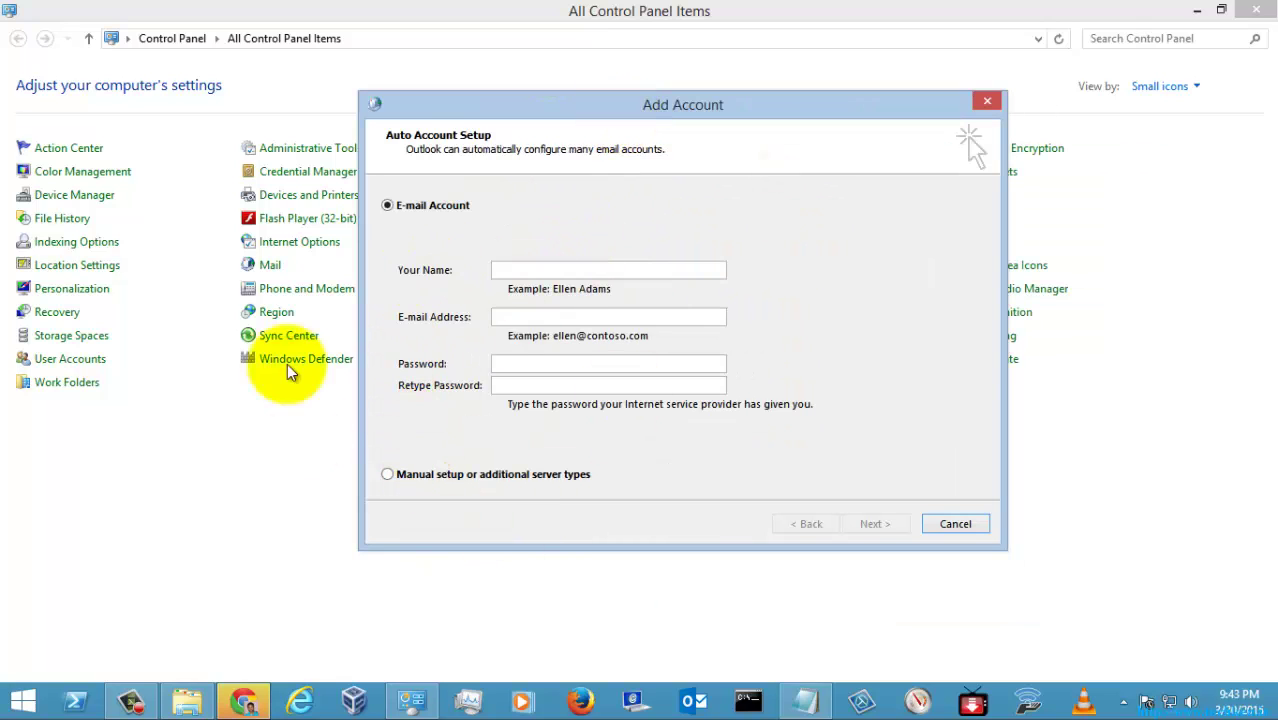
# Enter the account holder's name, e-mail address and password twice, and submit for automatic setup
pyautogui.click(513, 270)
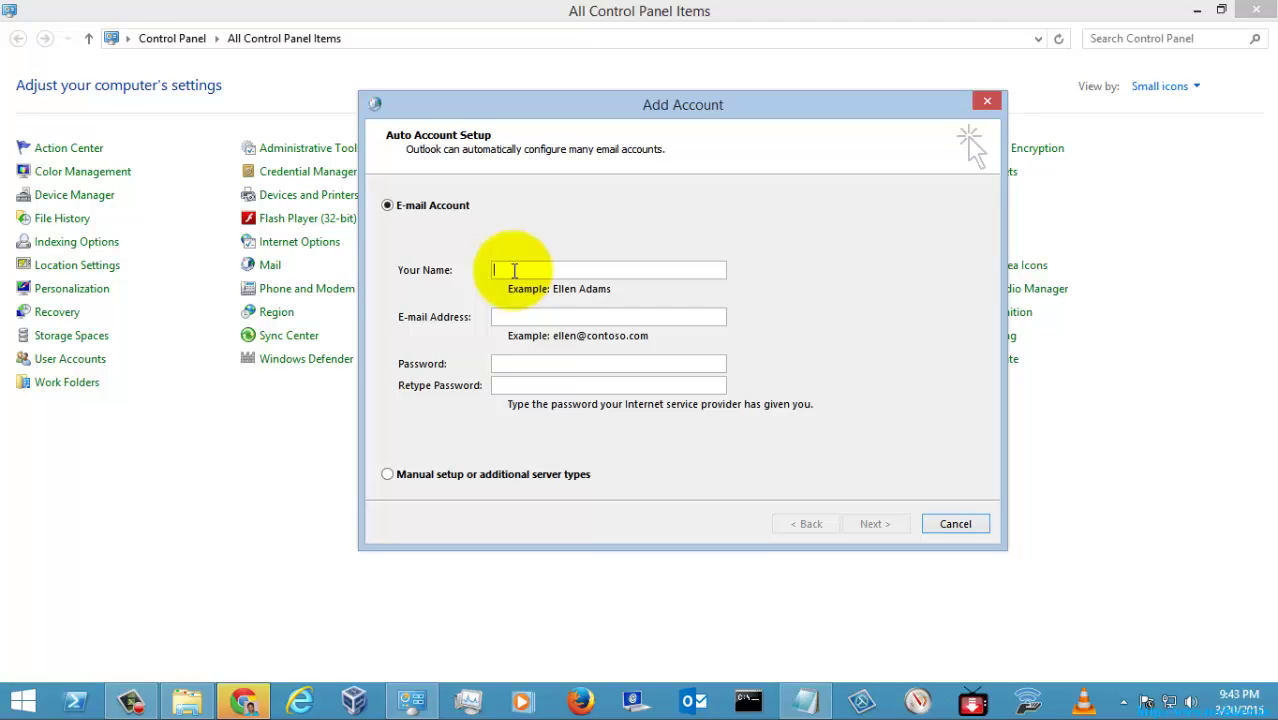
pyautogui.write('Jon')
pyautogui.press('Tab')
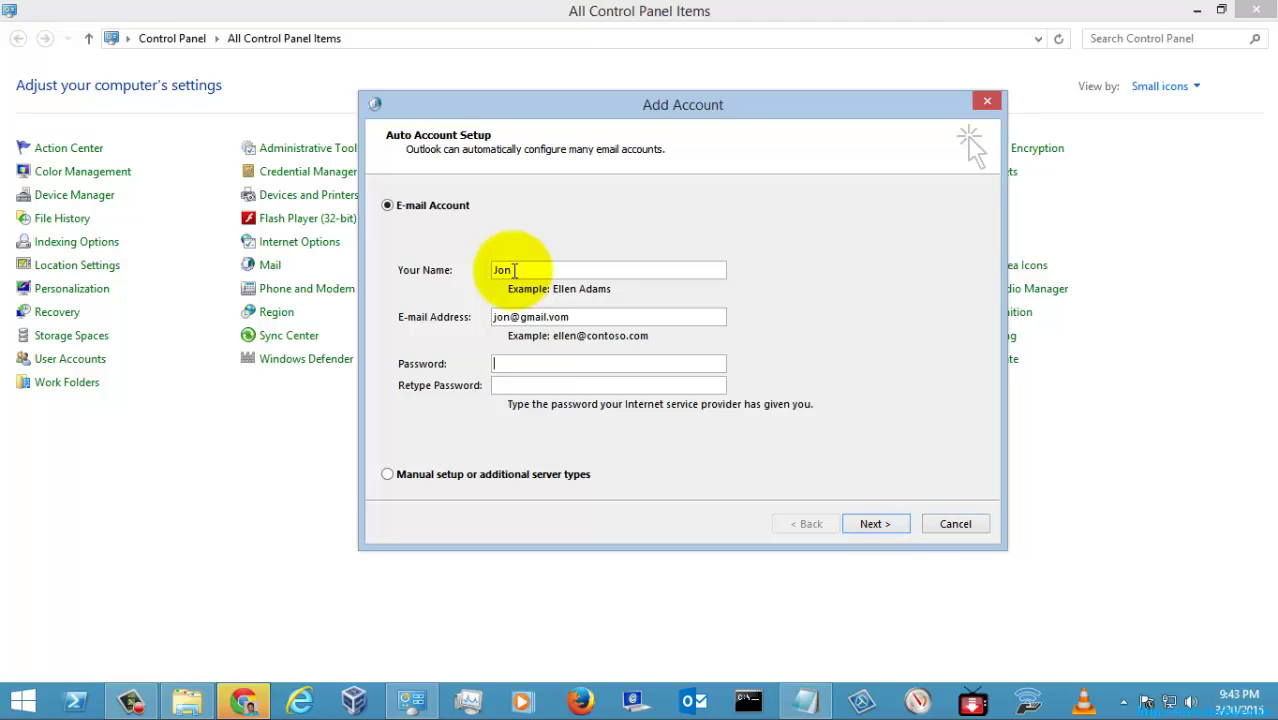
pyautogui.hotkey('shift', 'Tab')
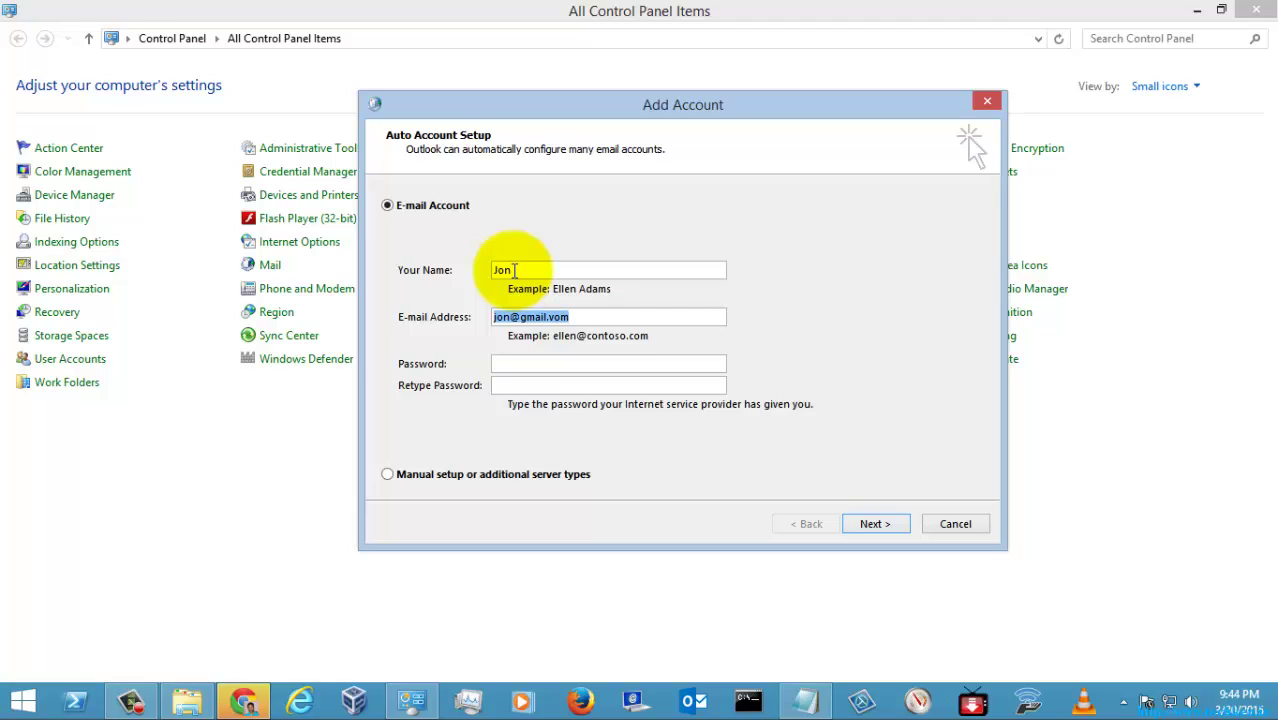
pyautogui.press('Tab')
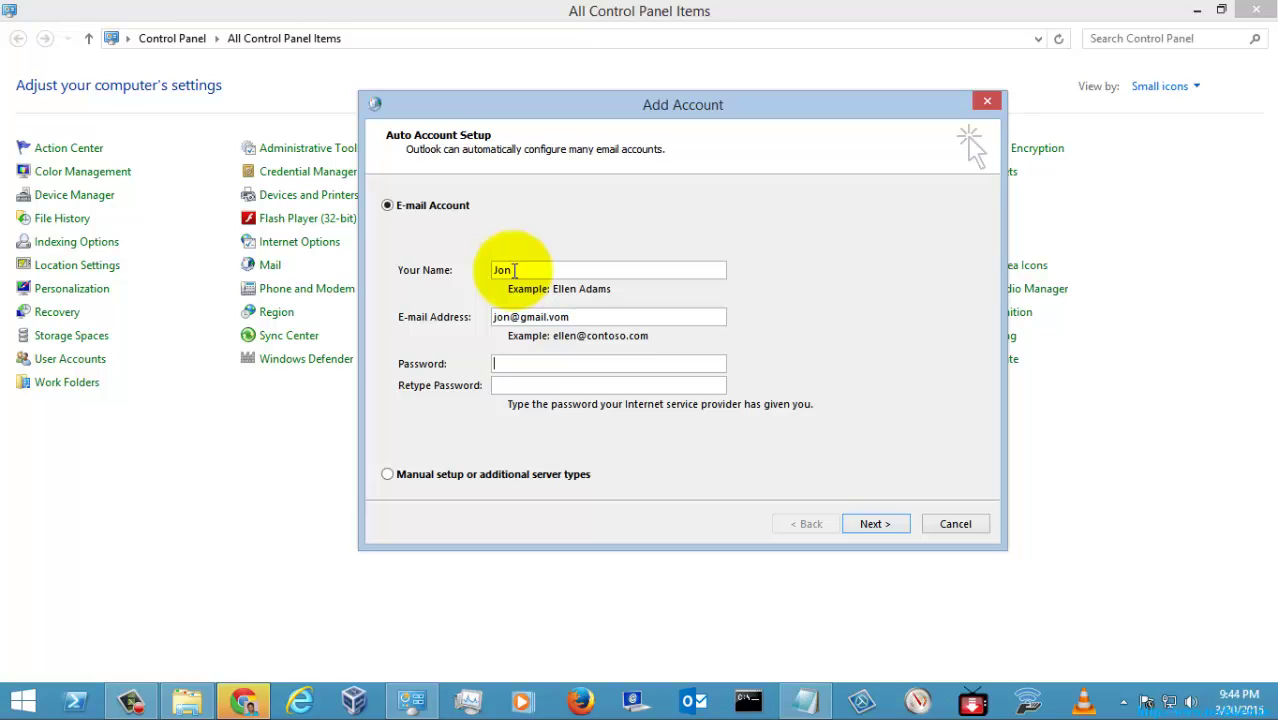
pyautogui.write('****')
pyautogui.press('Tab')
pyautogui.write('***')
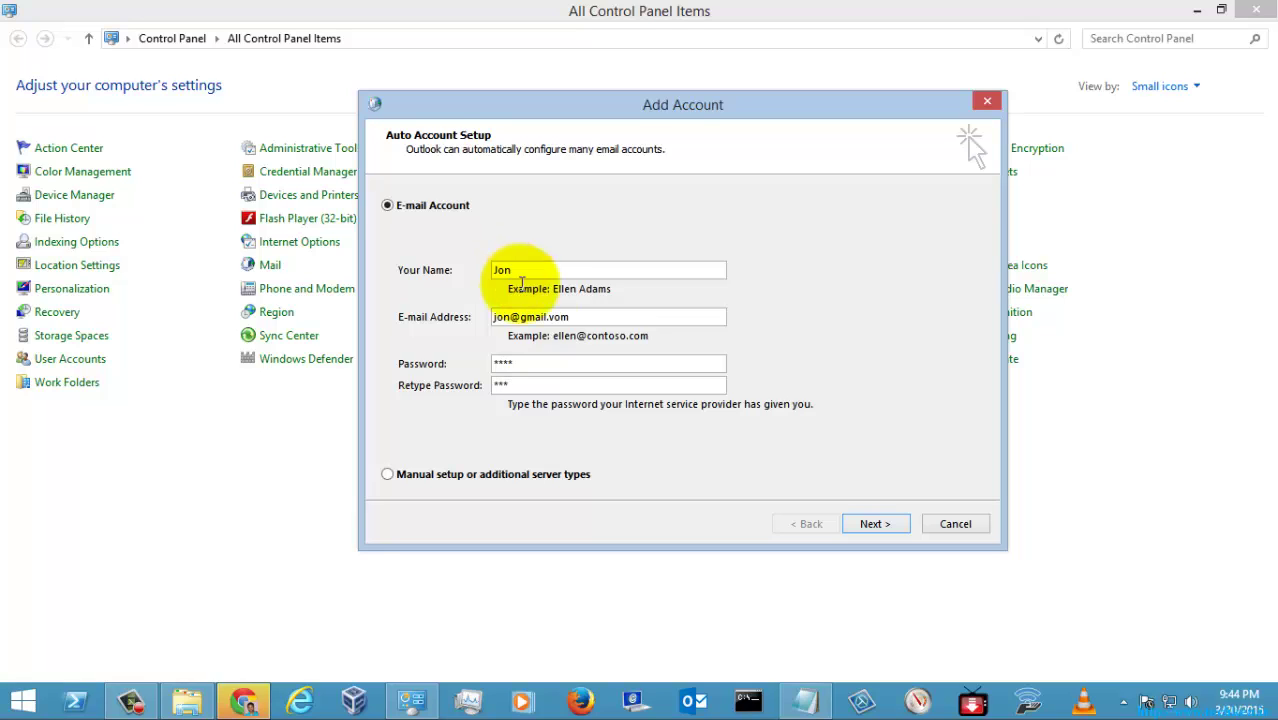
pyautogui.click(876, 524)
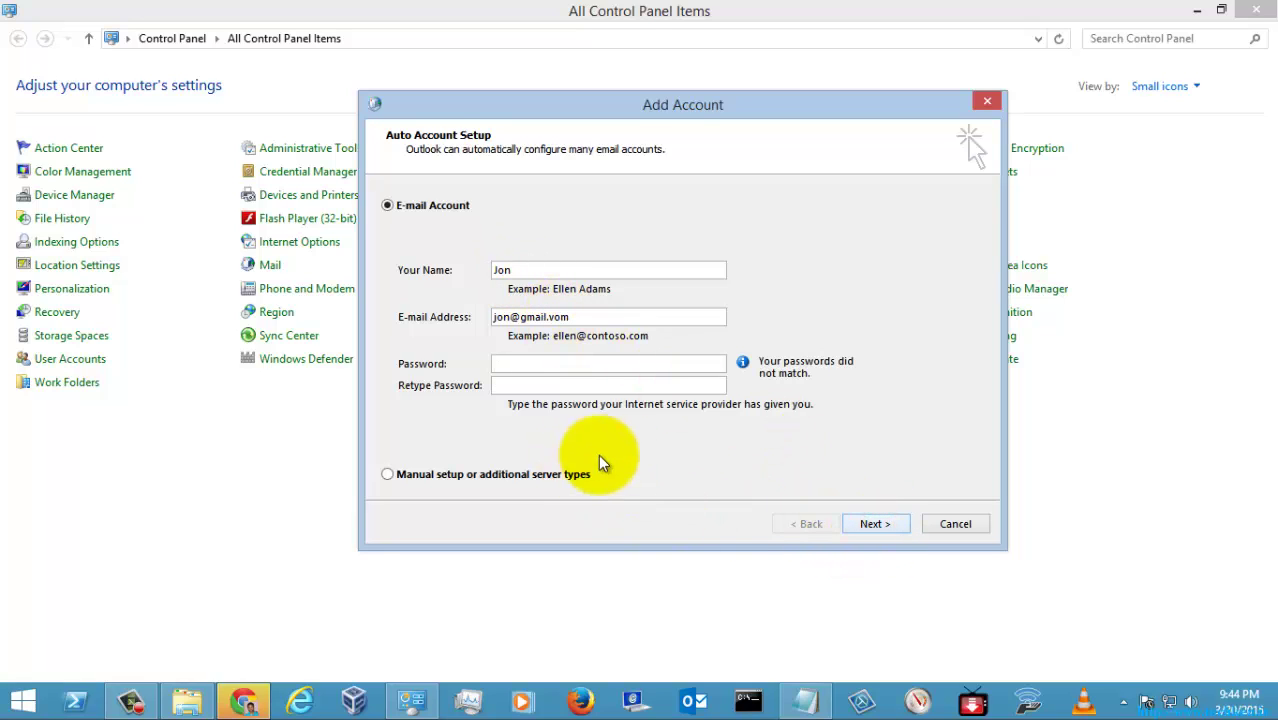
# Re-enter matching passwords after the mismatch and submit again to search for server settings
pyautogui.click(575, 363)
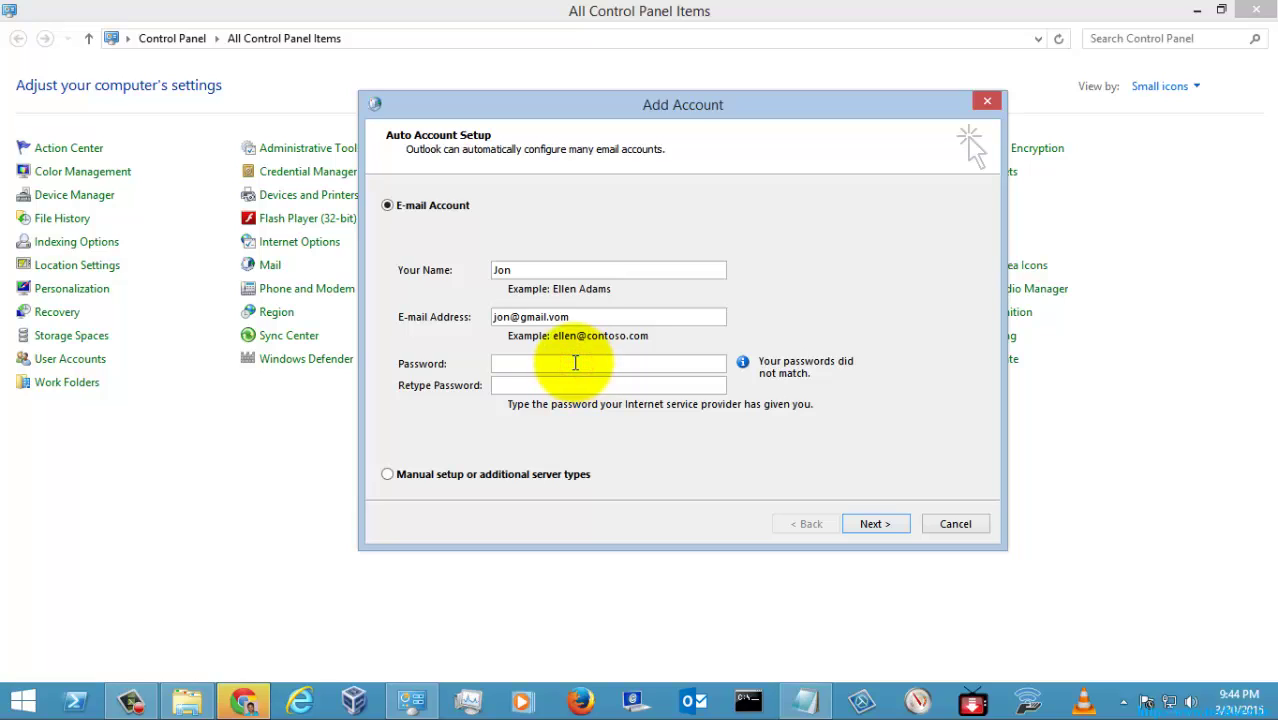
pyautogui.write('***')
pyautogui.click(578, 388)
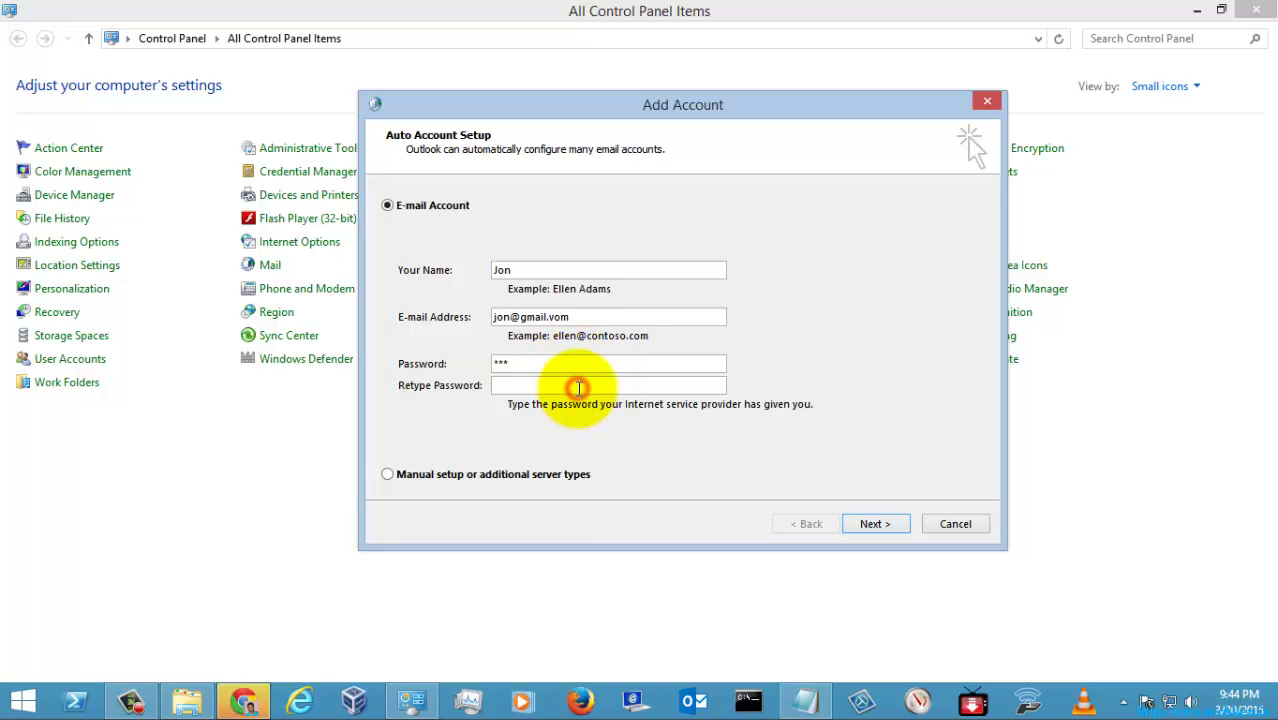
pyautogui.write('***')
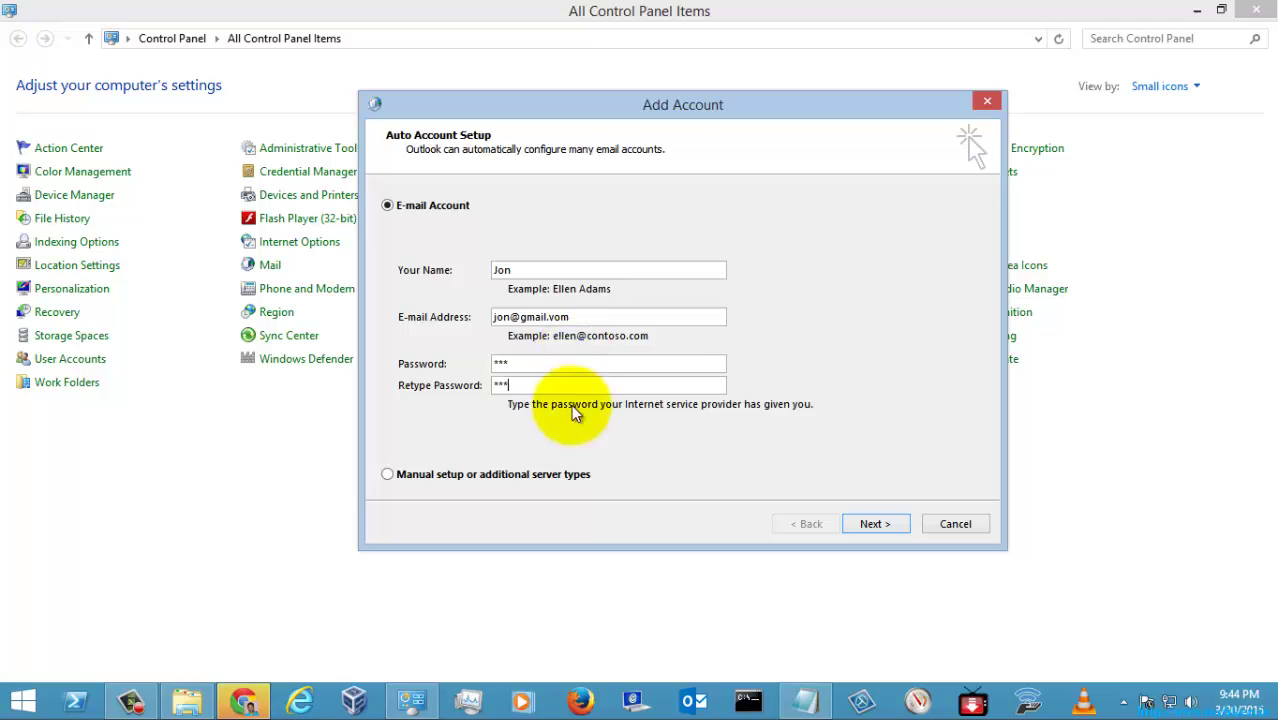
pyautogui.click(876, 524)
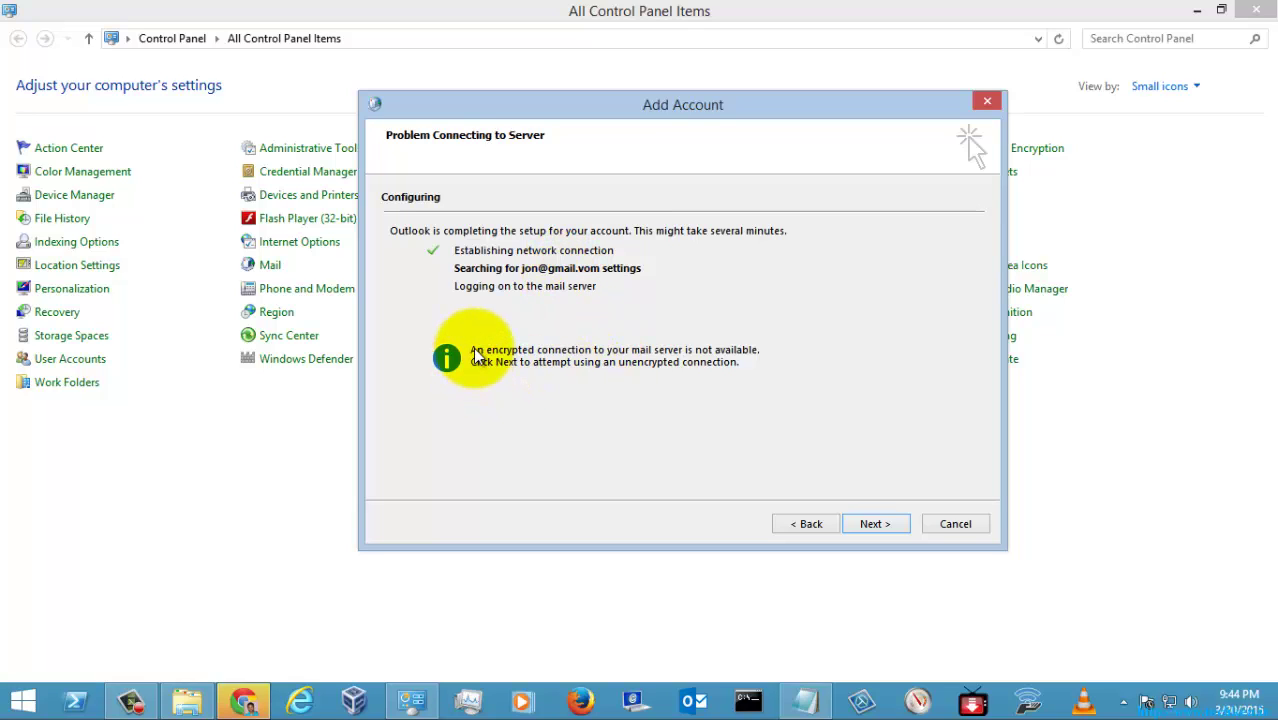
# Go back from the 'Problem Connecting to Server' page to Auto Account Setup
pyautogui.click(797, 522)
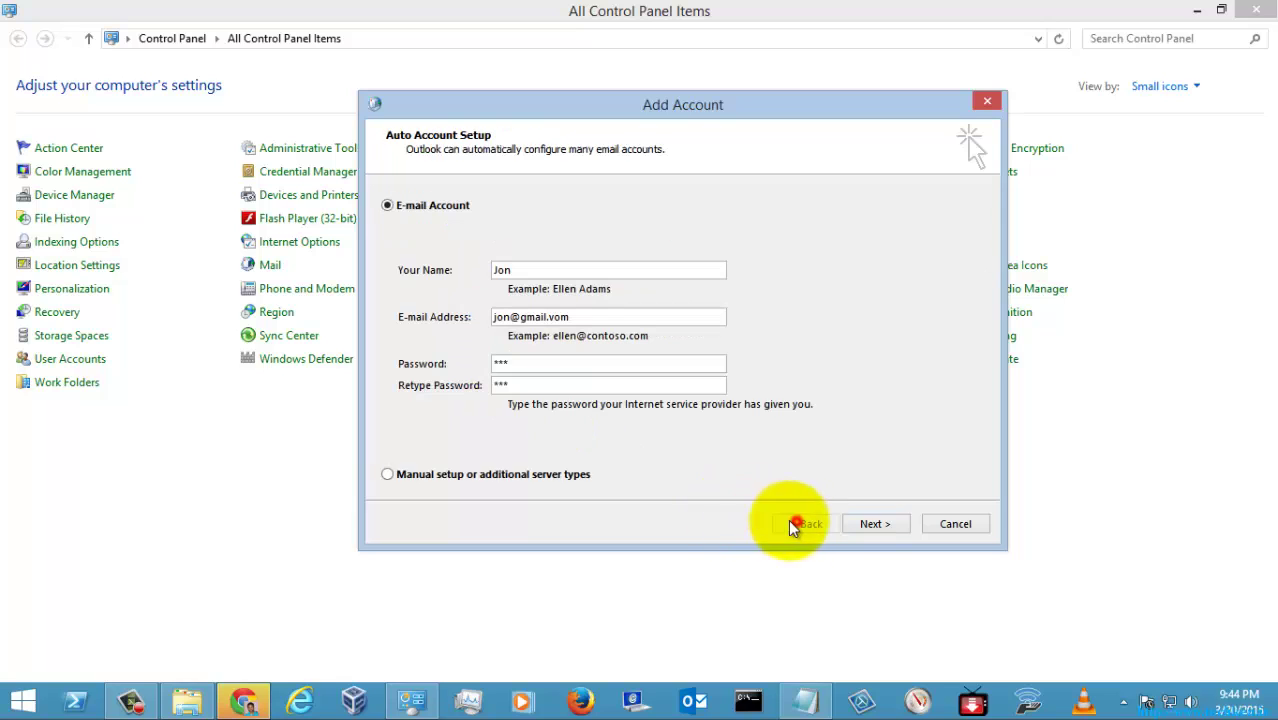
# Choose manual setup, select the 'POP or IMAP' service, and continue to its settings
pyautogui.click(388, 474)
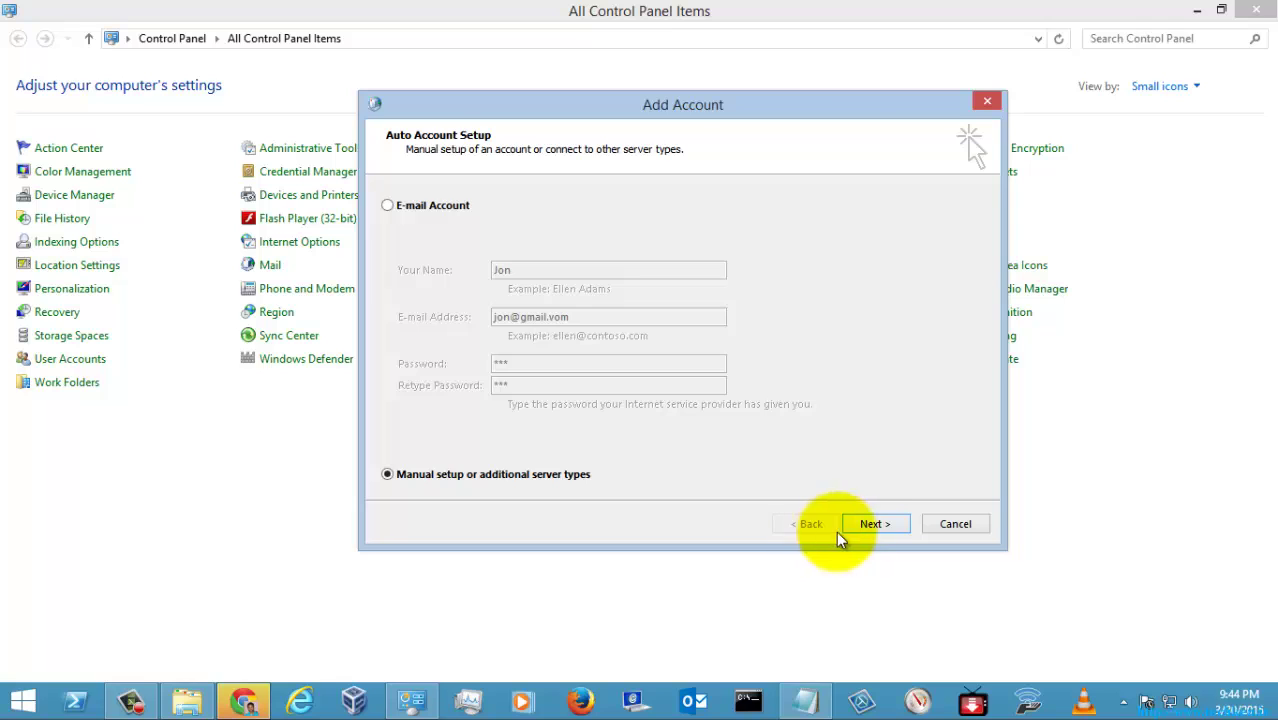
pyautogui.click(873, 524)
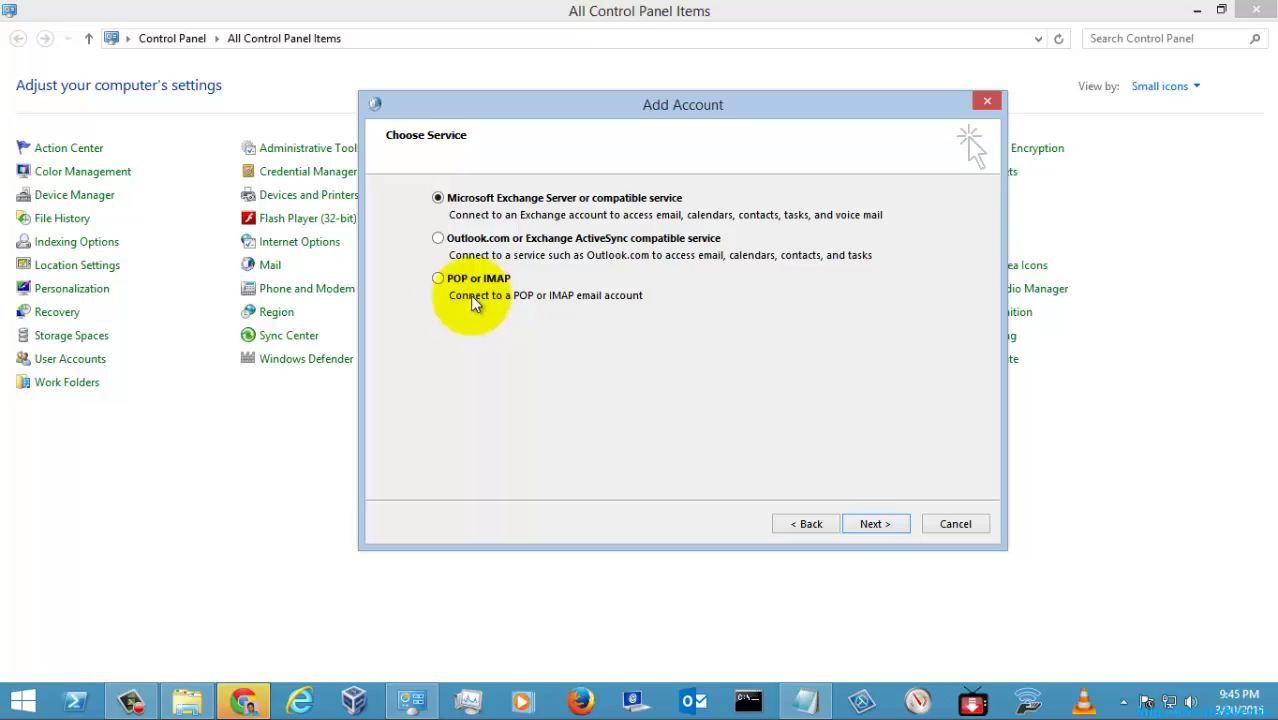
pyautogui.click(439, 279)
pyautogui.click(873, 524)
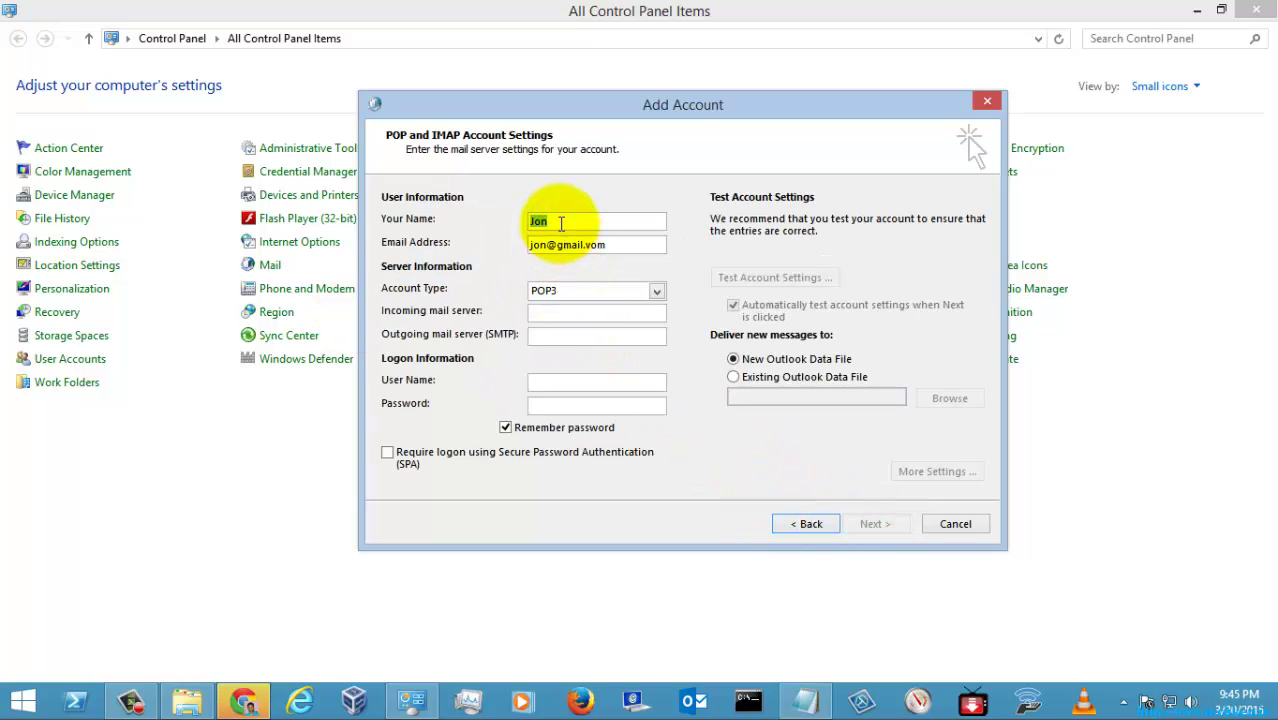
# Set display name 'Test Account', enter the account's e-mail address, and choose IMAP as account type
pyautogui.press('BackSpace')
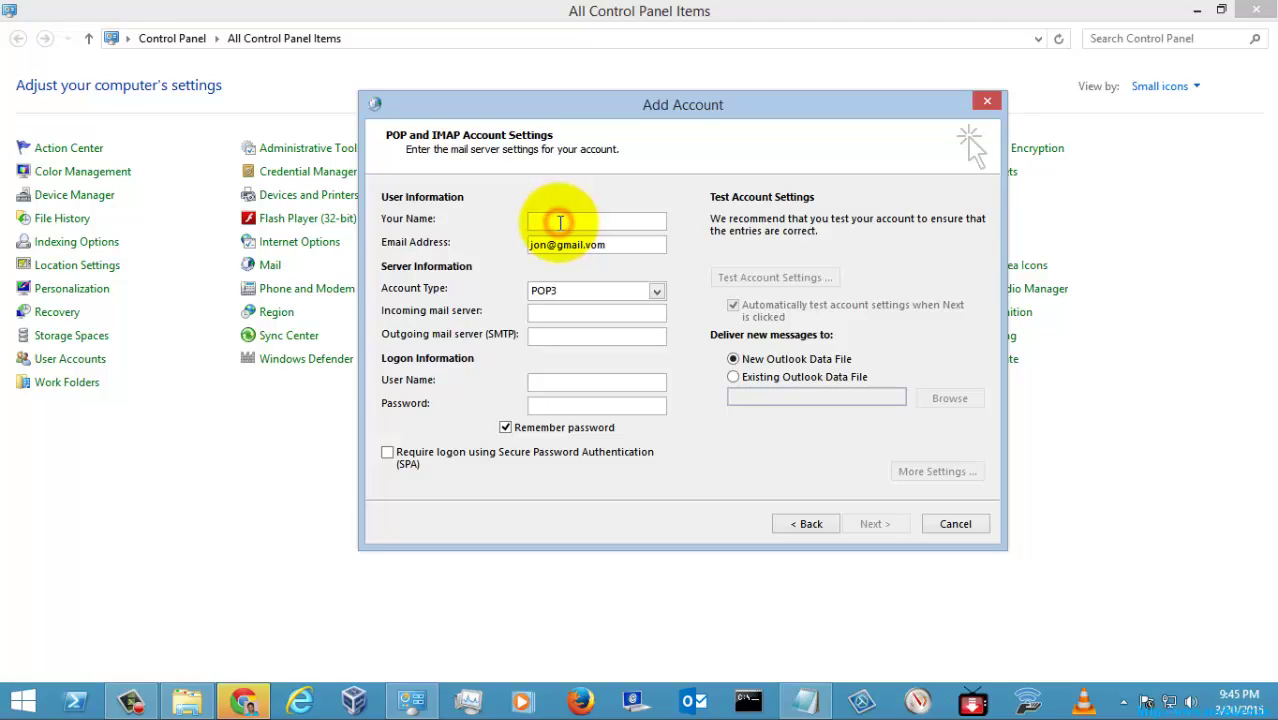
pyautogui.write('Test Account')
pyautogui.press('Tab')
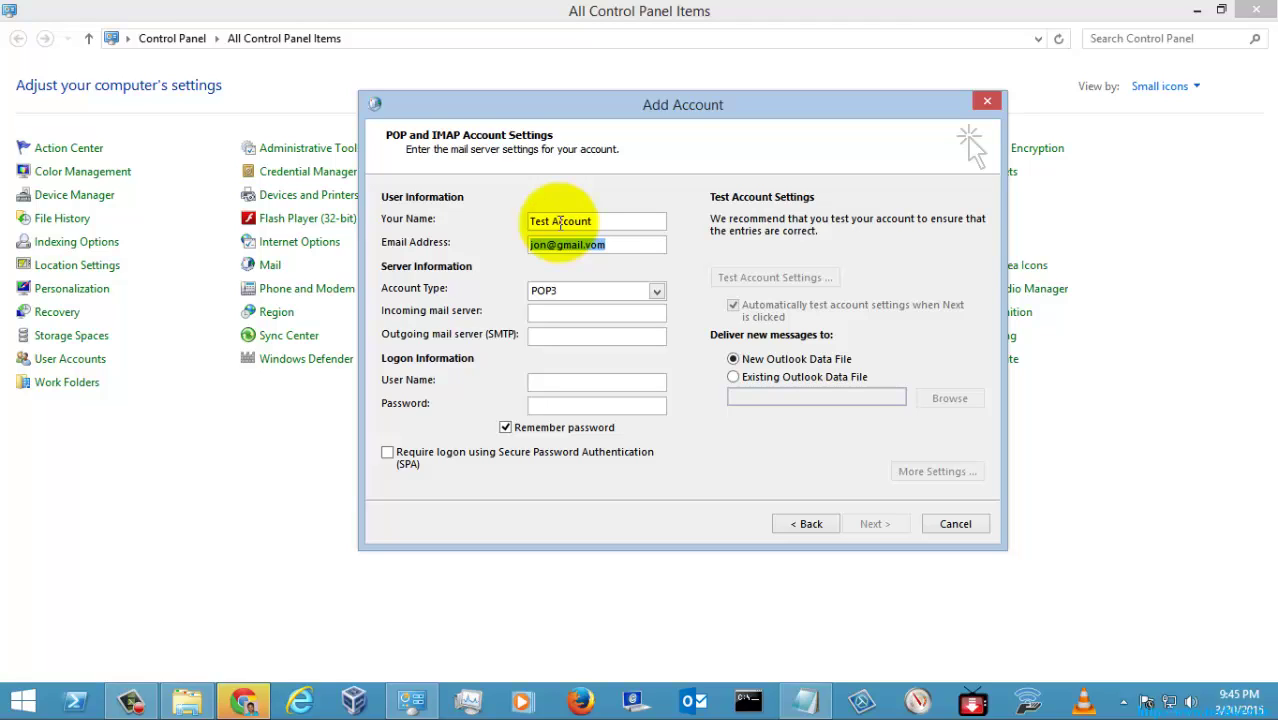
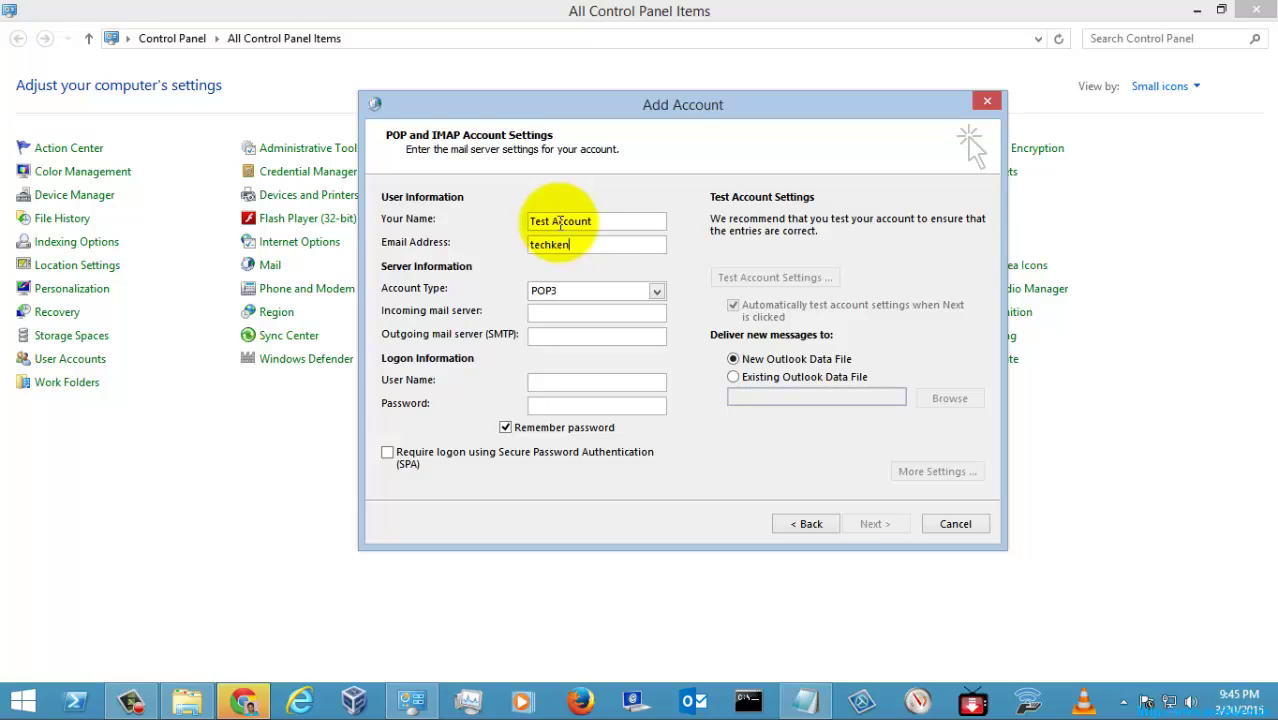
pyautogui.press('Tab')
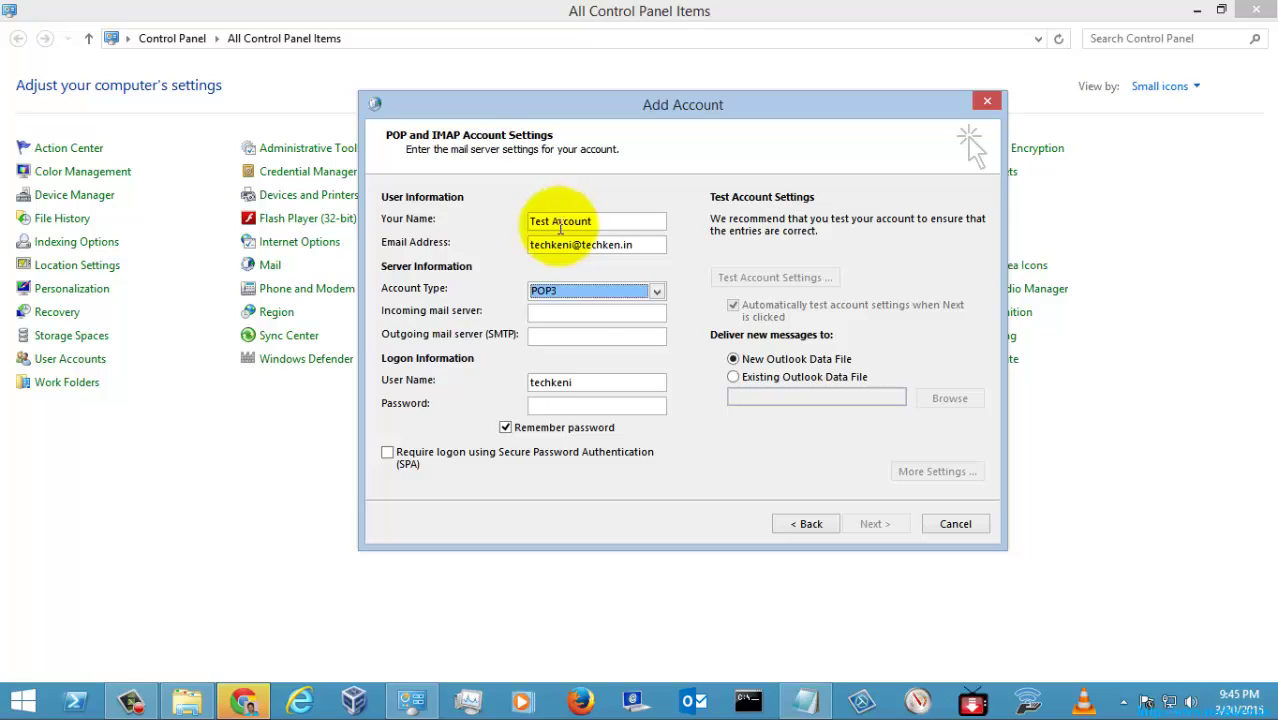
pyautogui.click(659, 290)
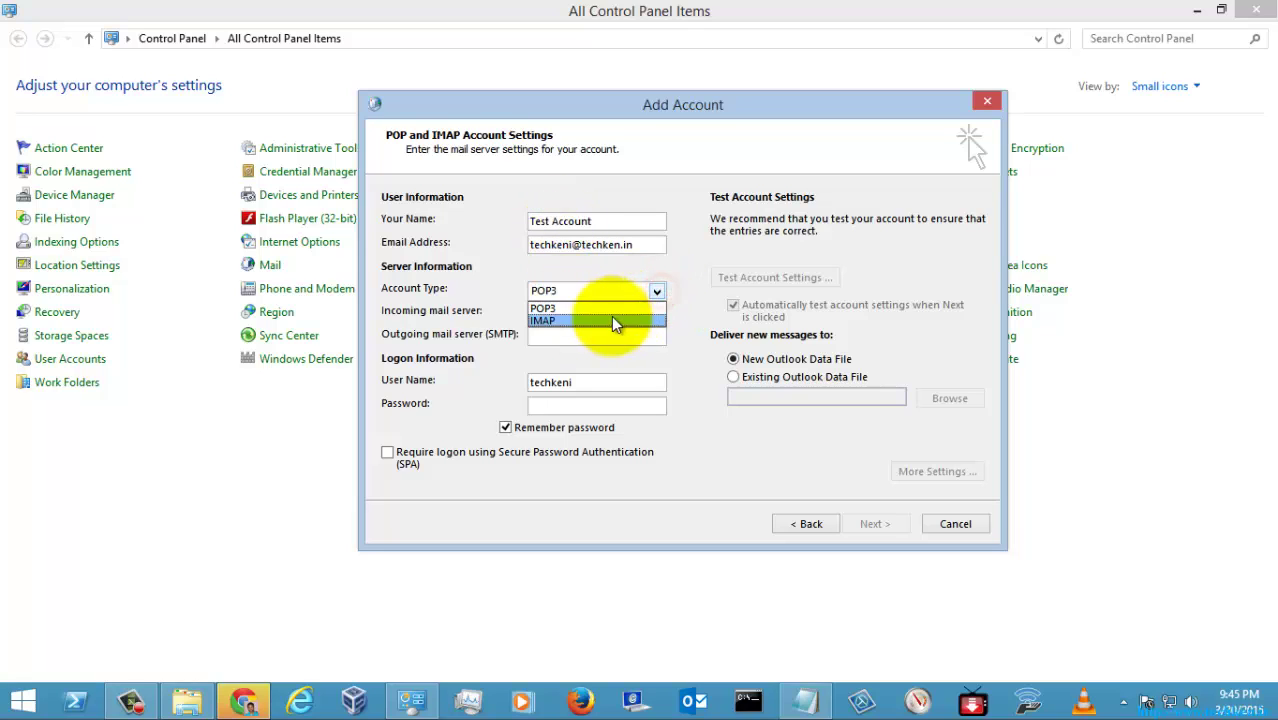
pyautogui.click(607, 319)
# Use mail.techken.in for incoming and outgoing servers, enter the password, and keep 1 month offline
pyautogui.click(604, 316)
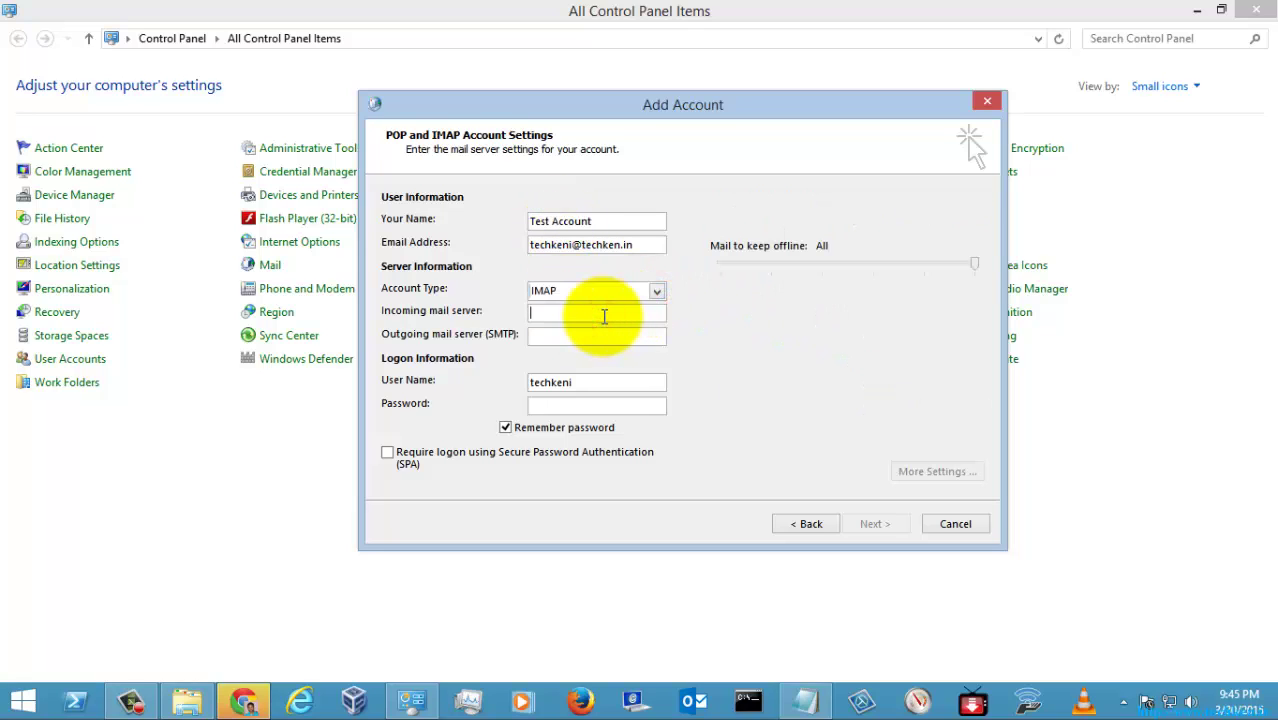
pyautogui.write('mail.techken.in')
pyautogui.press('Tab')
pyautogui.write('mail')
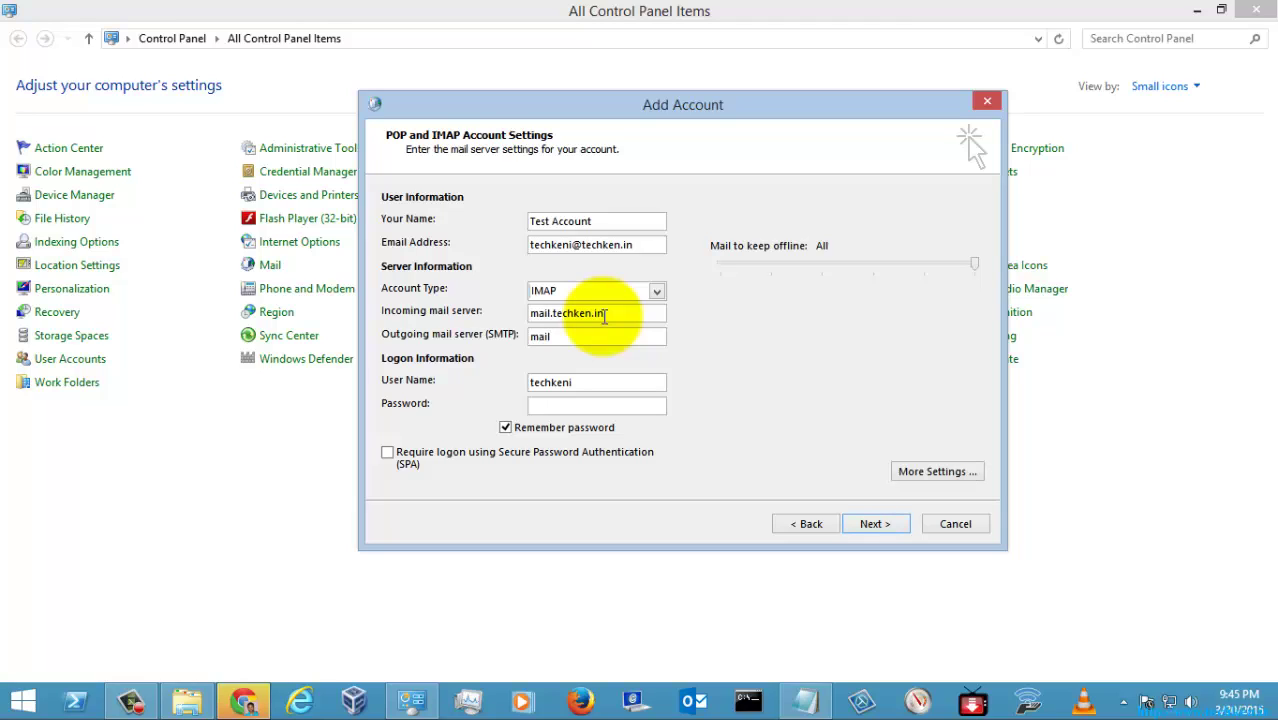
pyautogui.write('.techken.in')
pyautogui.press('Tab')
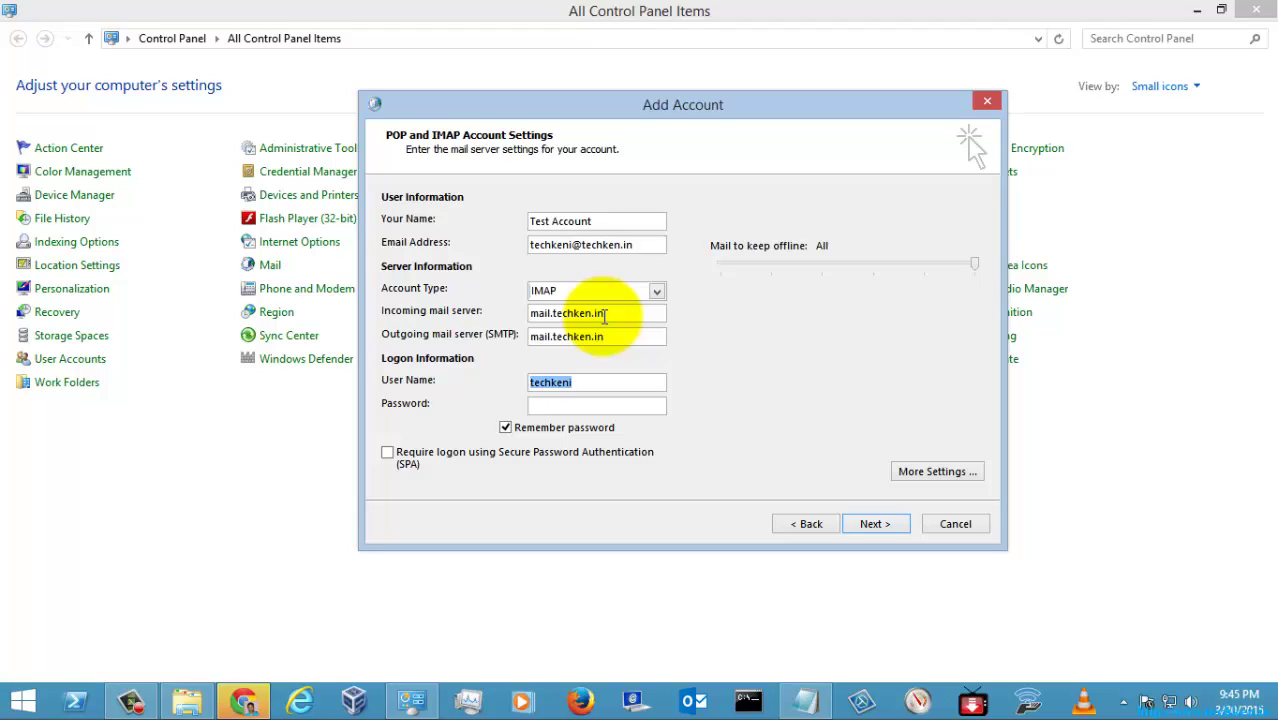
pyautogui.click(601, 405)
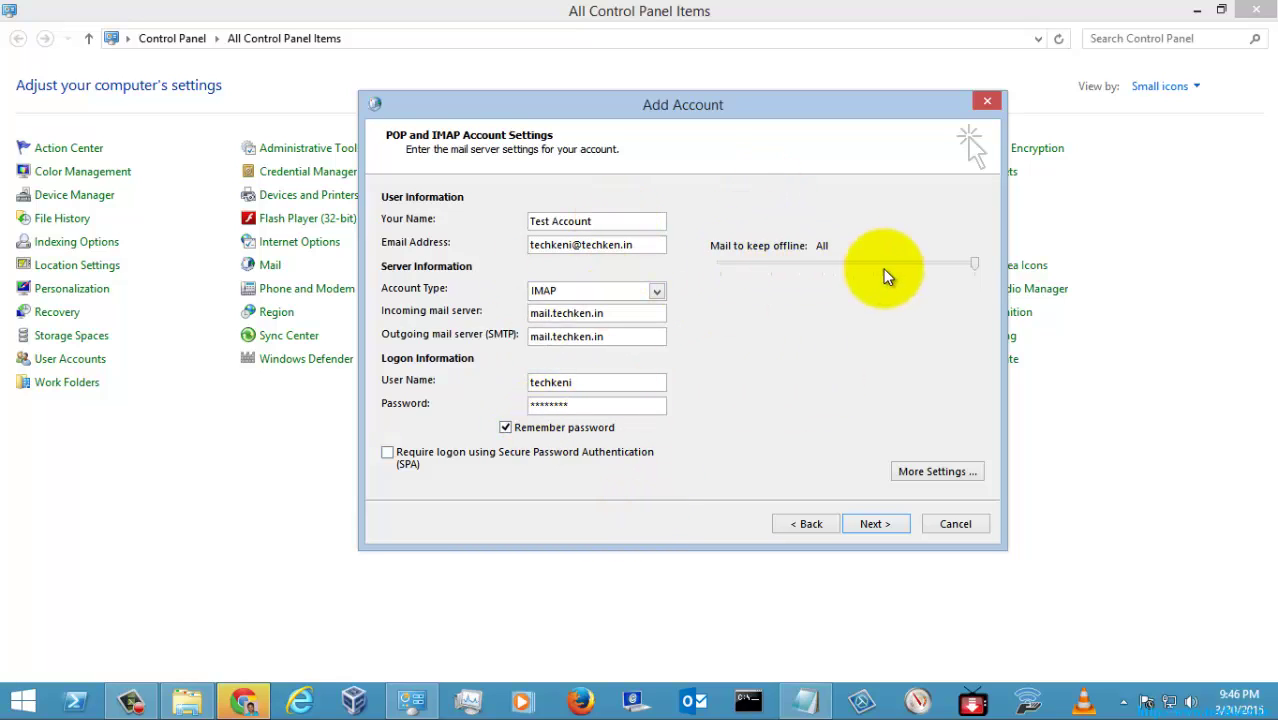
pyautogui.moveTo(975, 266); pyautogui.dragTo(727, 272)
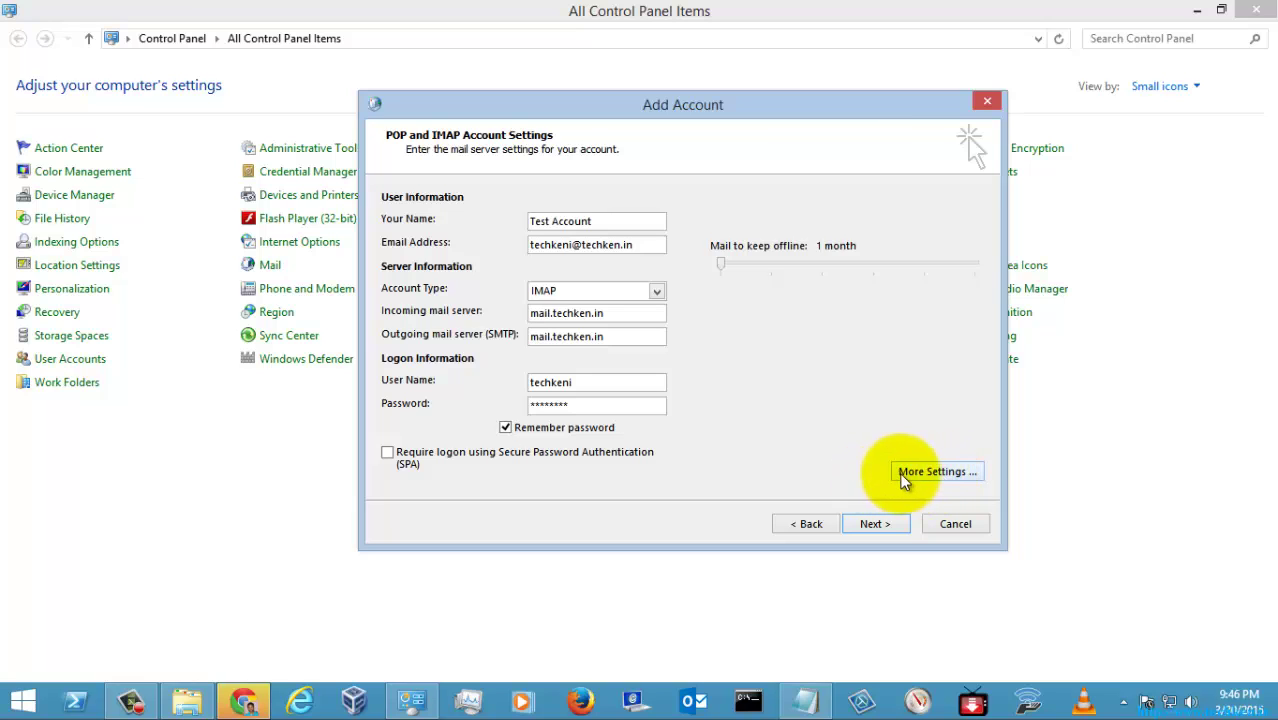
pyautogui.click(937, 472)
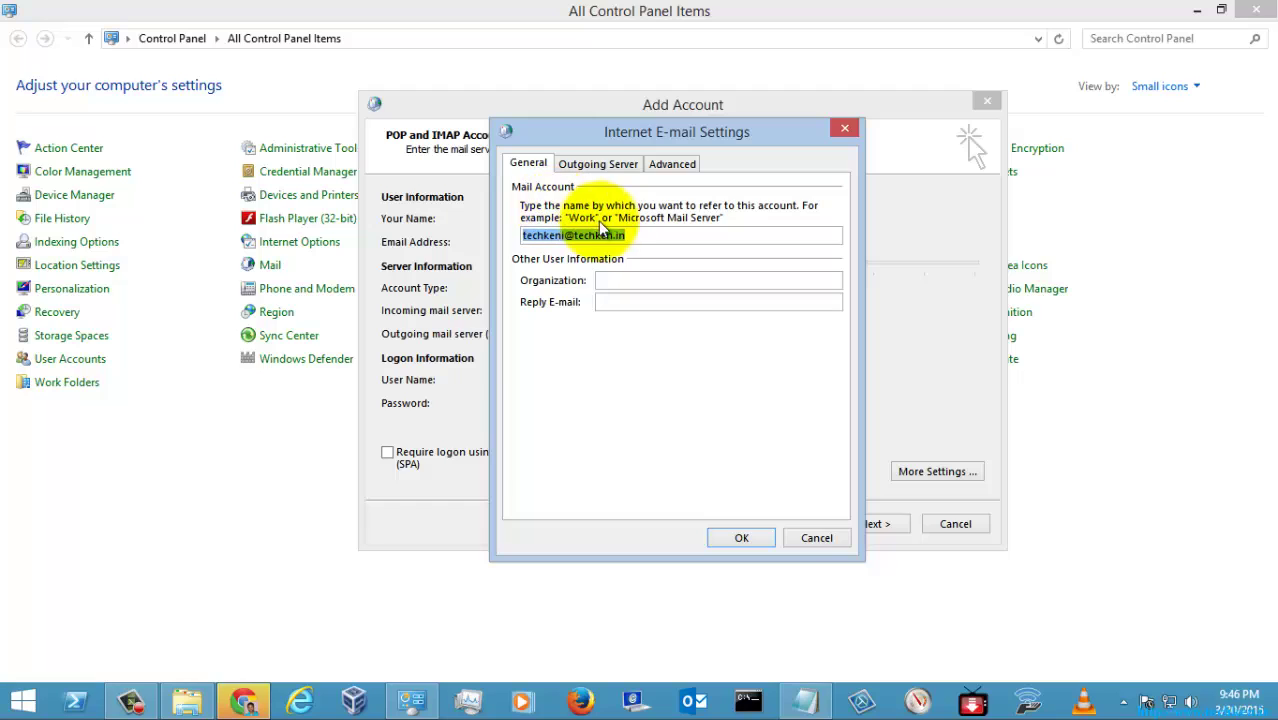
# Browse the General and Outgoing Server tabs, leaving SMTP authentication unchecked
pyautogui.click(640, 236)
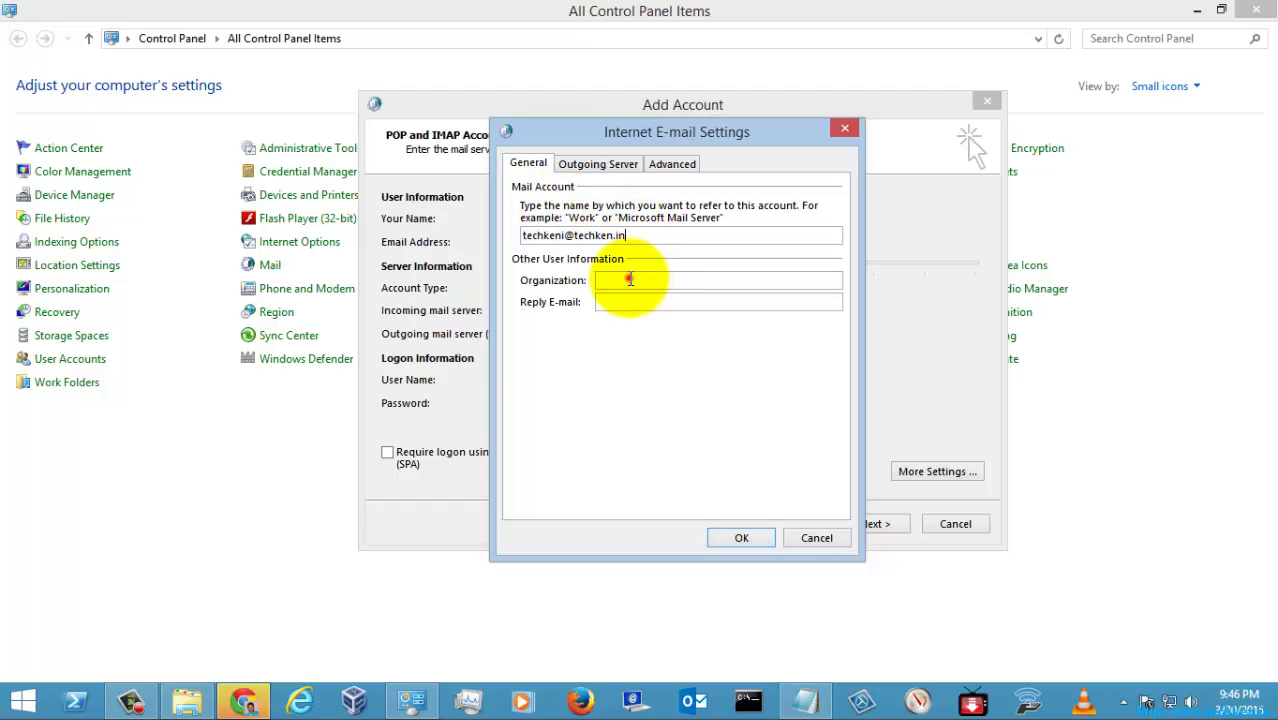
pyautogui.click(633, 304)
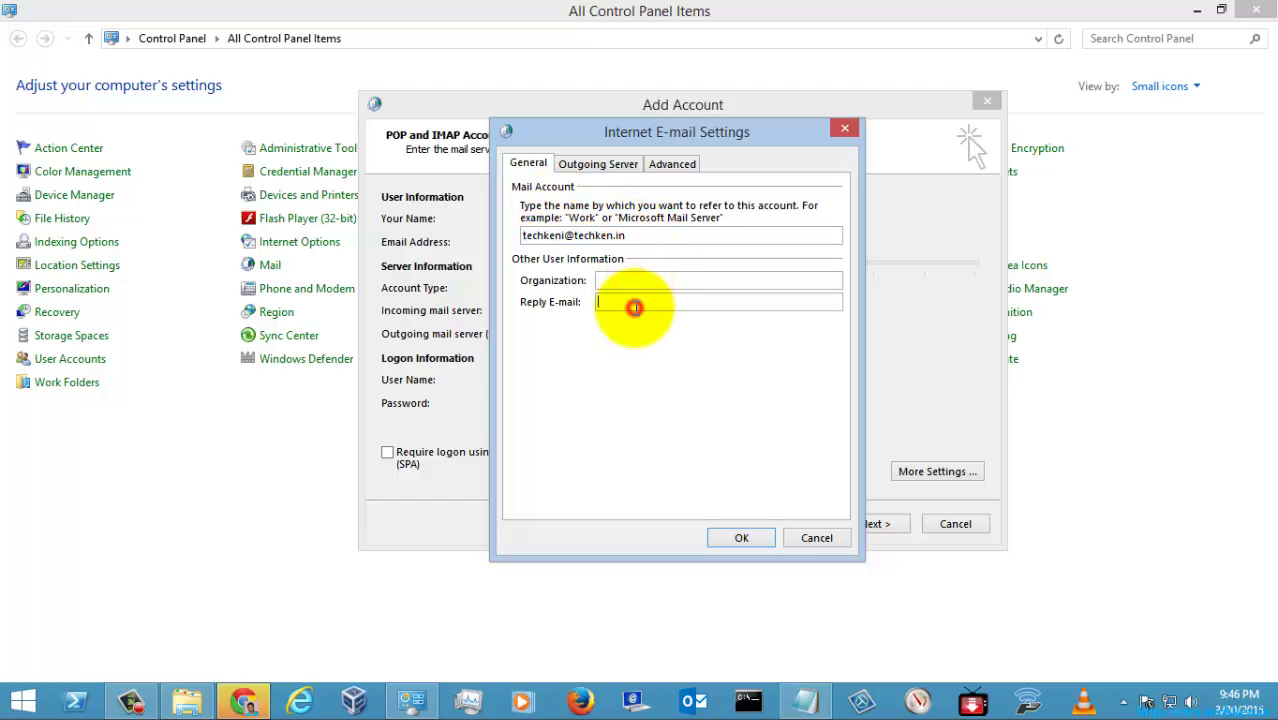
pyautogui.click(598, 165)
pyautogui.click(515, 188)
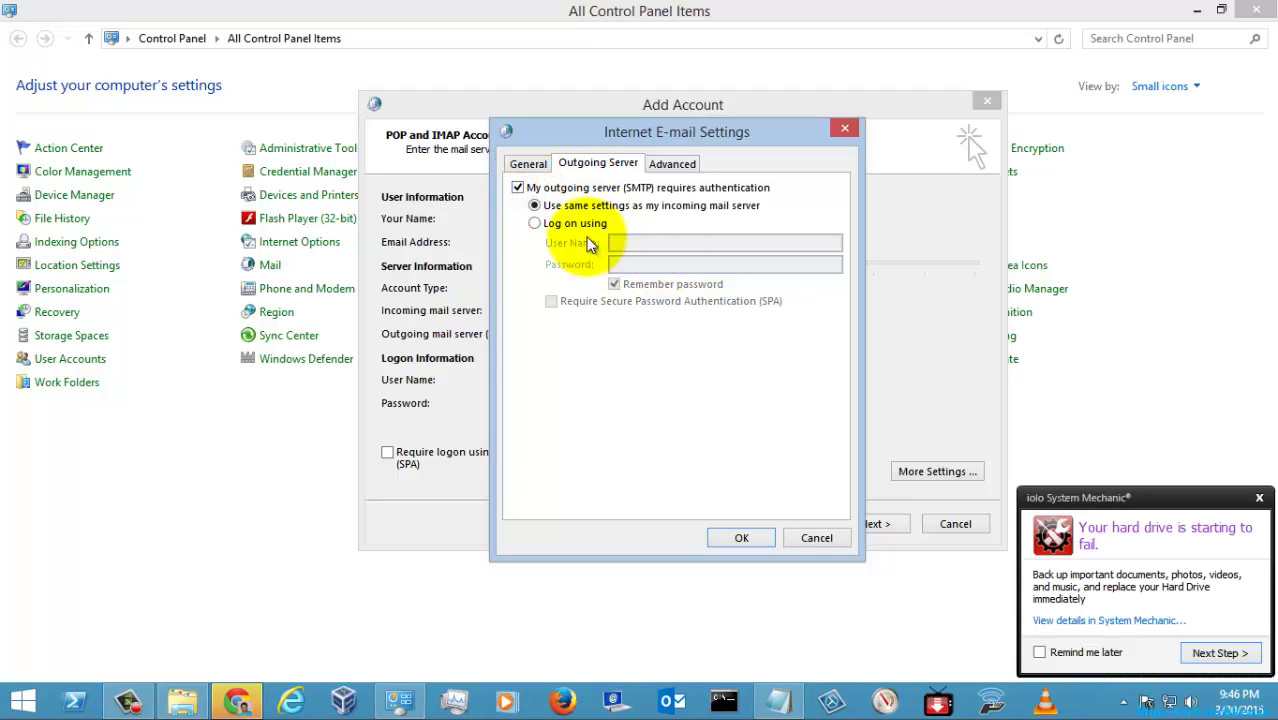
pyautogui.click(1259, 497)
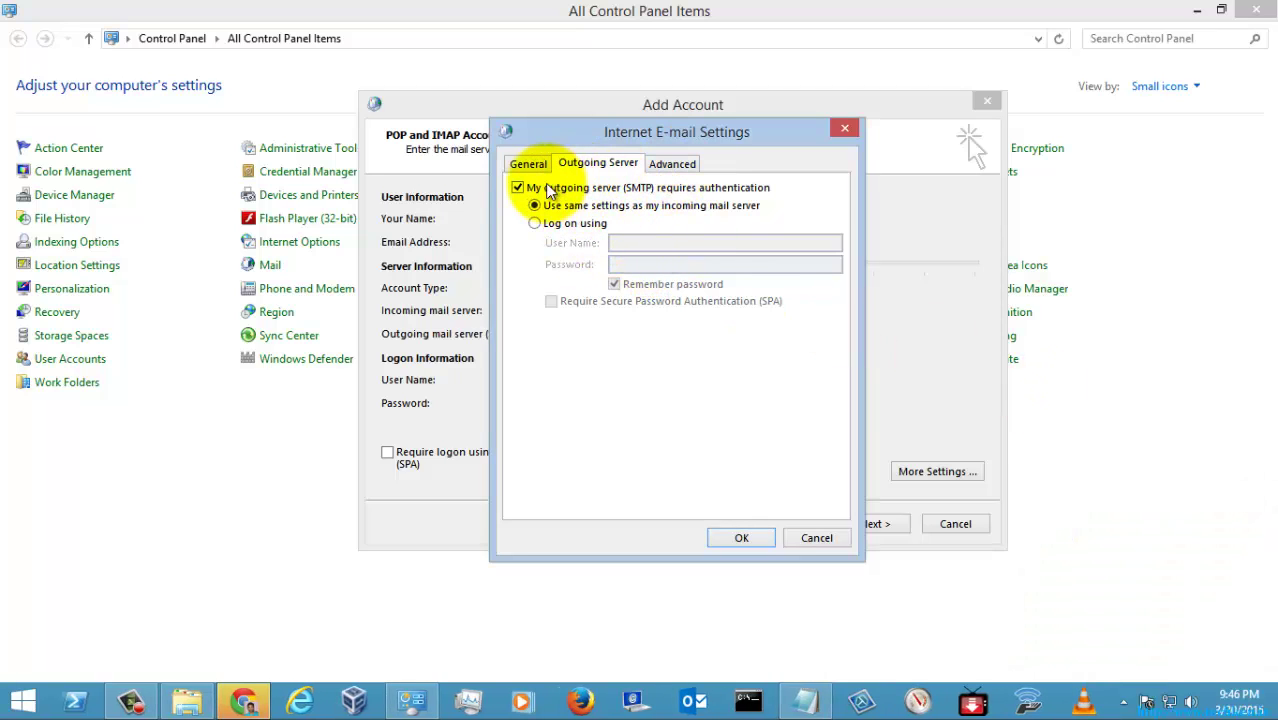
pyautogui.click(518, 188)
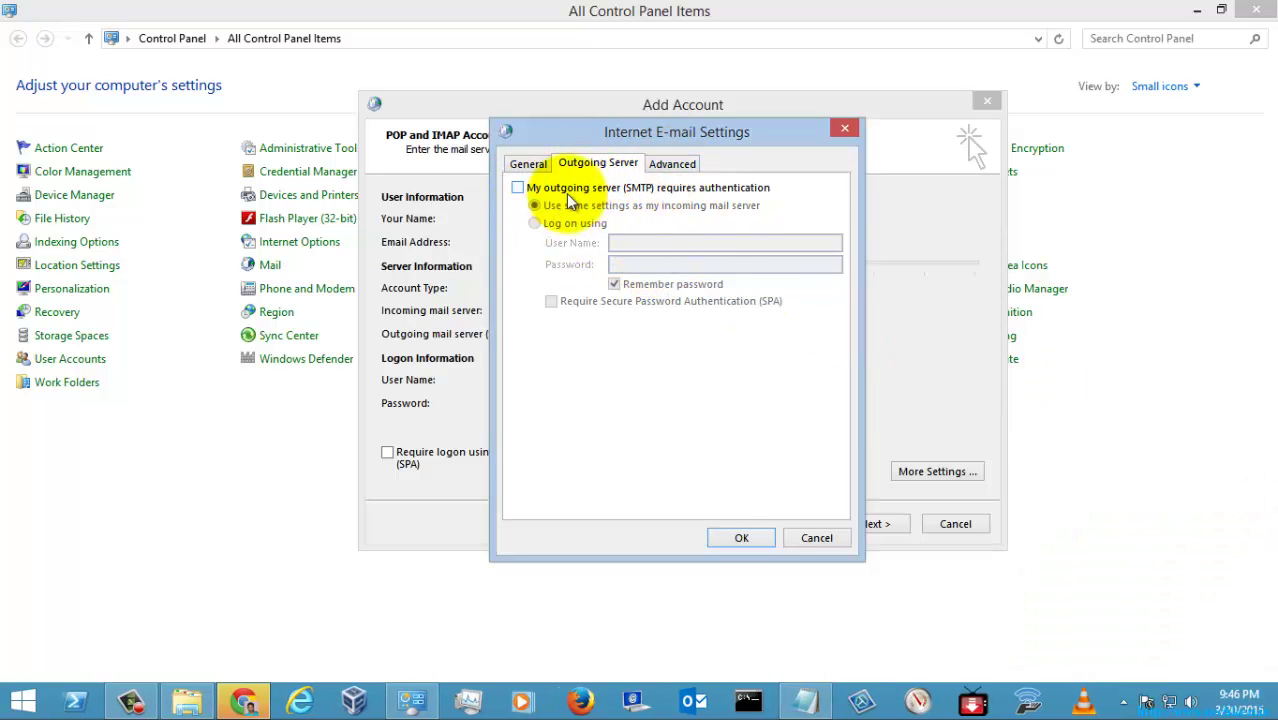
# Check the IMAP port 143 and SMTP port 25 on the Advanced tab, then cancel
pyautogui.click(671, 165)
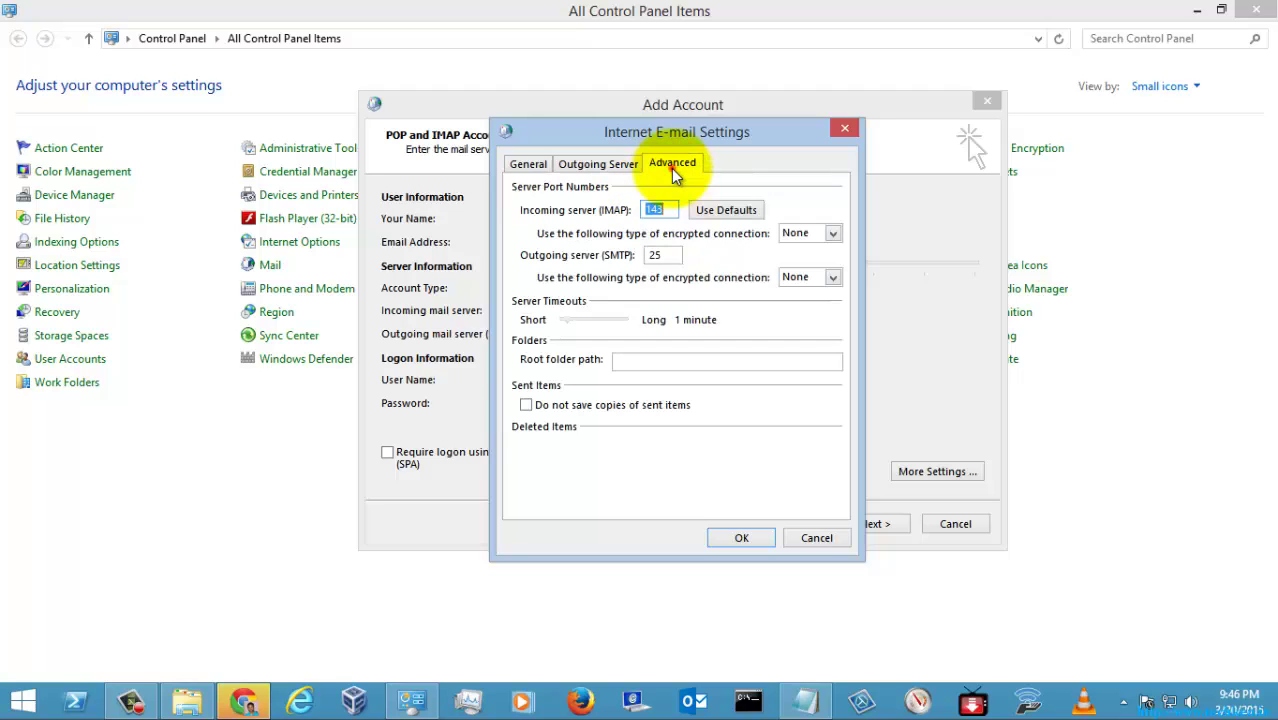
pyautogui.click(660, 209)
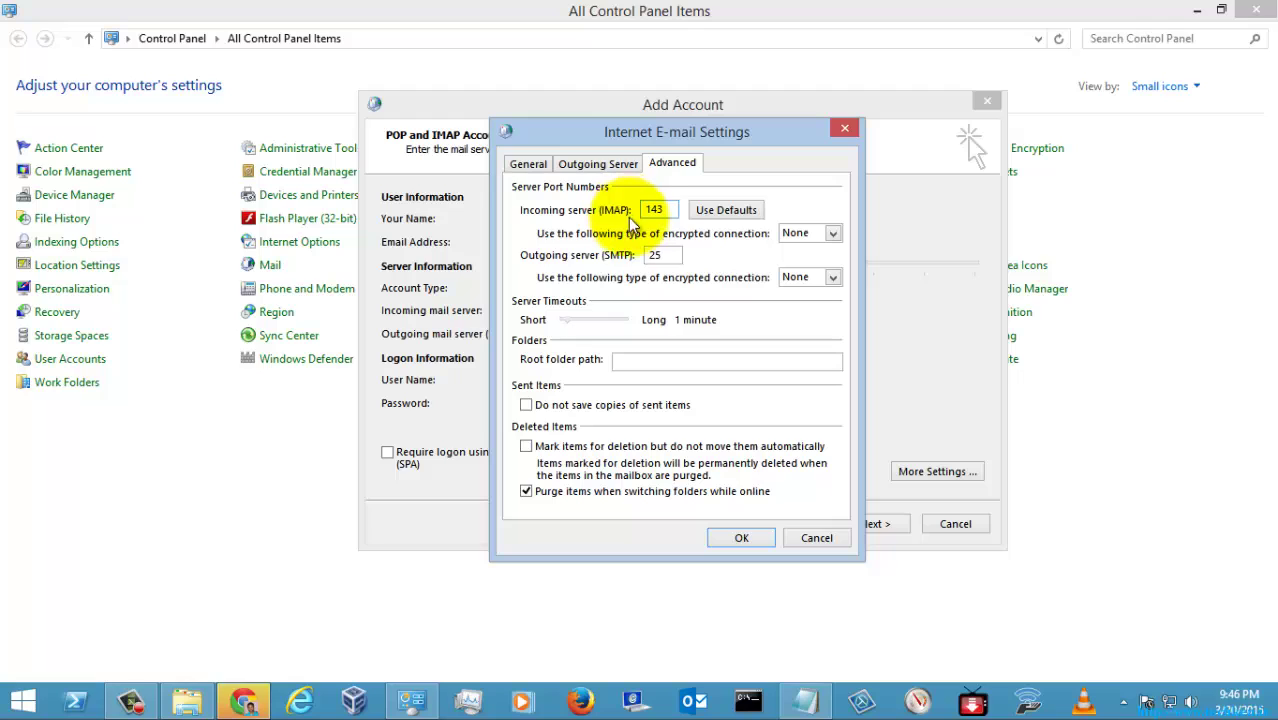
pyautogui.doubleClick(658, 209)
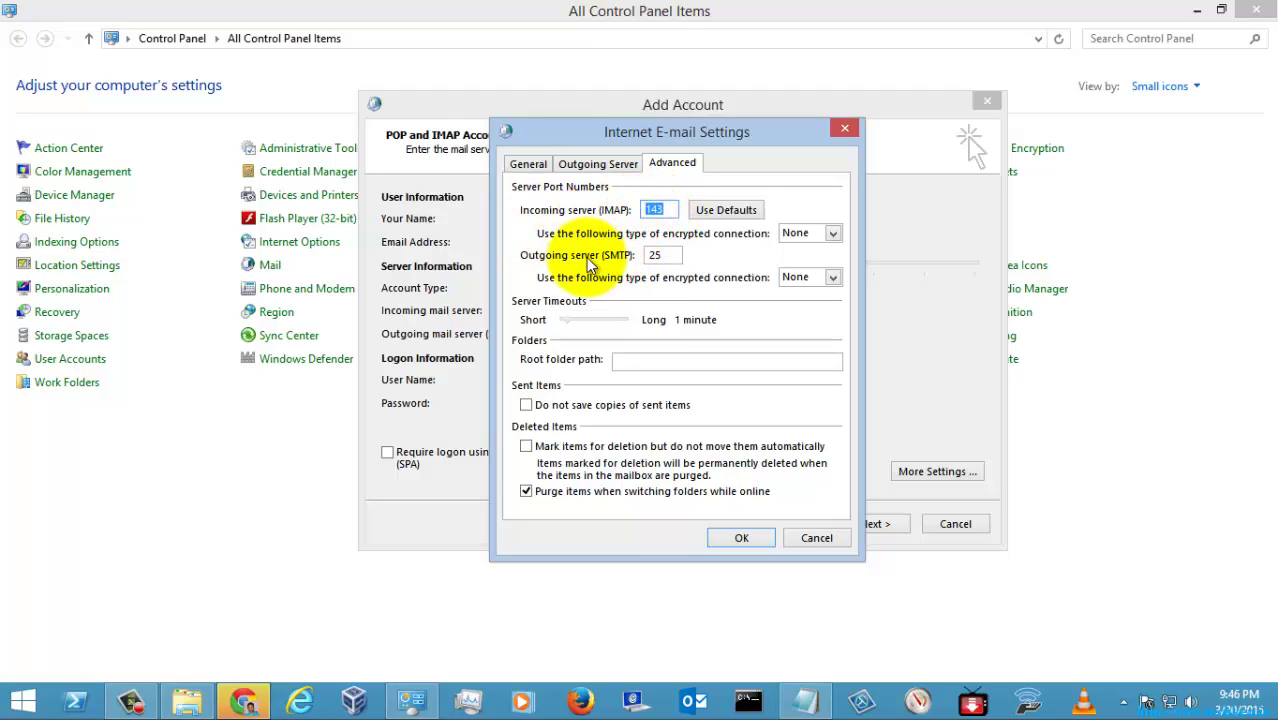
pyautogui.doubleClick(650, 257)
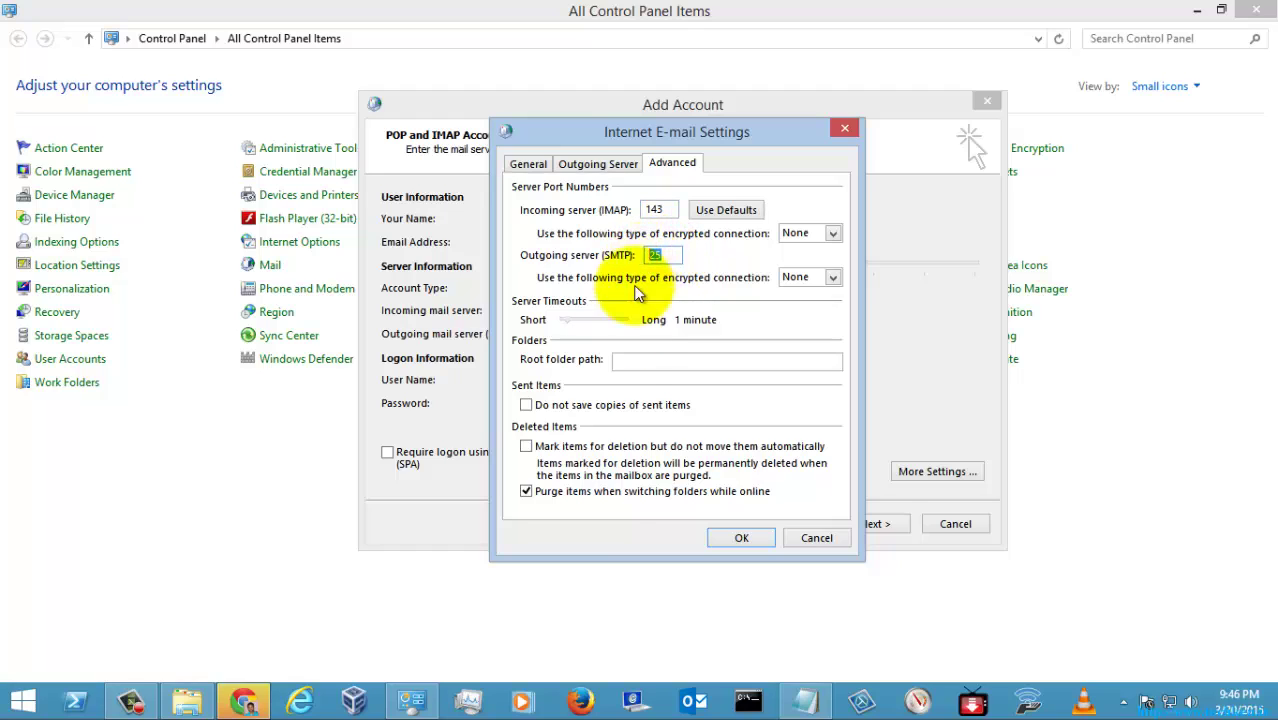
pyautogui.click(816, 539)
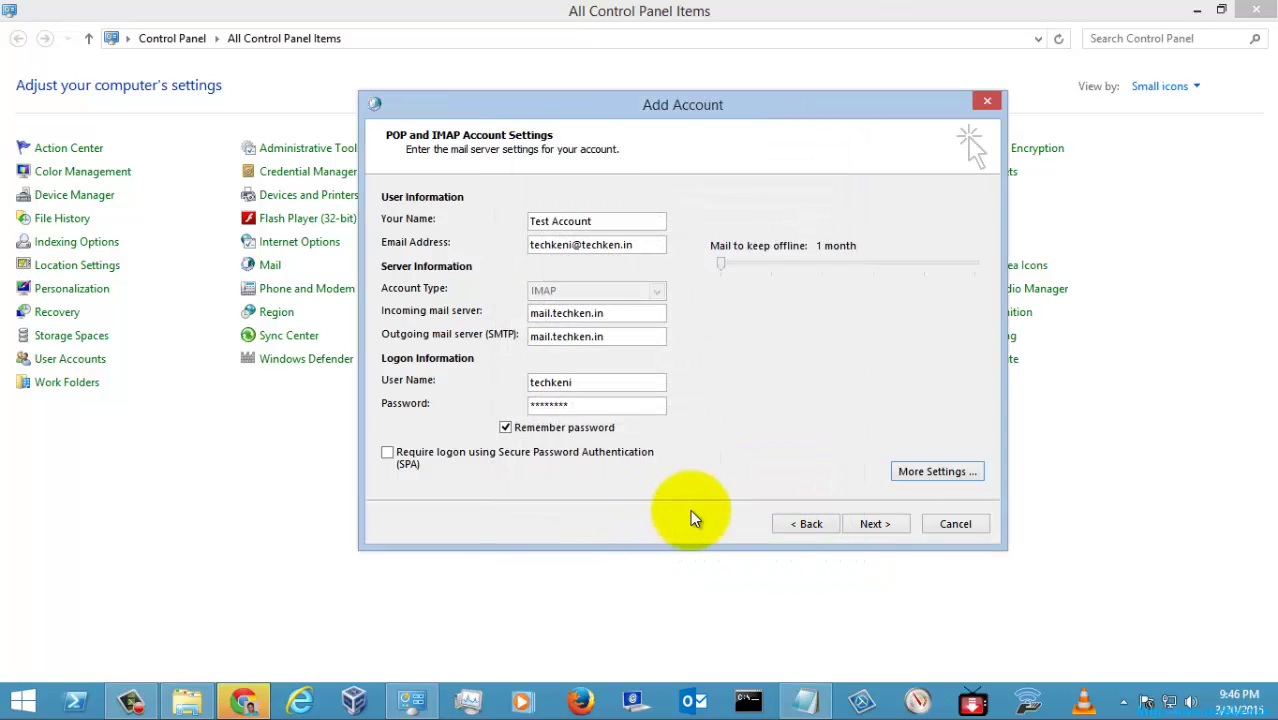
# Run the account test, which fails with a 550 Access denied error, and reopen More Settings
pyautogui.click(875, 523)
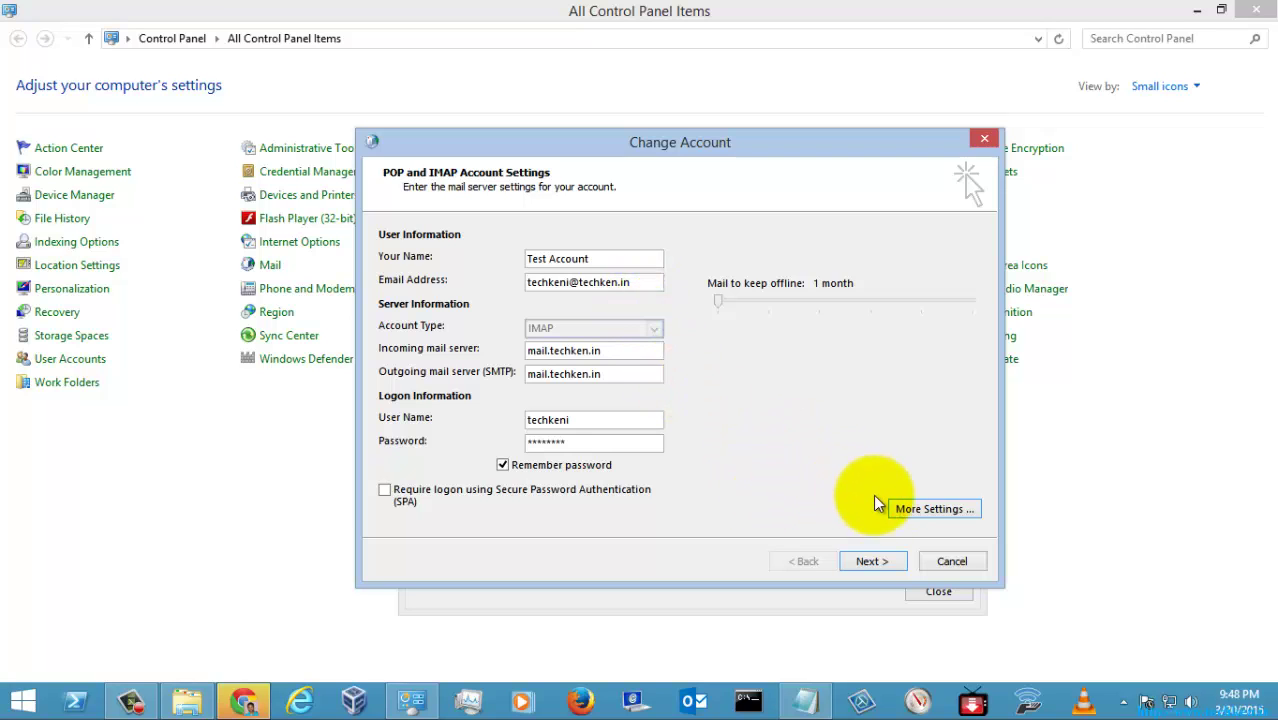
pyautogui.click(918, 508)
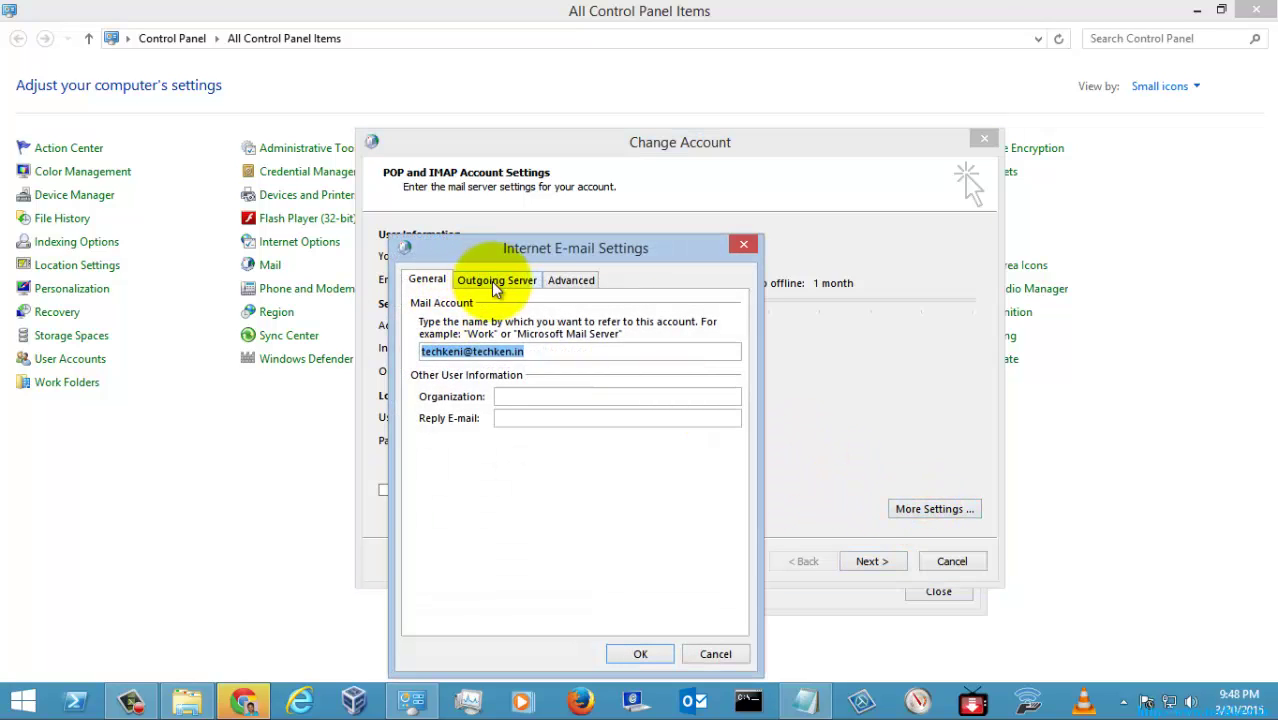
# Enable 'My outgoing server (SMTP) requires authentication' using the incoming server's settings and save
pyautogui.click(497, 280)
pyautogui.moveTo(527, 256); pyautogui.dragTo(548, 168)
pyautogui.click(437, 216)
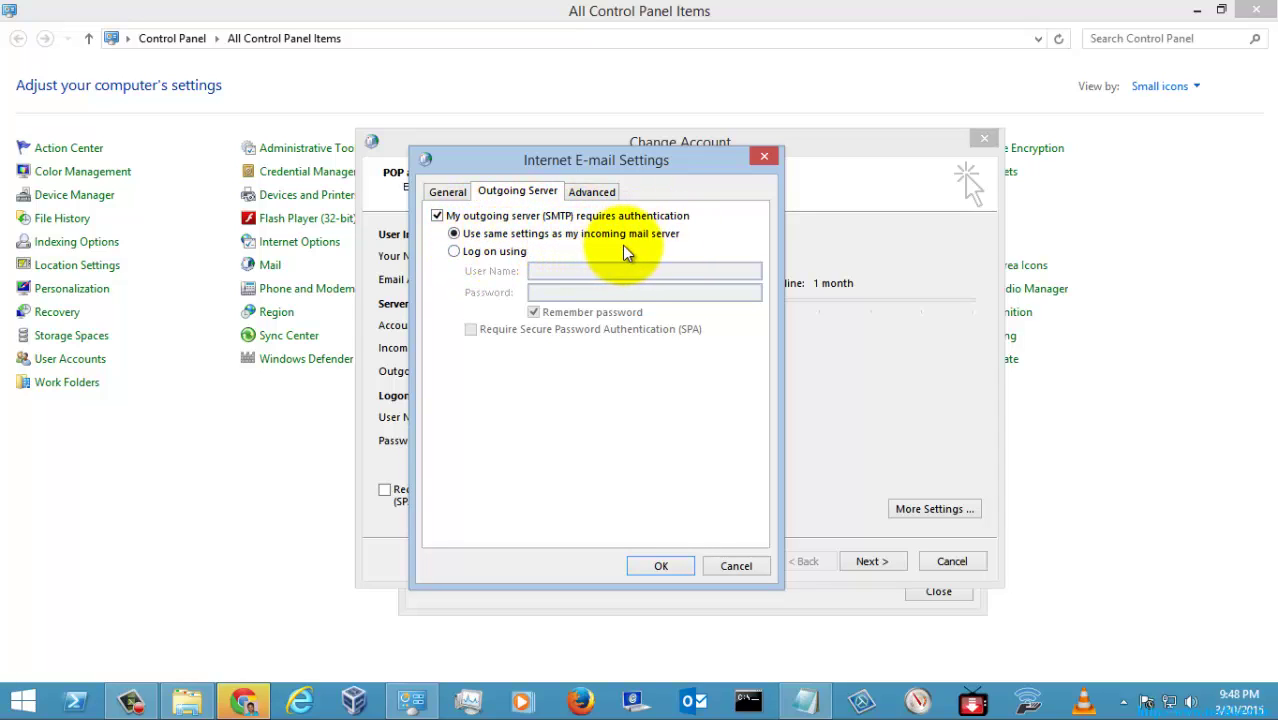
pyautogui.click(659, 564)
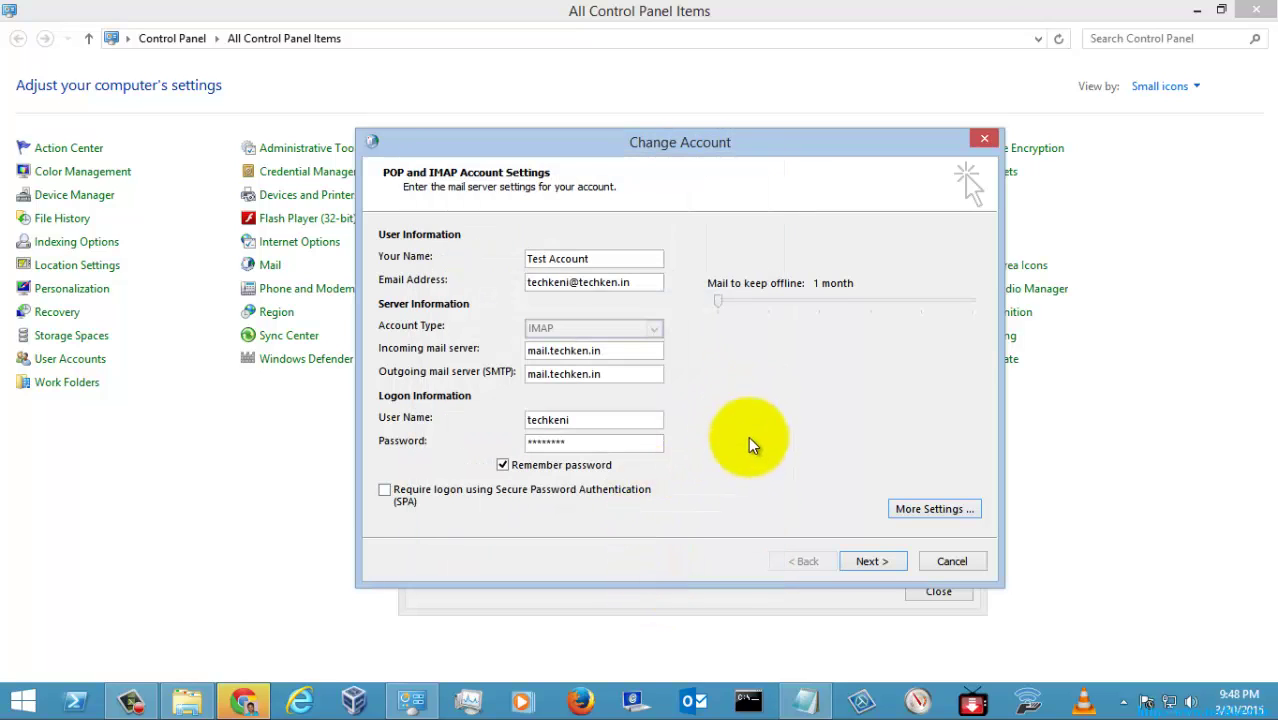
# Rerun the account test, confirm both tasks pass with no errors, and finish the wizard
pyautogui.click(872, 562)
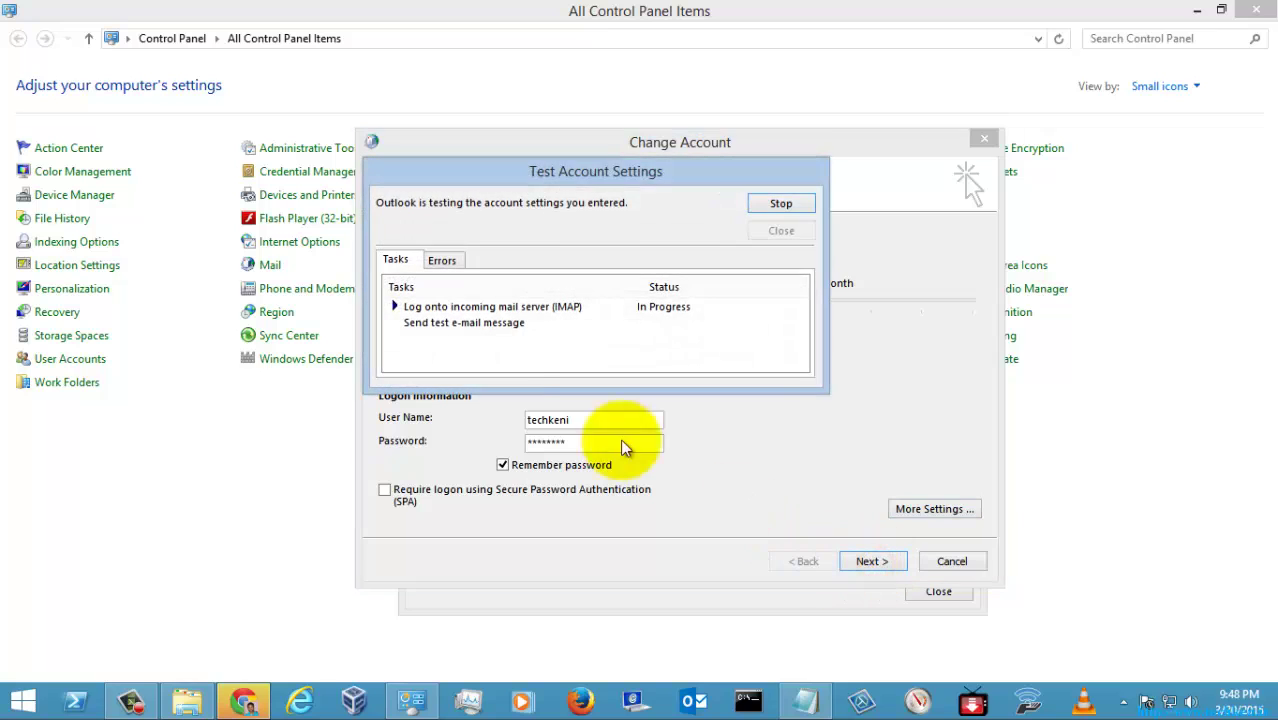
pyautogui.click(474, 324)
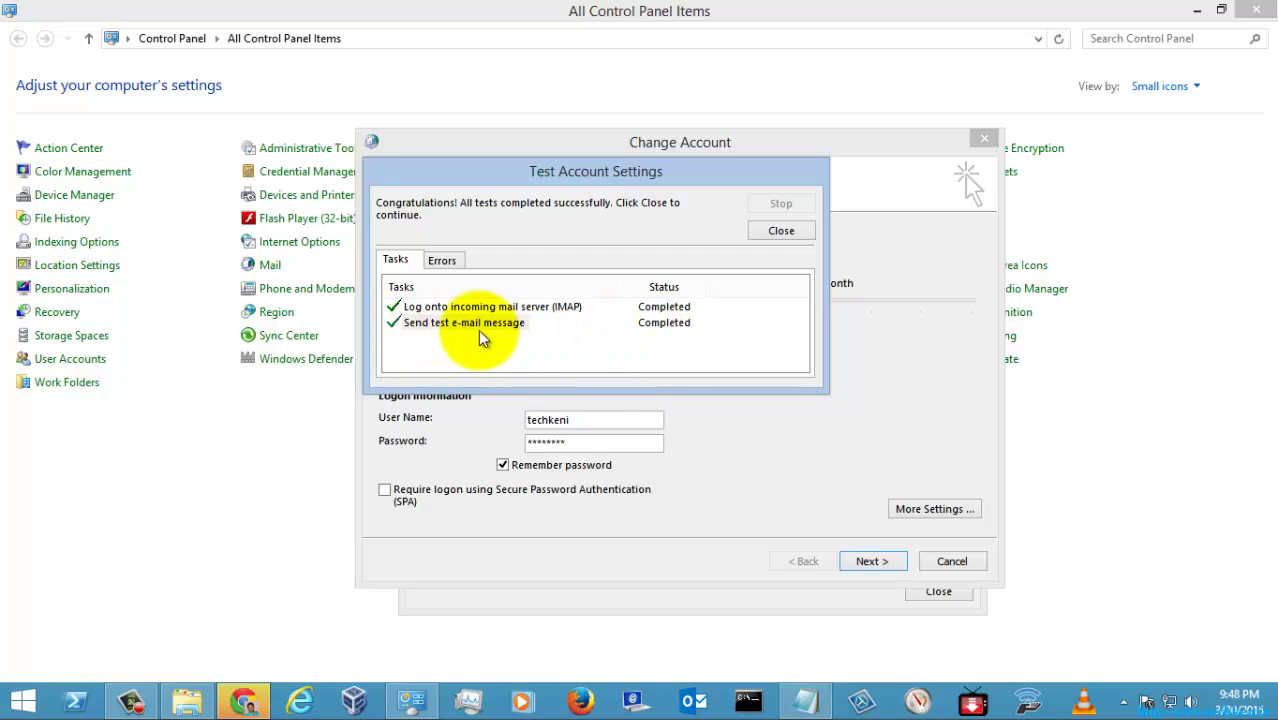
pyautogui.click(445, 263)
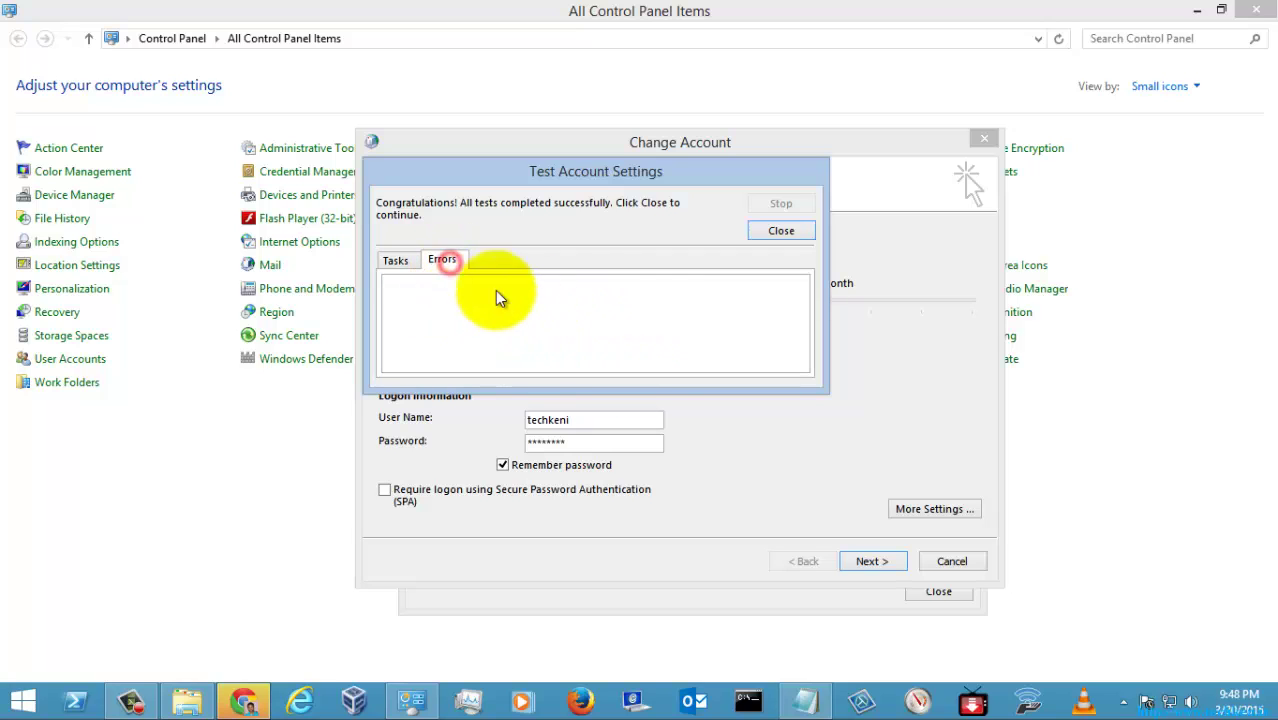
pyautogui.click(400, 264)
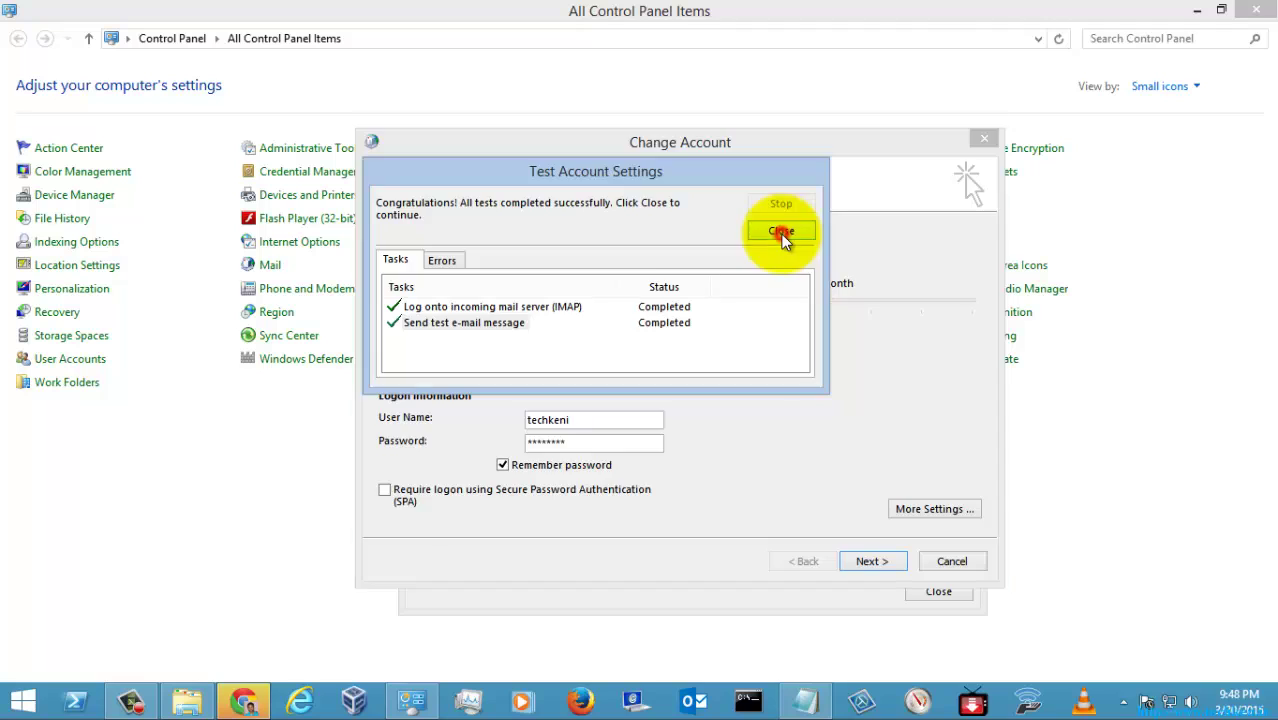
pyautogui.click(781, 233)
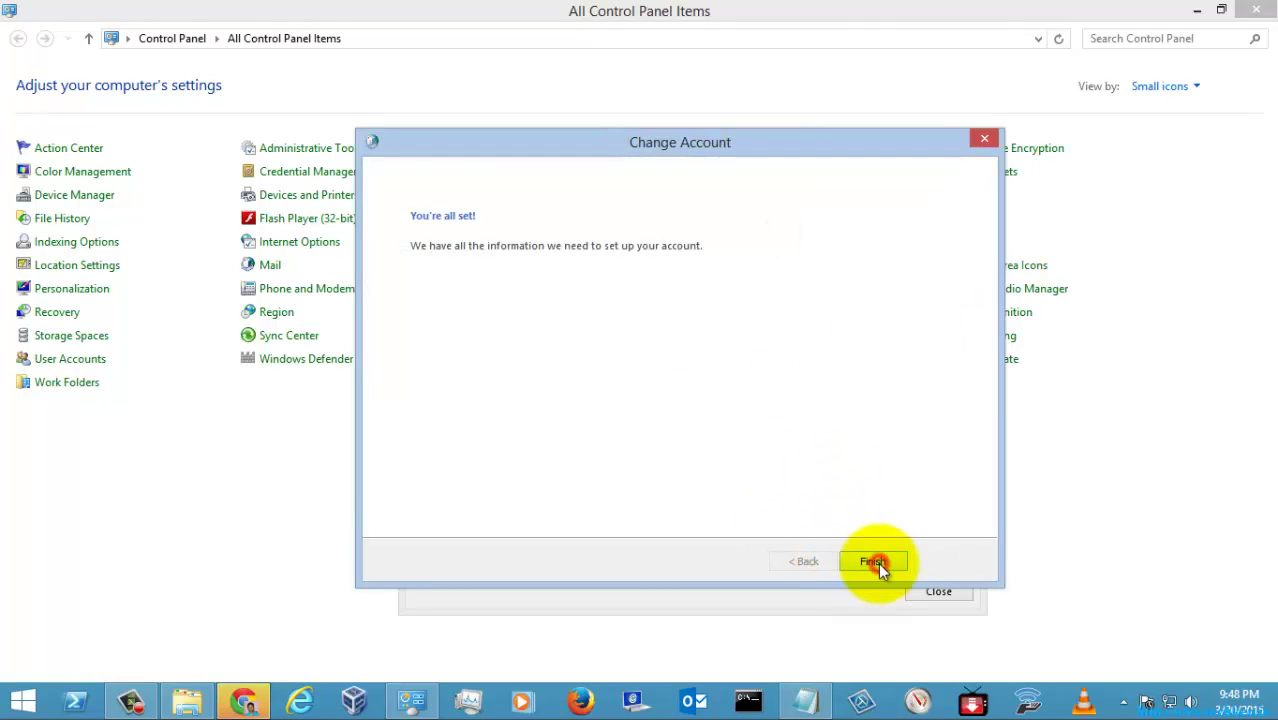
pyautogui.click(874, 562)
pyautogui.click(519, 331)
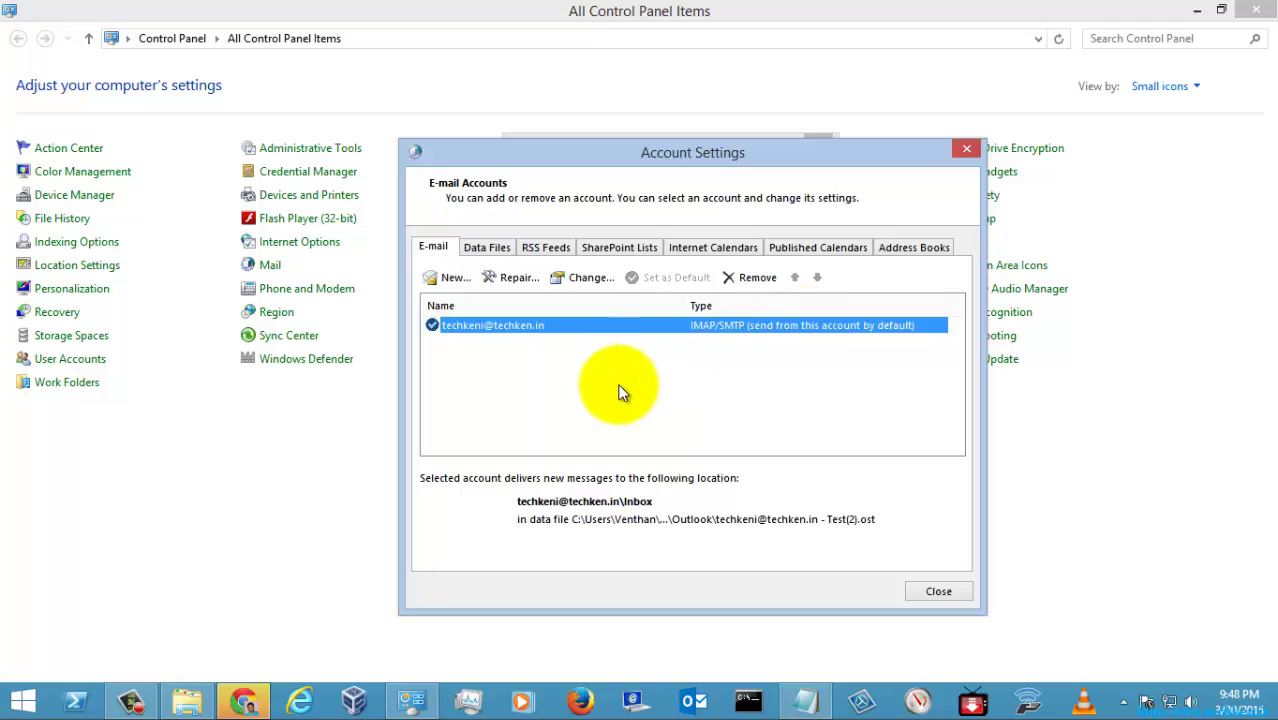
# Check the account's Outlook data file path and close the Test profile's account settings
pyautogui.click(485, 246)
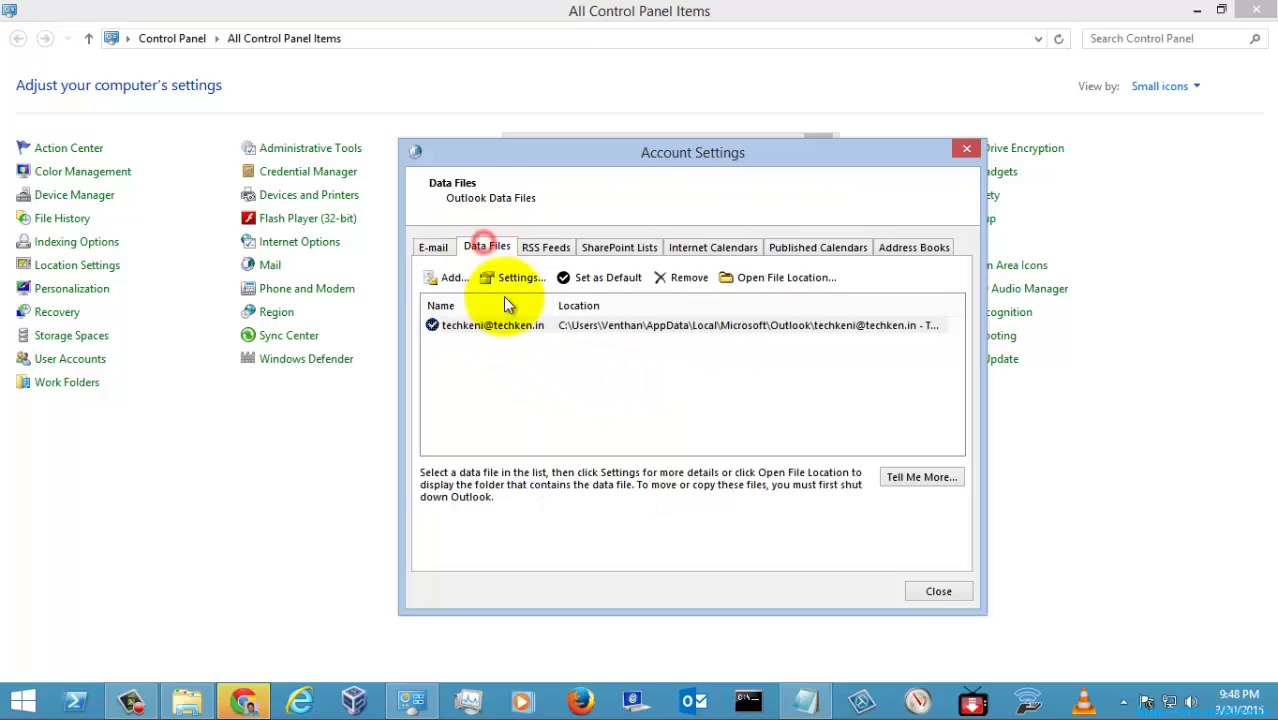
pyautogui.click(575, 325)
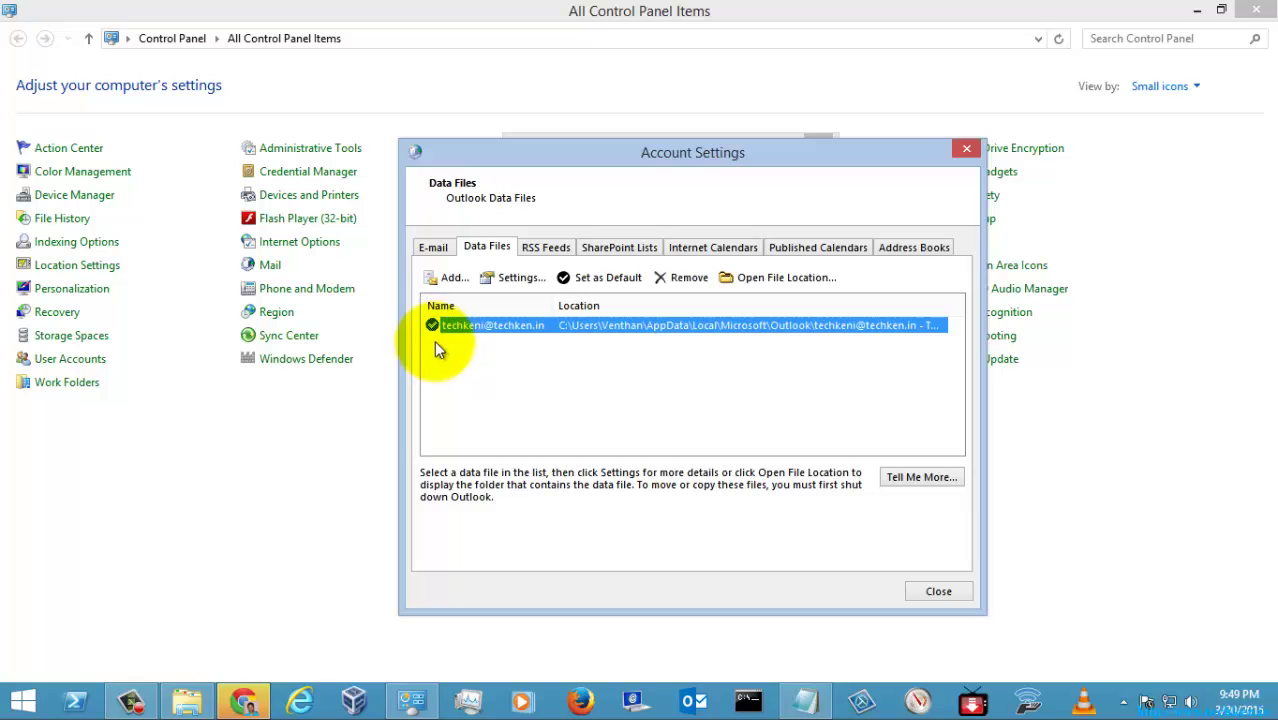
pyautogui.click(928, 600)
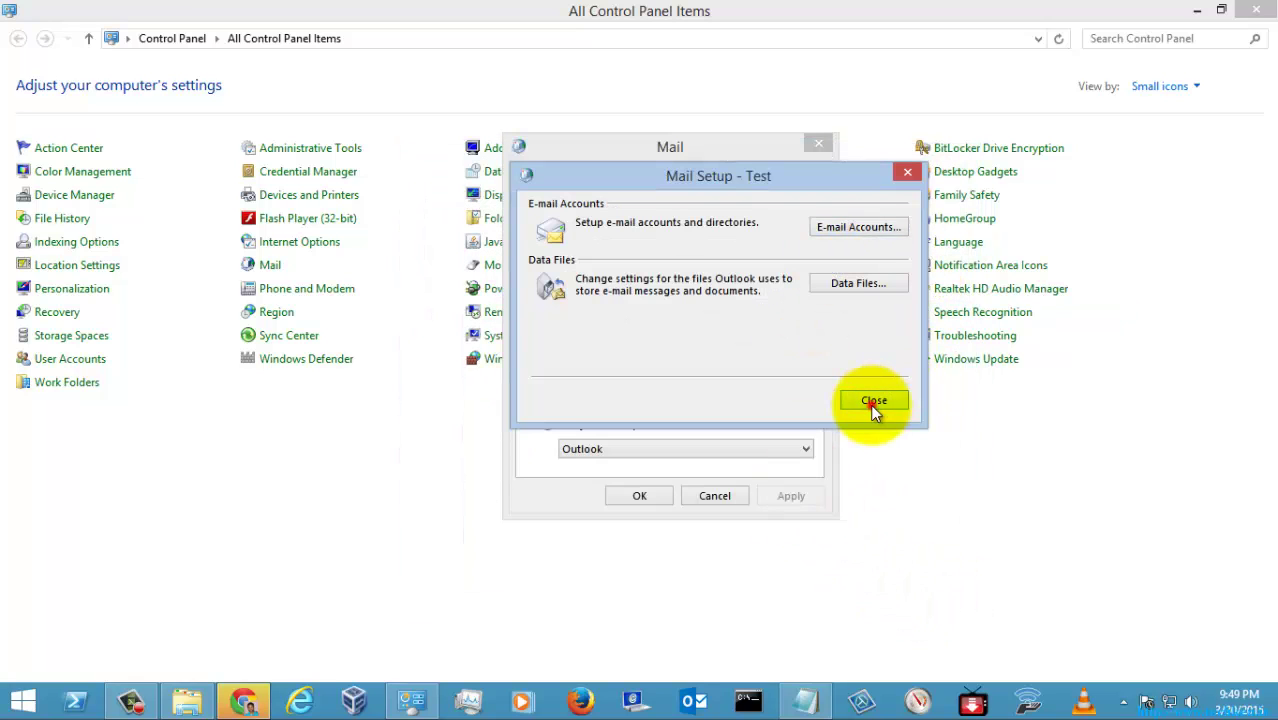
pyautogui.click(874, 405)
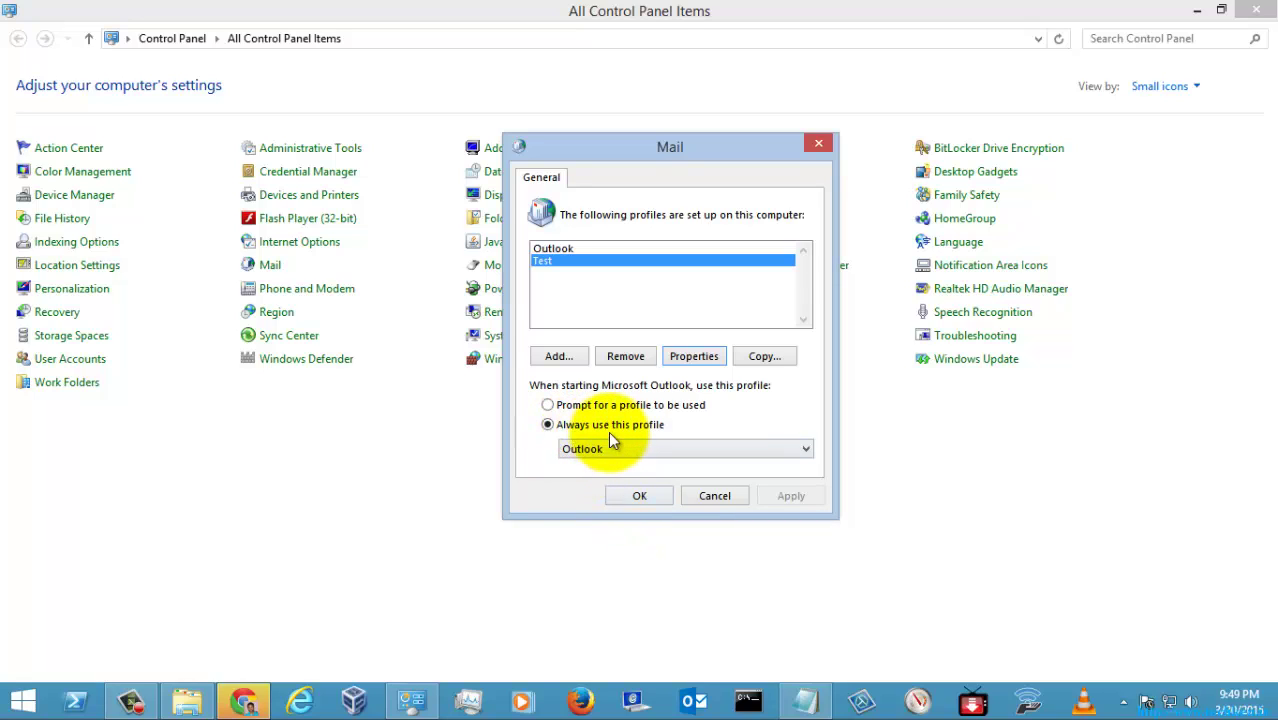
# Set Outlook to 'Prompt for a profile to be used', apply it, and close Control Panel
pyautogui.click(548, 406)
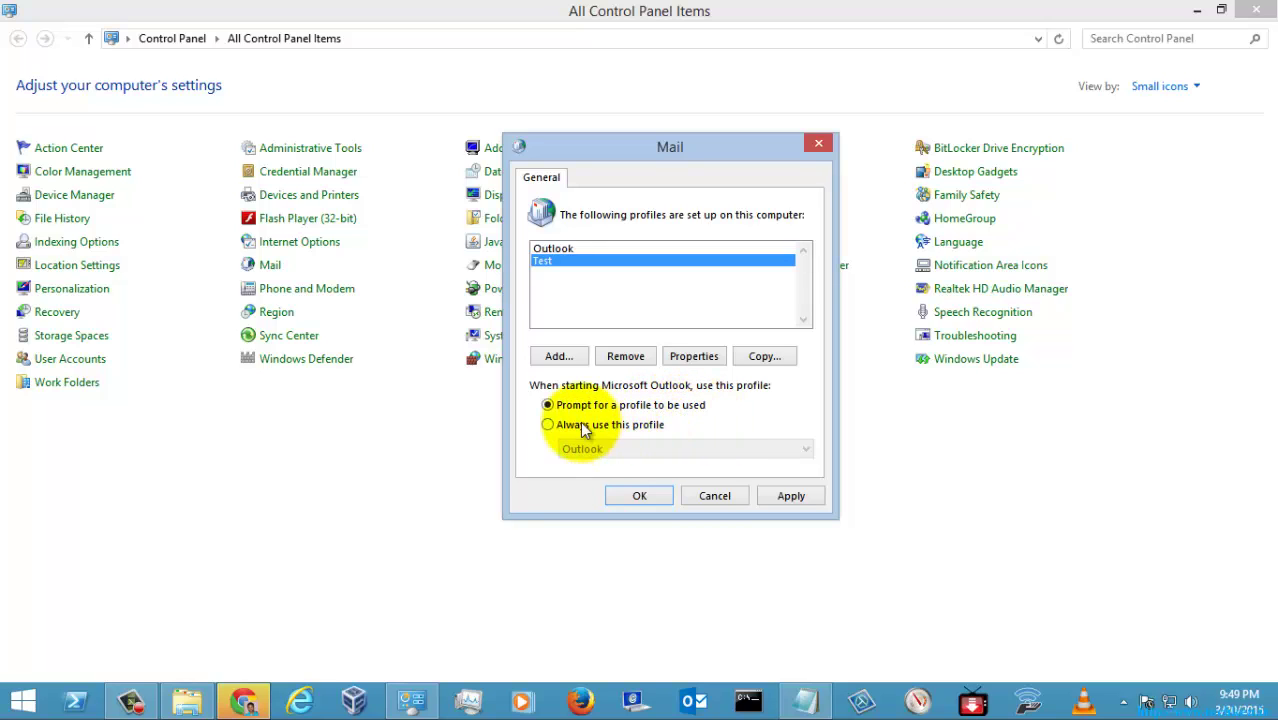
pyautogui.click(799, 496)
pyautogui.click(644, 496)
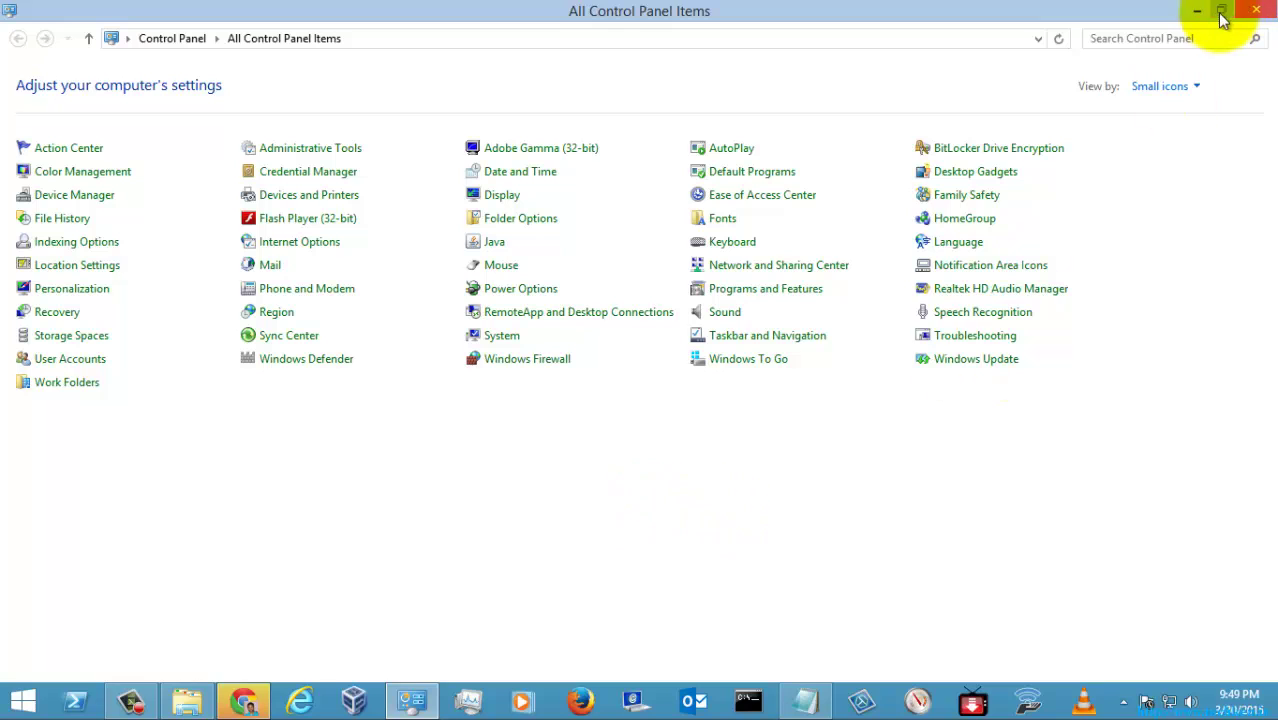
pyautogui.click(1247, 14)
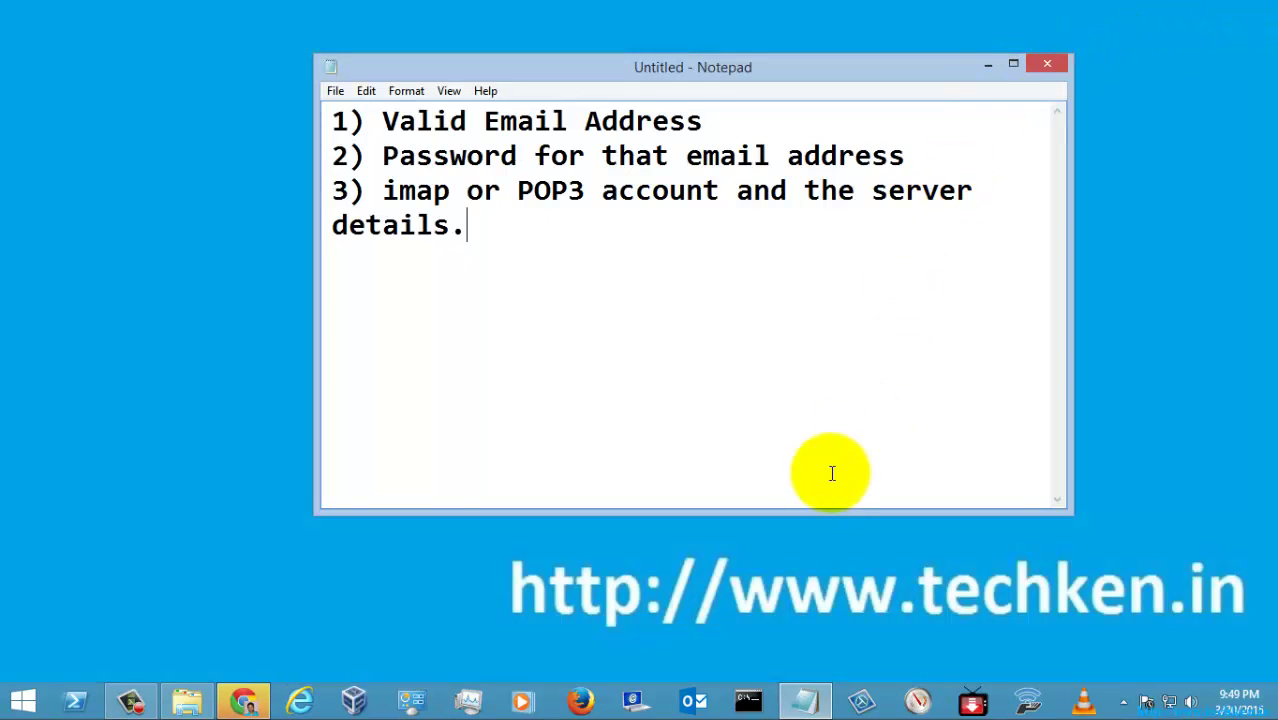
# Launch Outlook from the taskbar and start it with the Test profile
pyautogui.click(728, 575)
pyautogui.click(693, 703)
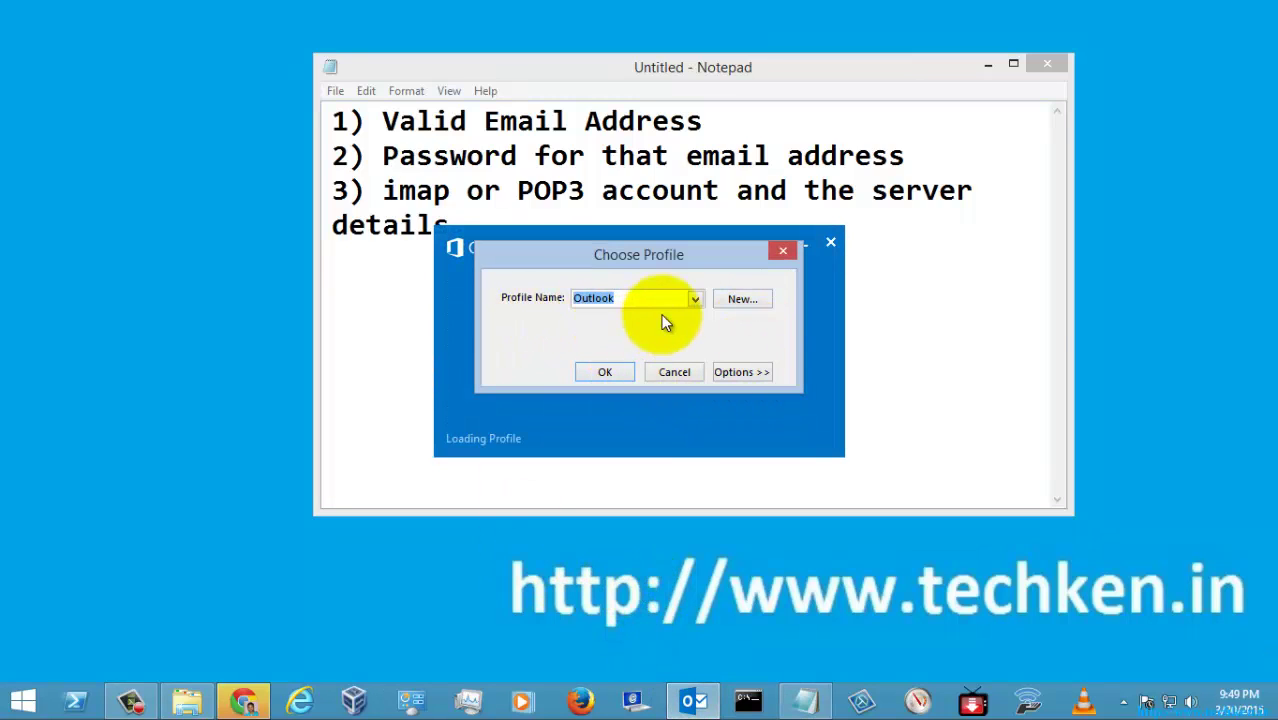
pyautogui.click(694, 299)
pyautogui.click(597, 330)
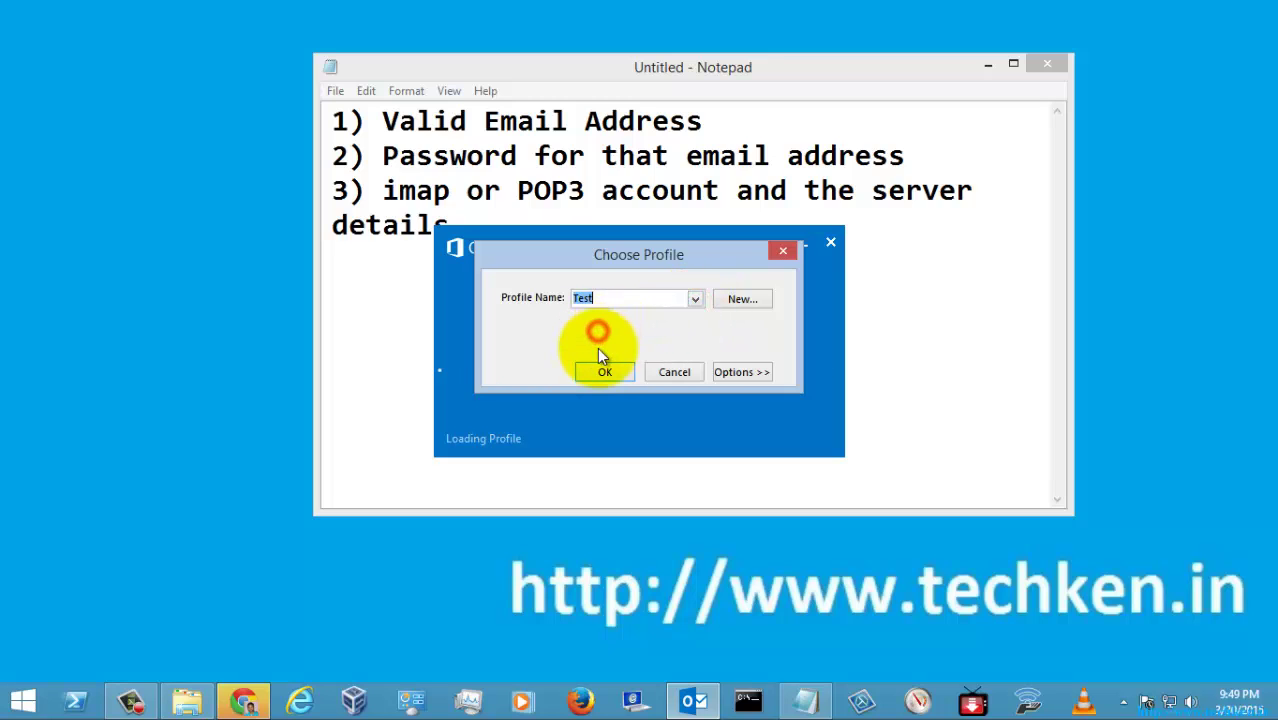
pyautogui.click(606, 370)
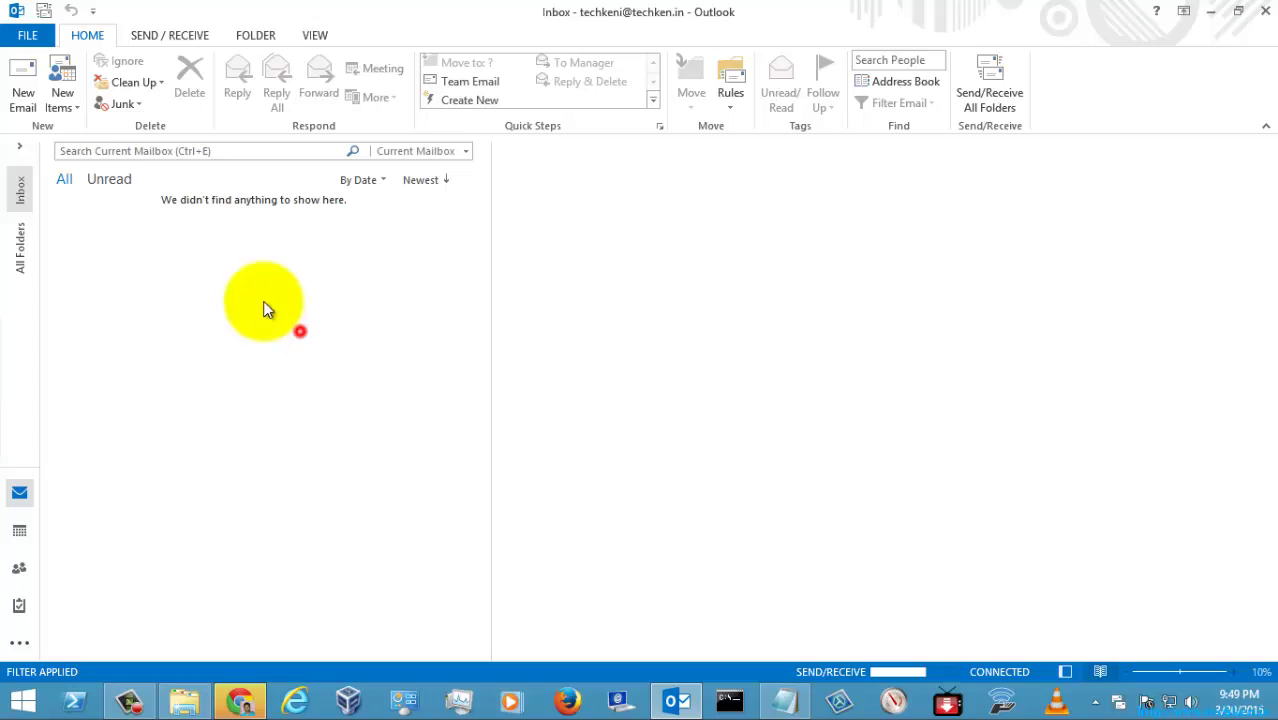
# Review the Test profile's single IMAP/SMTP account in Account Settings, then close it
pyautogui.click(30, 40)
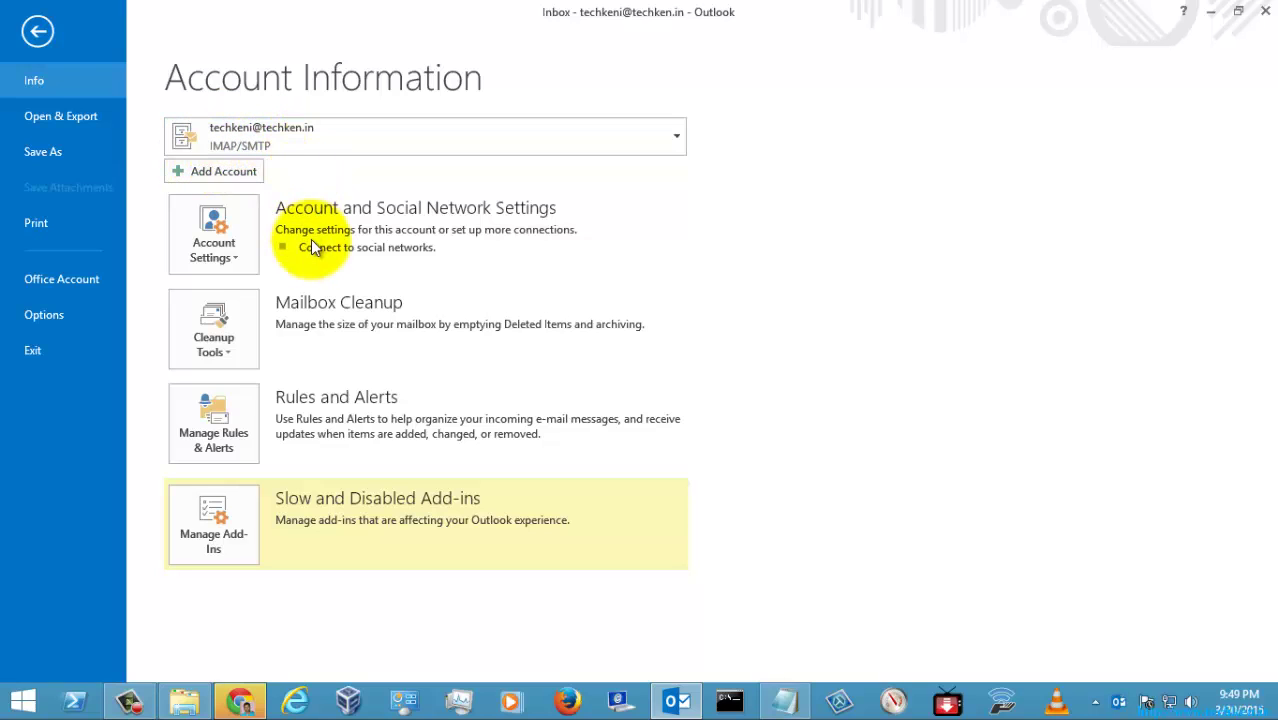
pyautogui.click(222, 248)
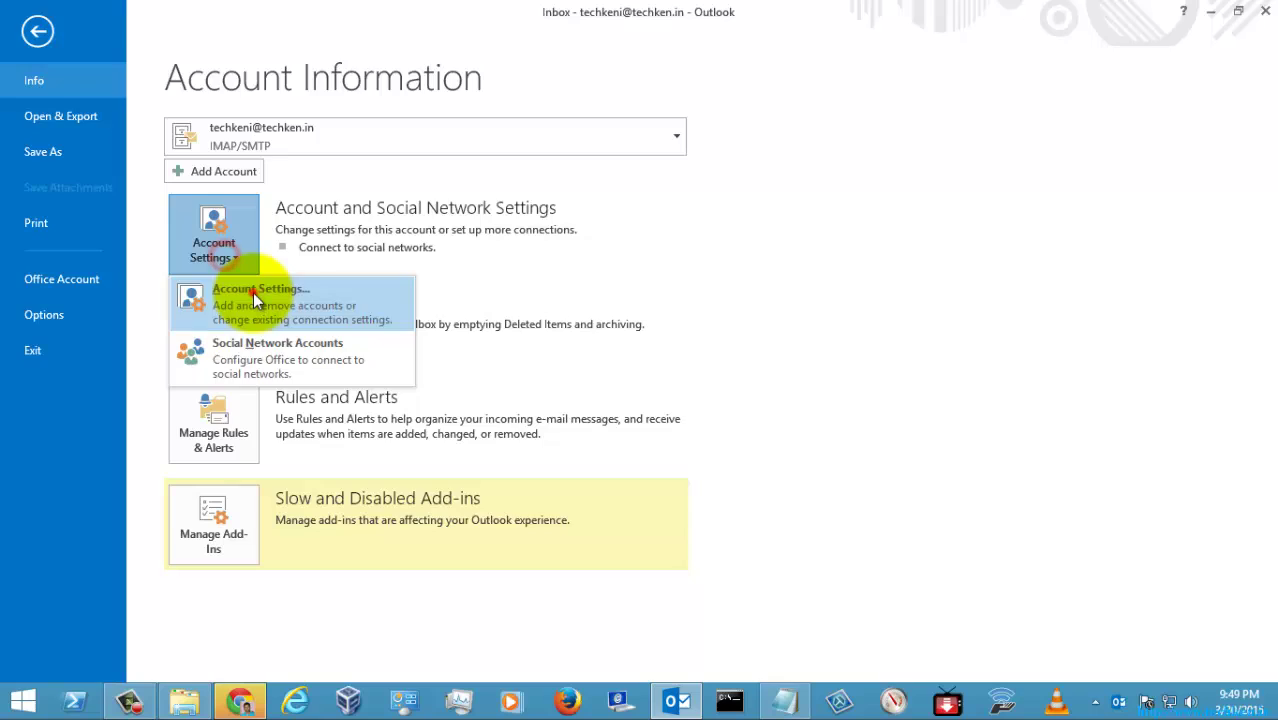
pyautogui.click(253, 293)
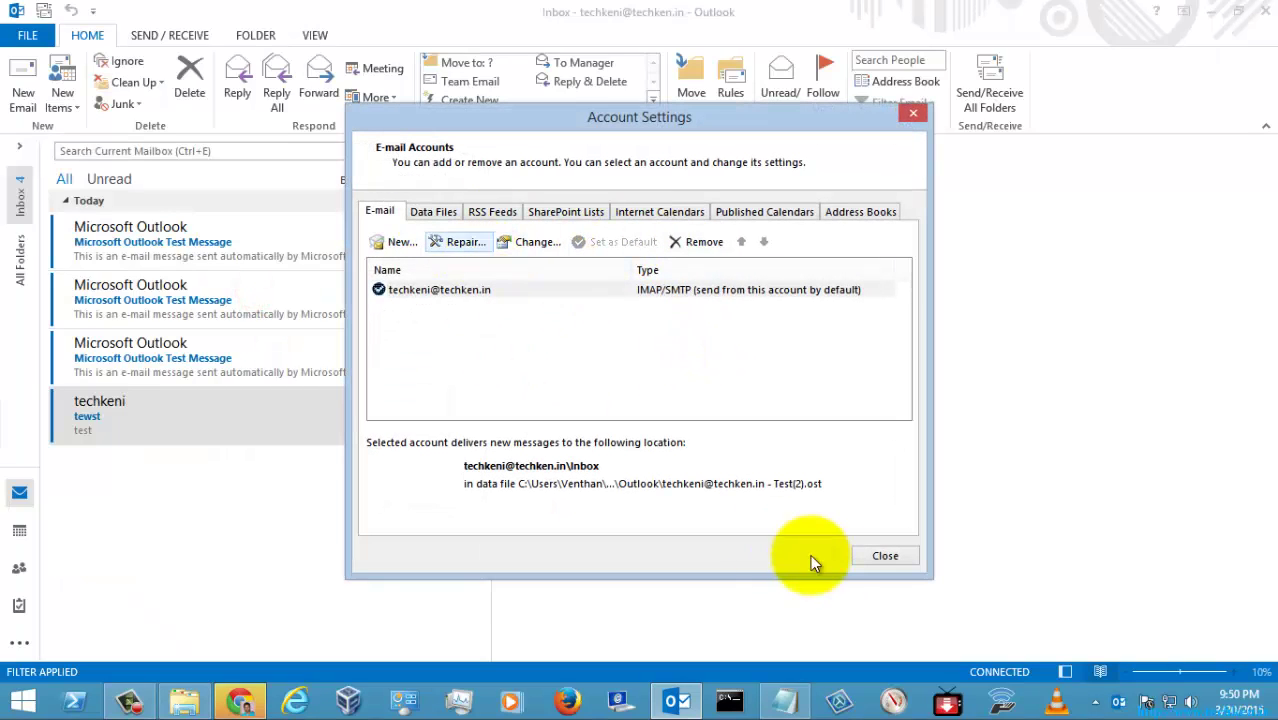
pyautogui.click(881, 556)
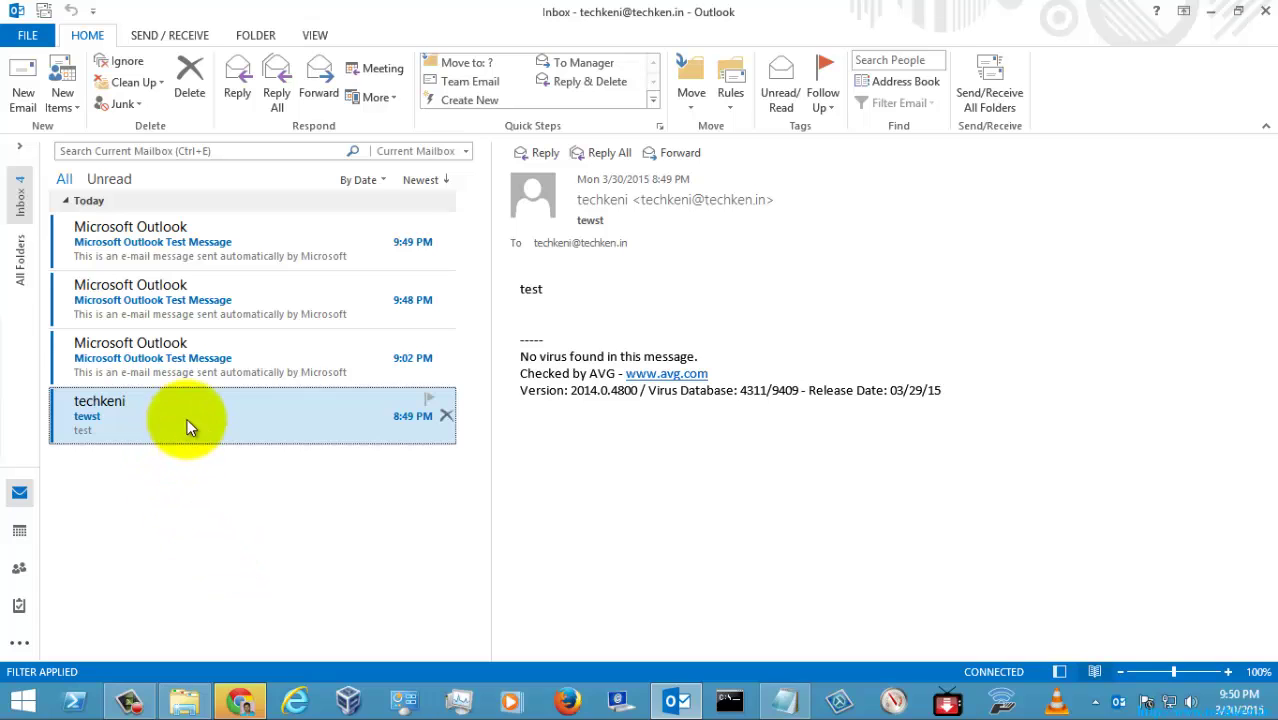
# Read the 9:02, 9:48 and 9:49 PM test messages and 'tewst', then minimise Outlook
pyautogui.click(245, 360)
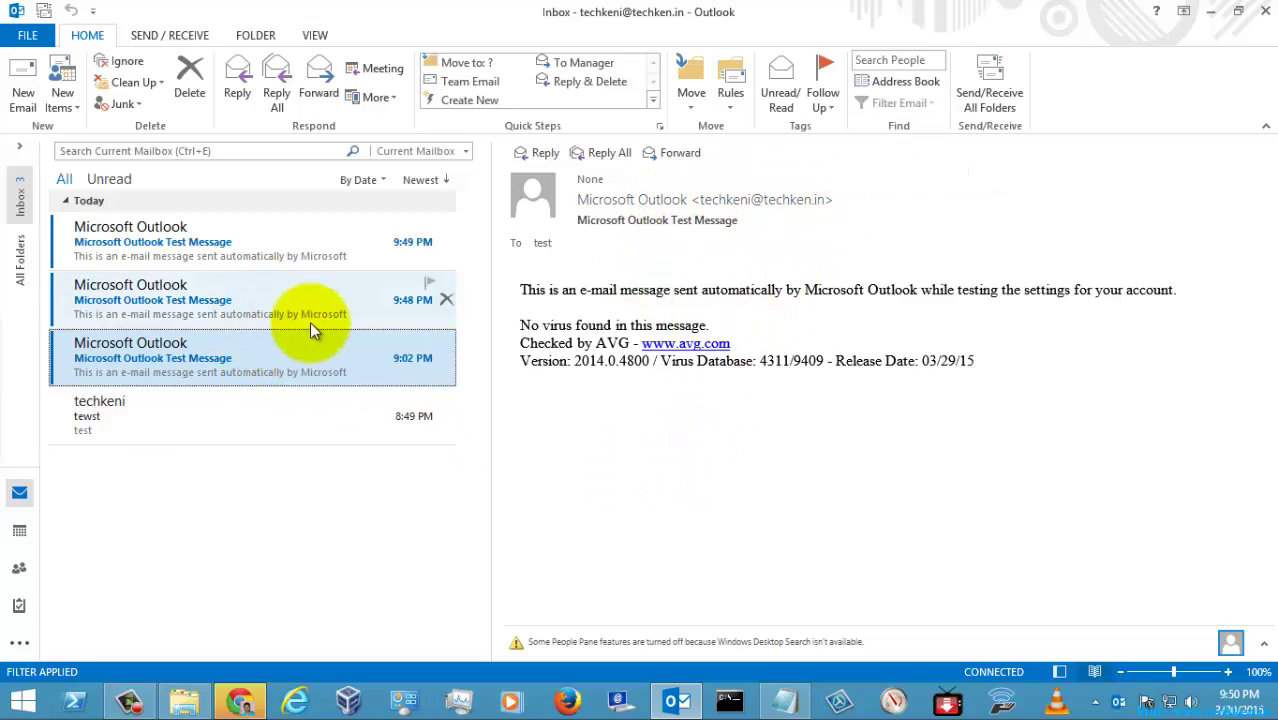
pyautogui.moveTo(517, 290); pyautogui.dragTo(998, 290)
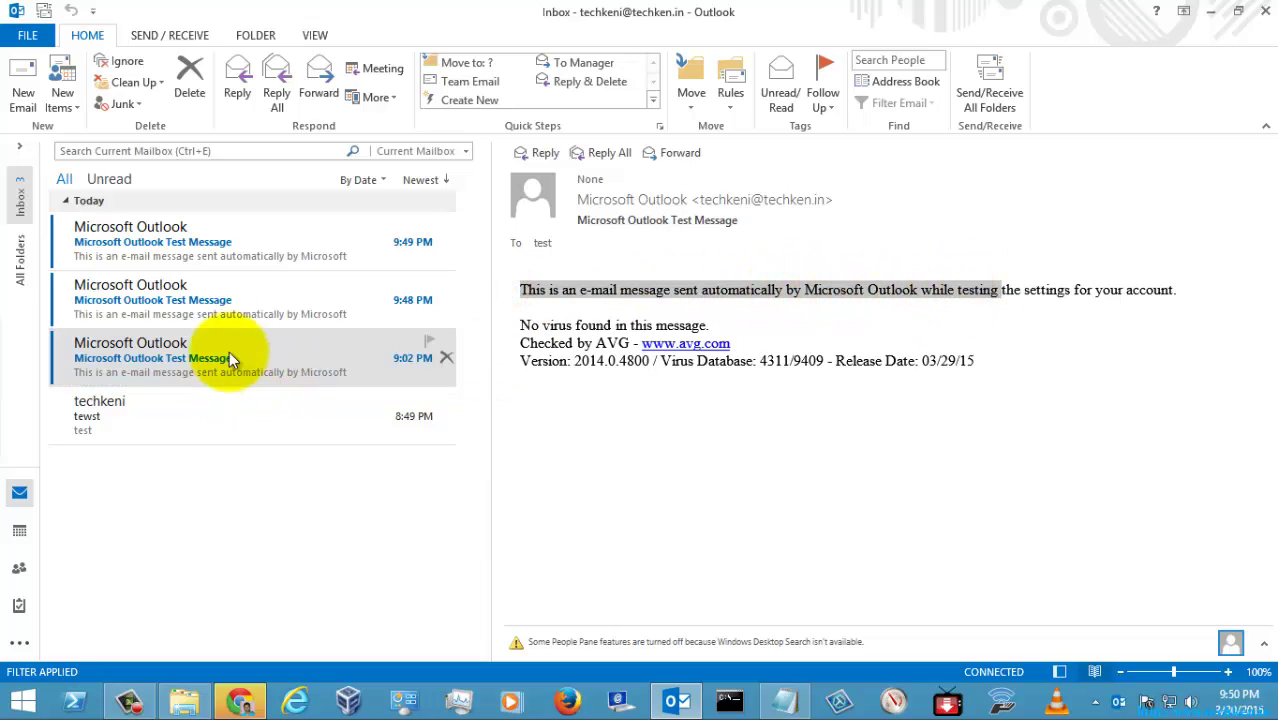
pyautogui.click(236, 305)
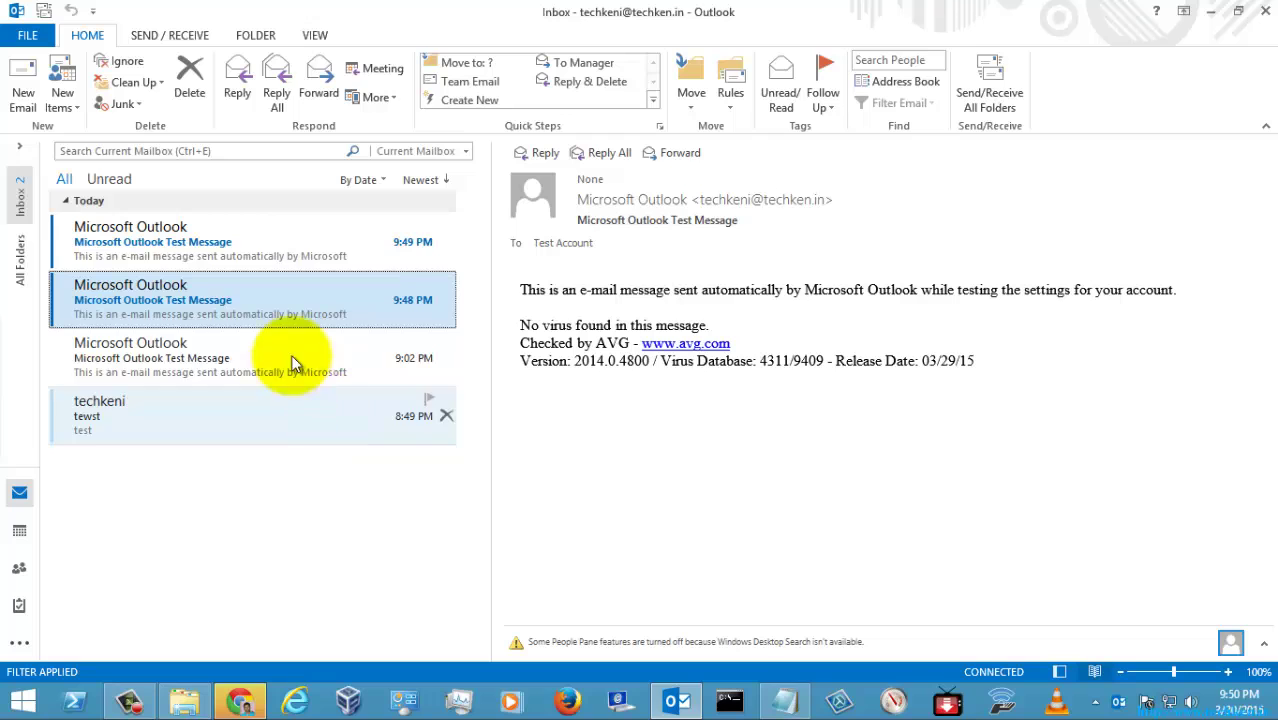
pyautogui.click(246, 250)
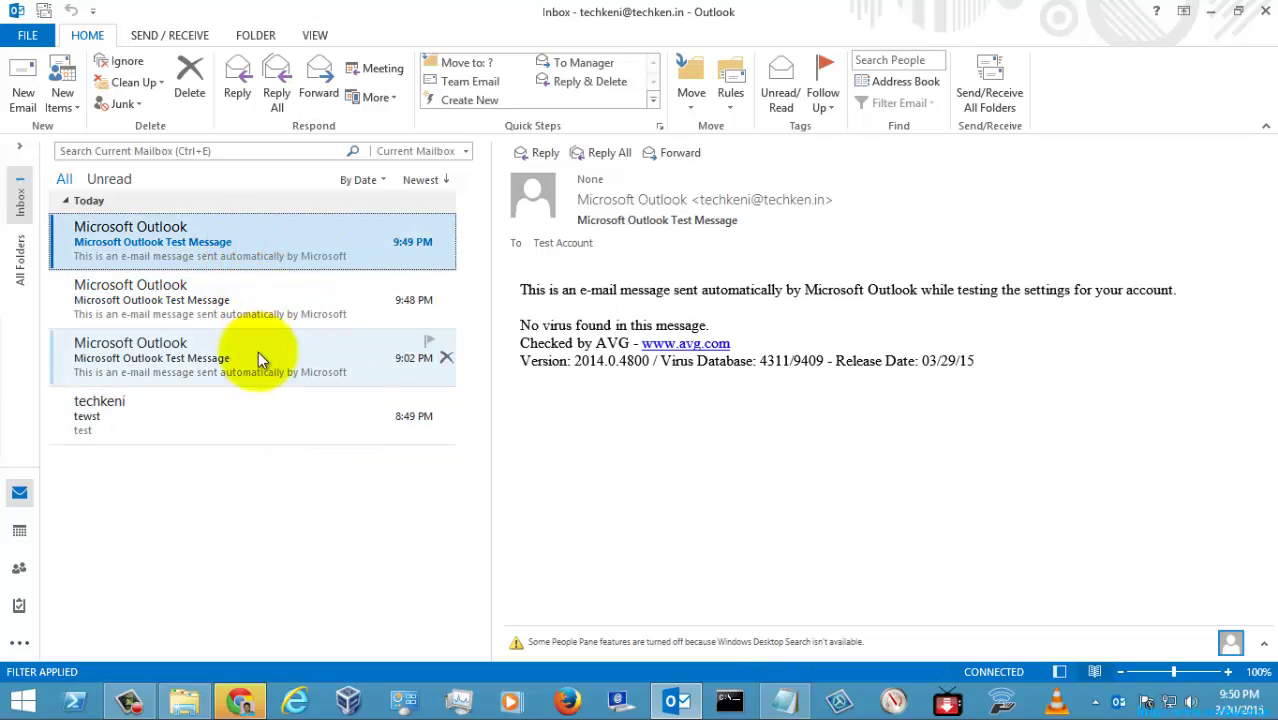
pyautogui.click(257, 350)
pyautogui.click(248, 290)
pyautogui.click(243, 245)
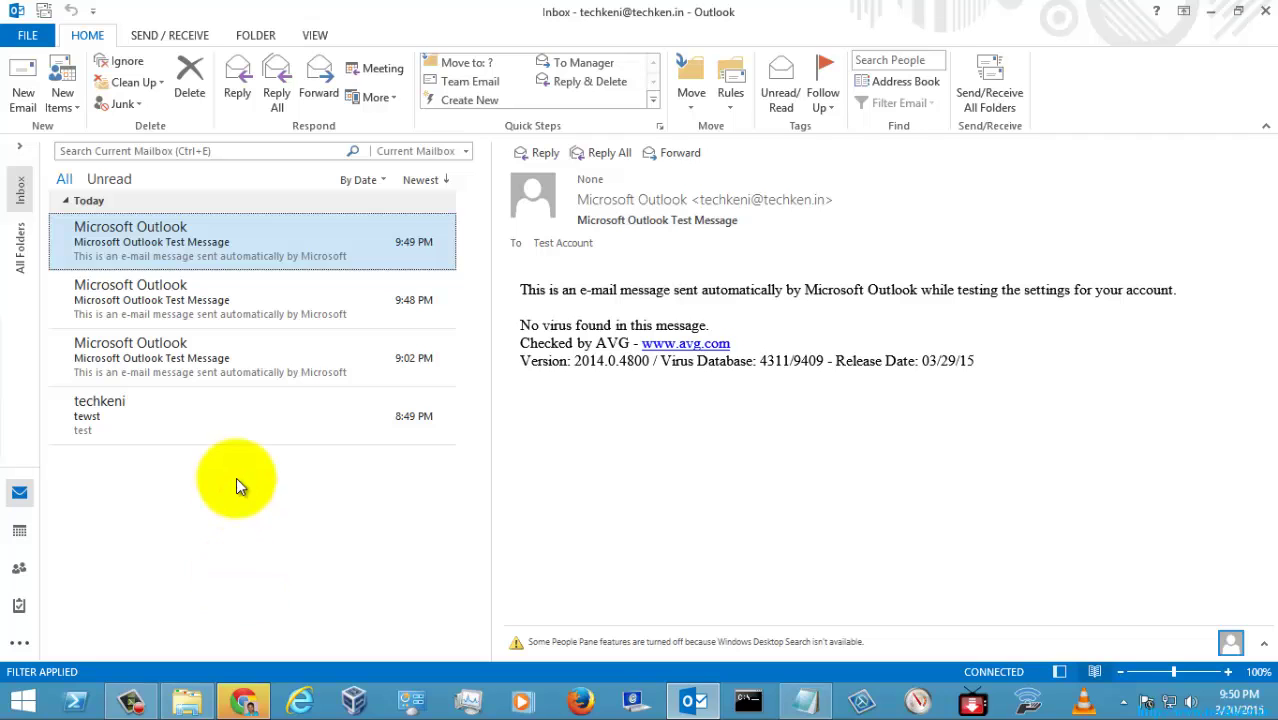
pyautogui.click(231, 418)
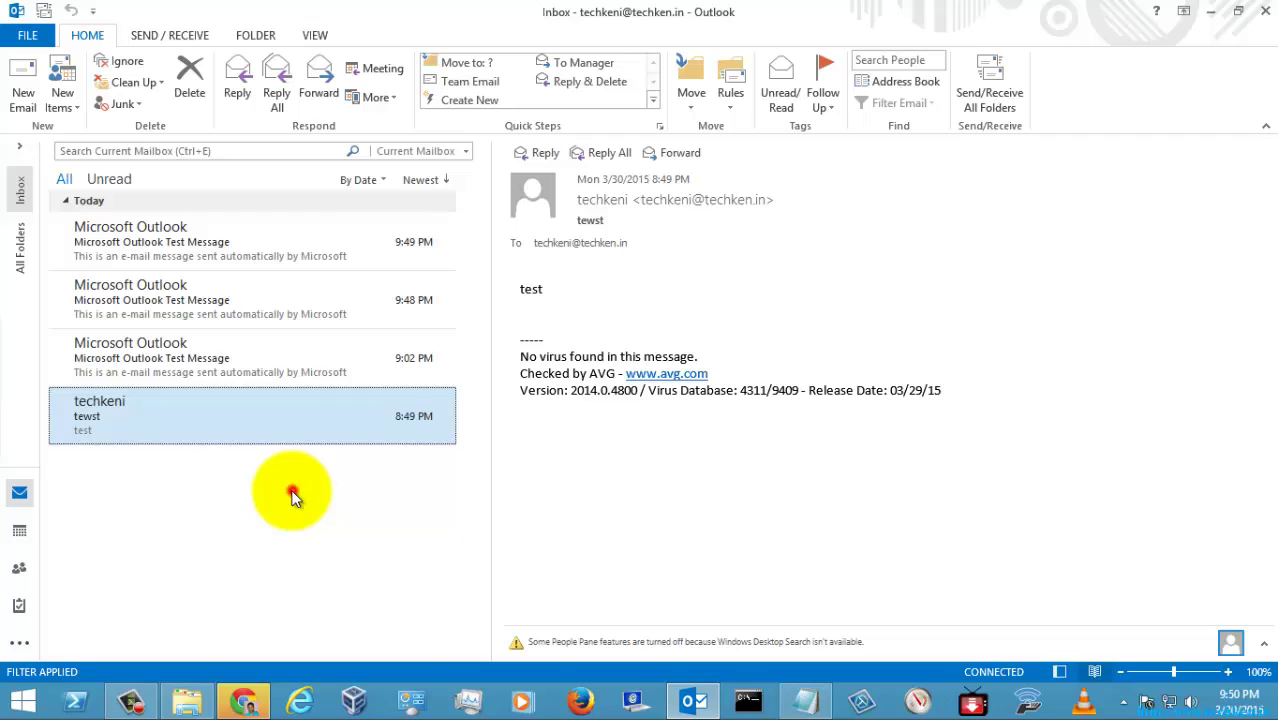
pyautogui.click(1210, 11)
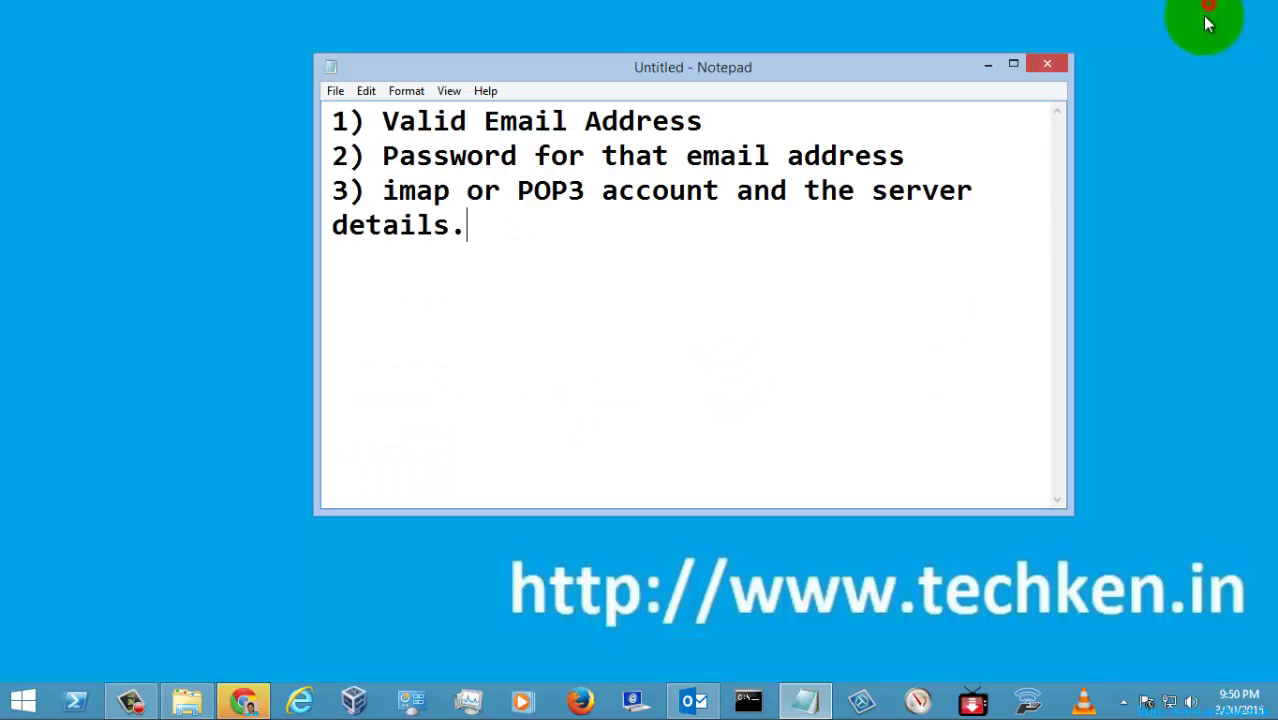
pyautogui.click(502, 227)
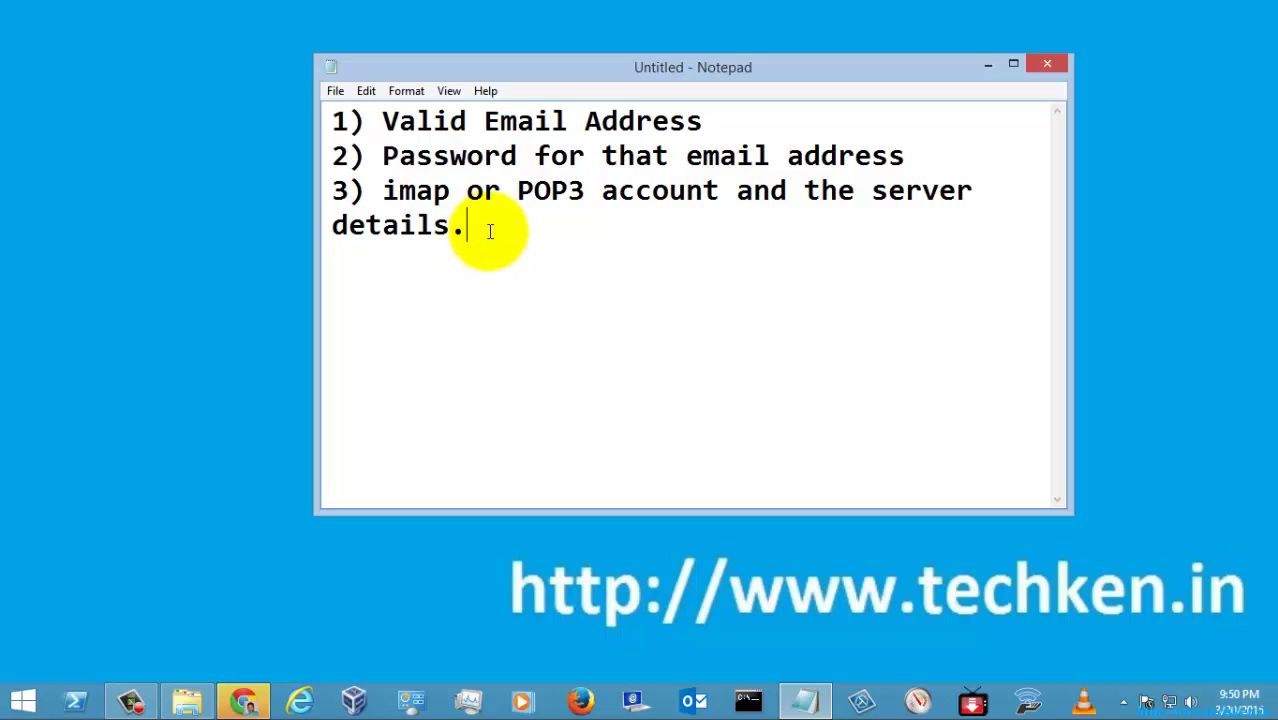
pyautogui.moveTo(517, 195); pyautogui.dragTo(585, 195)
pyautogui.moveTo(452, 192); pyautogui.dragTo(383, 194)
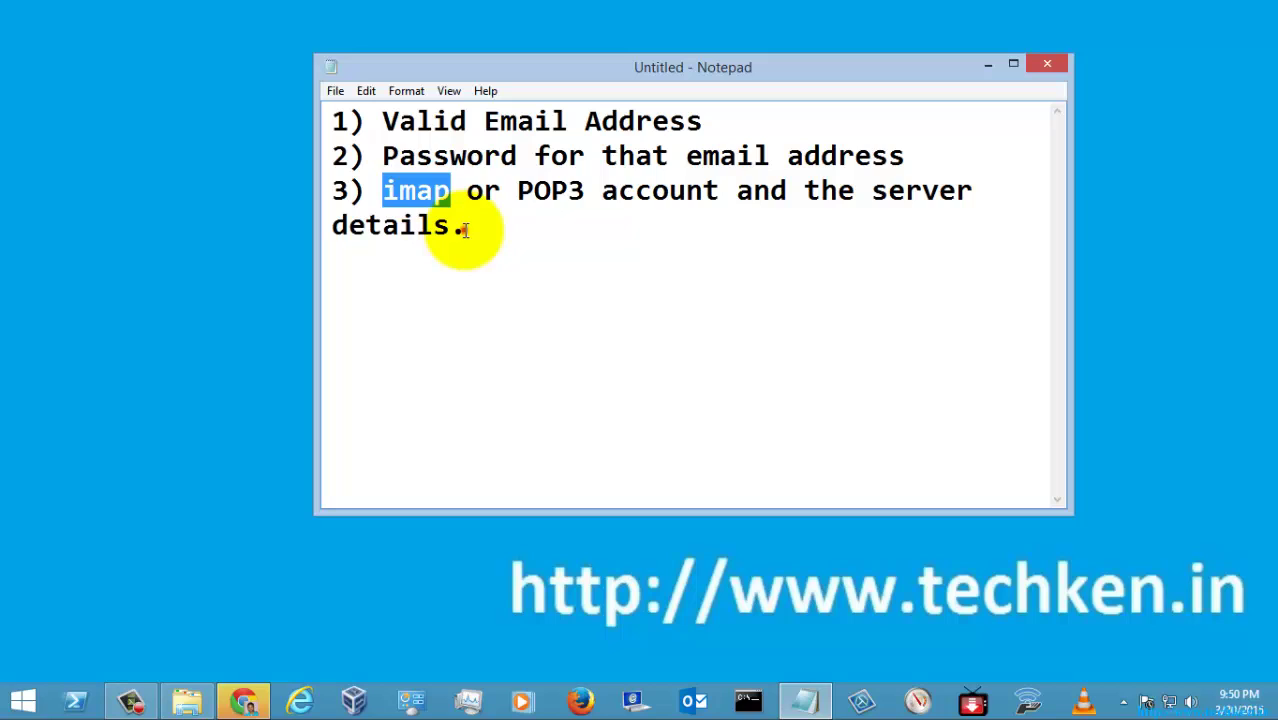
pyautogui.click(462, 228)
pyautogui.moveTo(517, 192); pyautogui.dragTo(719, 197)
pyautogui.click(577, 291)
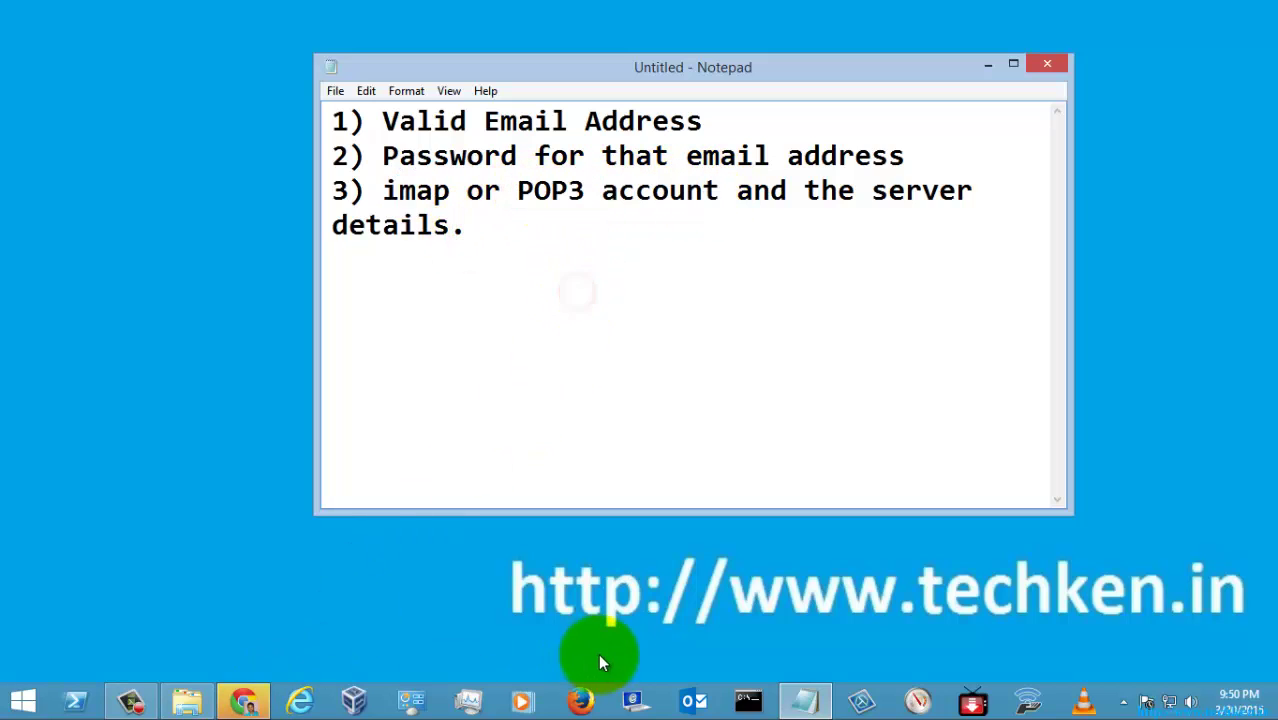
# Open the Test profile's properties from Control Panel's Mail profile list
pyautogui.click(414, 698)
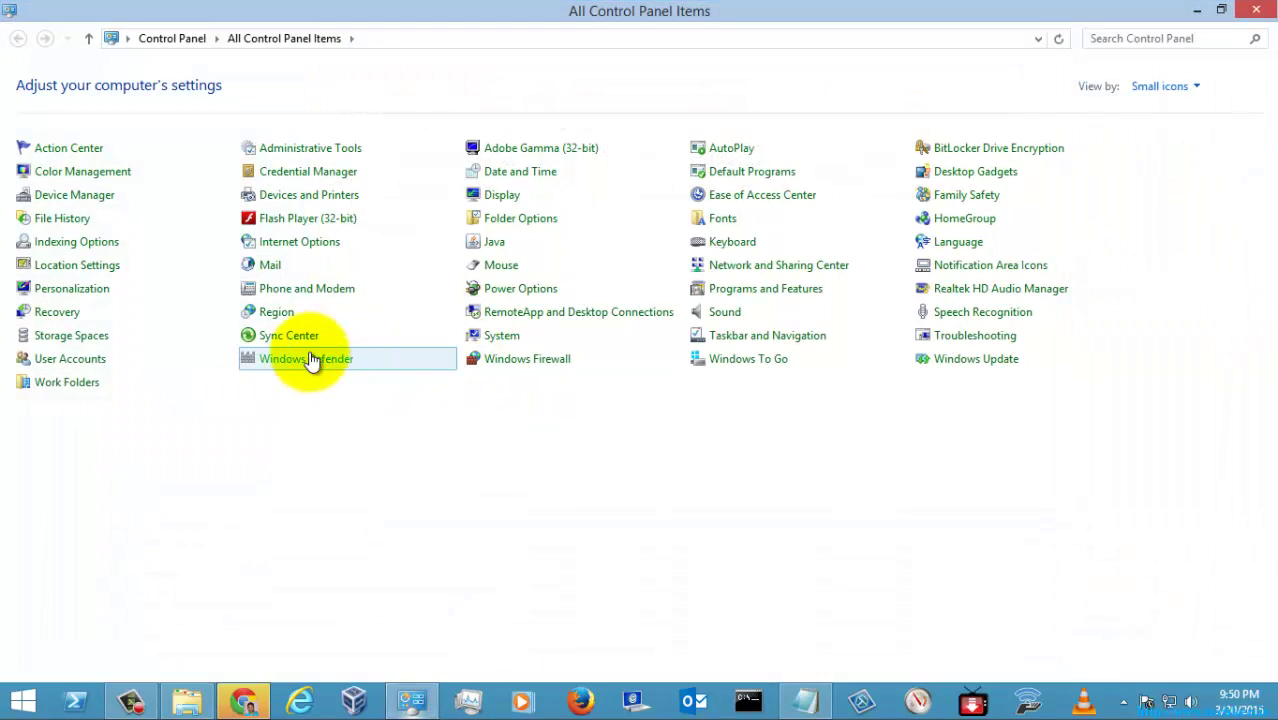
pyautogui.click(268, 264)
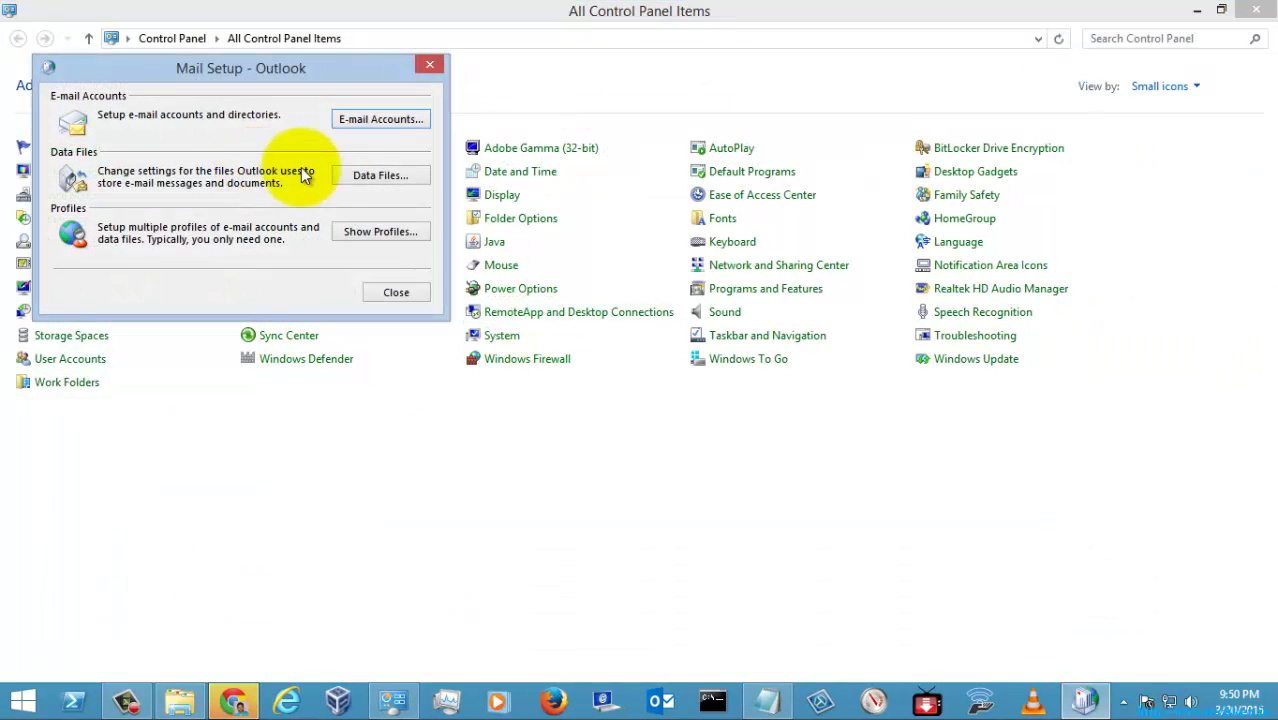
pyautogui.click(369, 231)
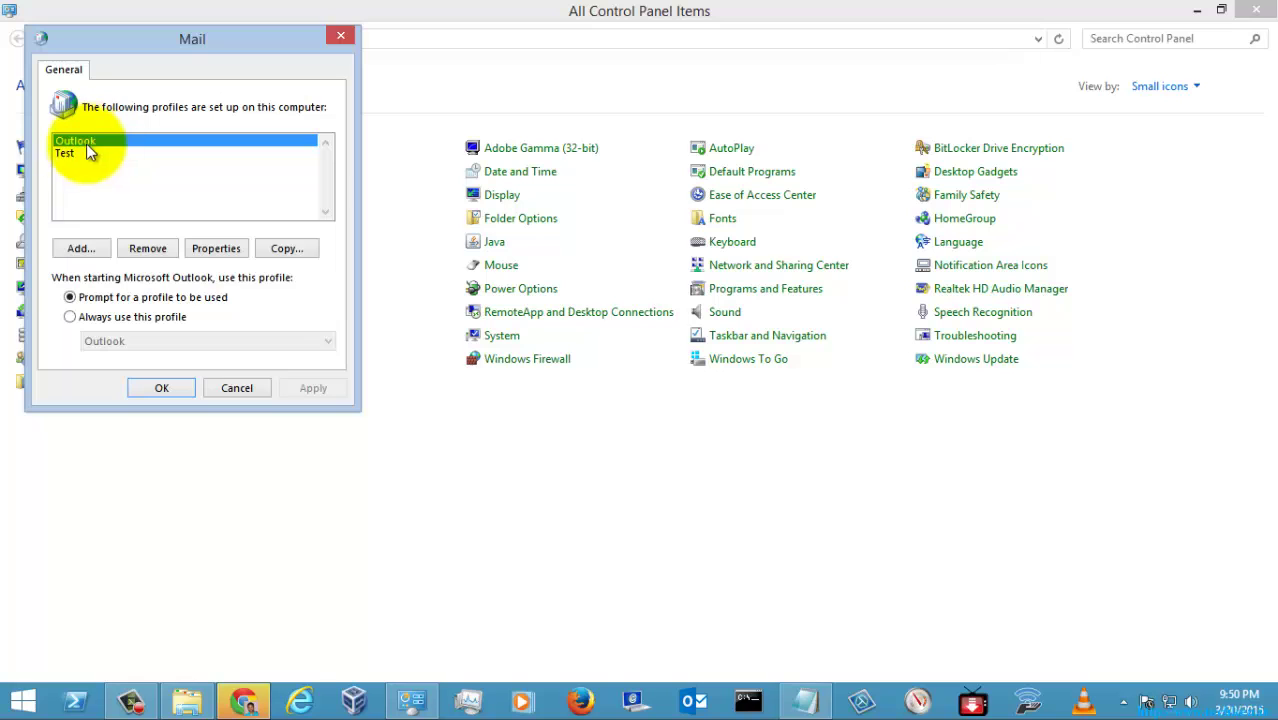
pyautogui.click(86, 152)
pyautogui.click(216, 248)
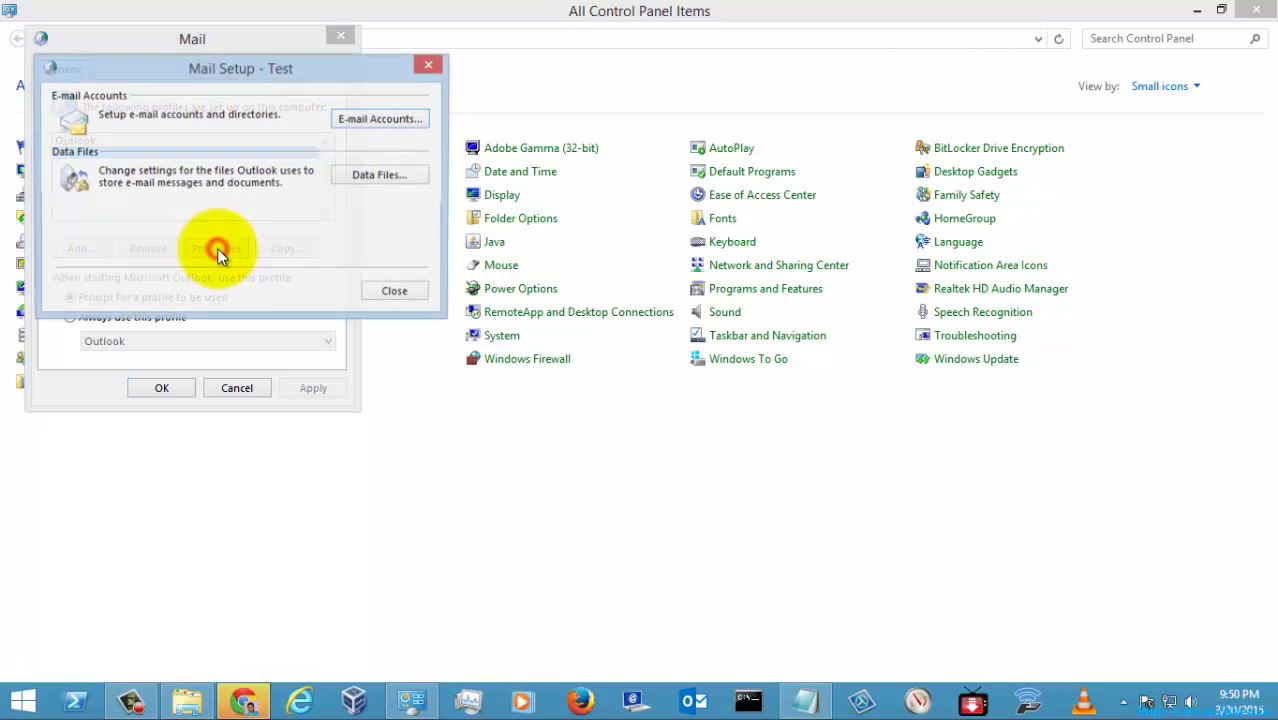
# Open the Test profile's e-mail account list and start a new account
pyautogui.click(362, 118)
pyautogui.click(577, 542)
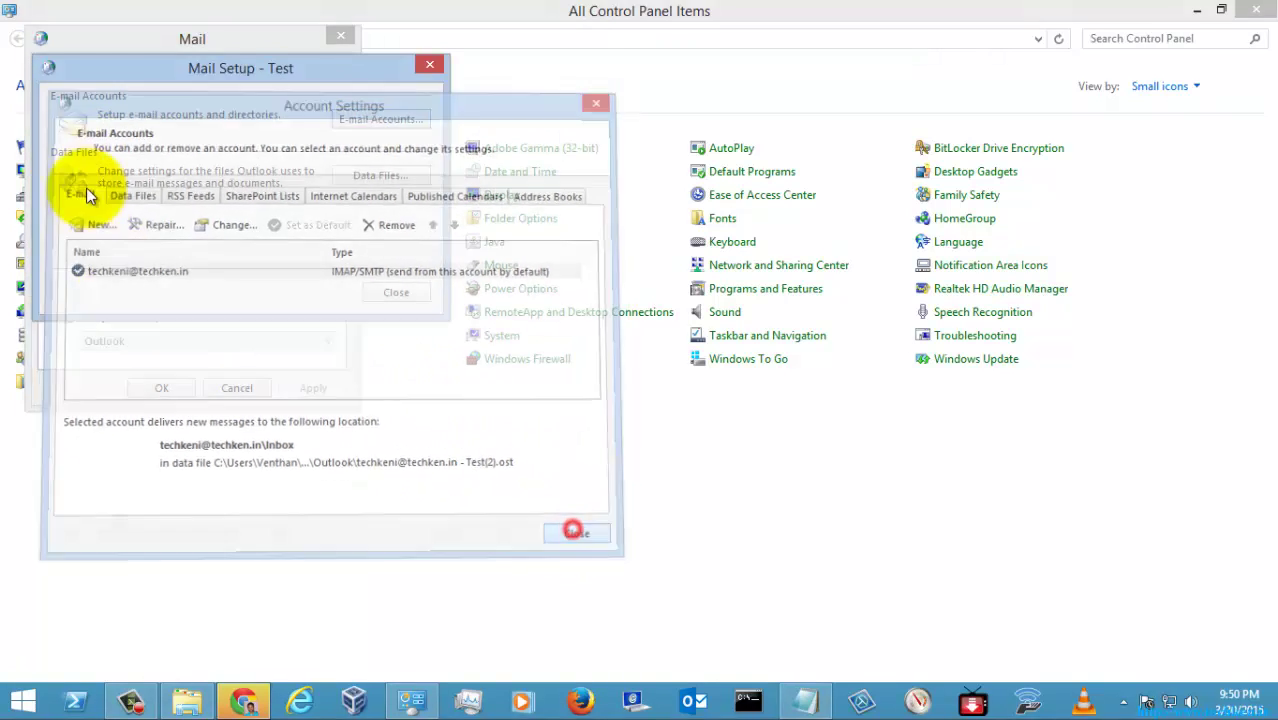
pyautogui.click(362, 119)
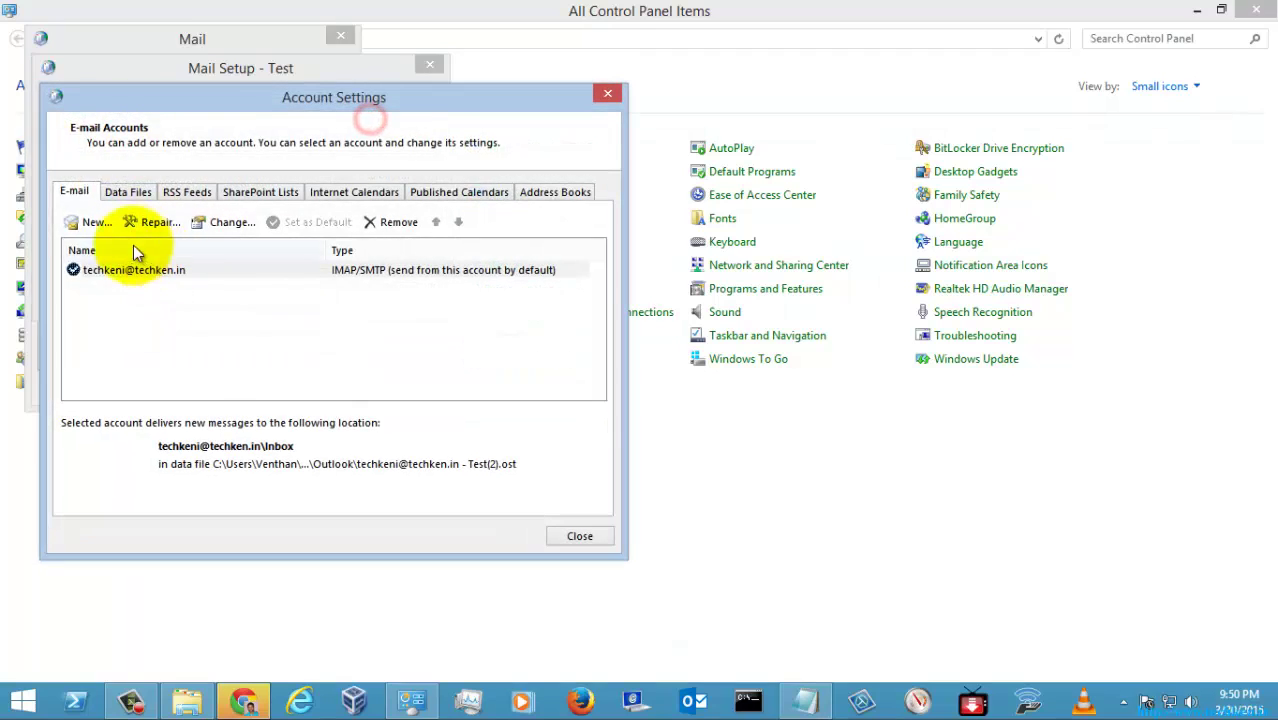
pyautogui.click(88, 221)
# Enter the account holder's name, e-mail address and password twice in Add Account
pyautogui.click(268, 397)
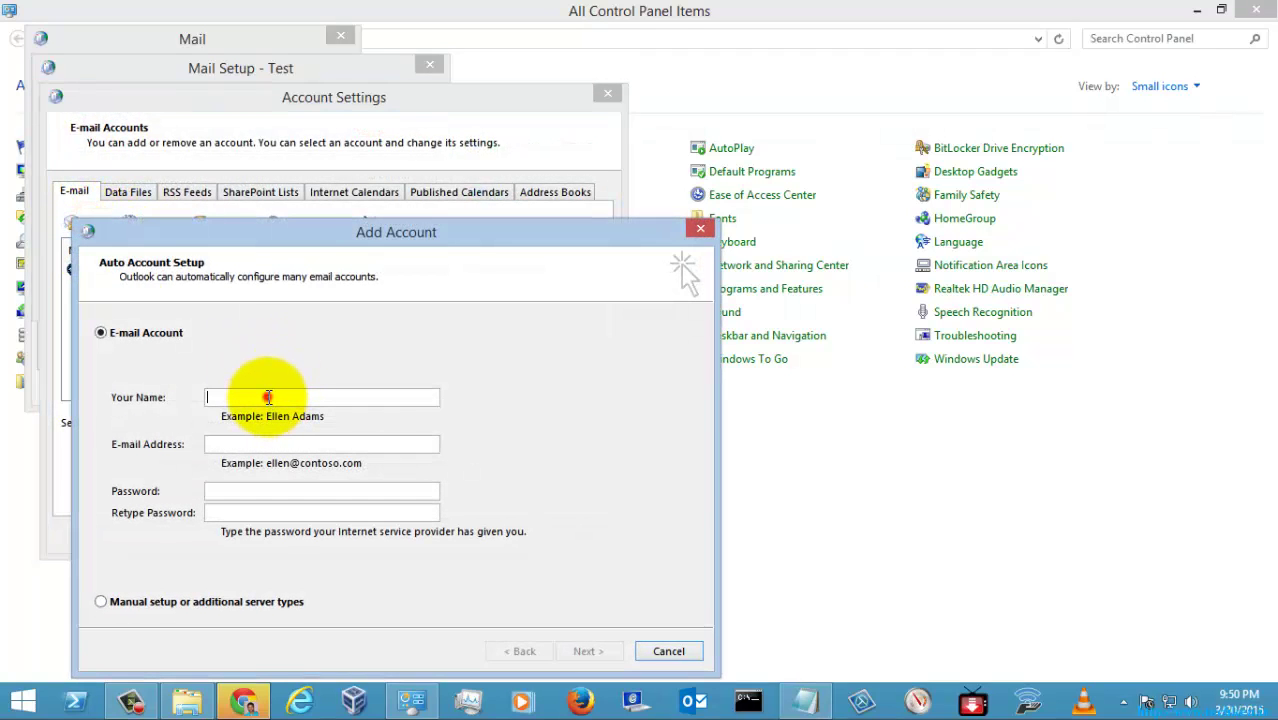
pyautogui.write('re')
pyautogui.click(270, 445)
pyautogui.write('re')
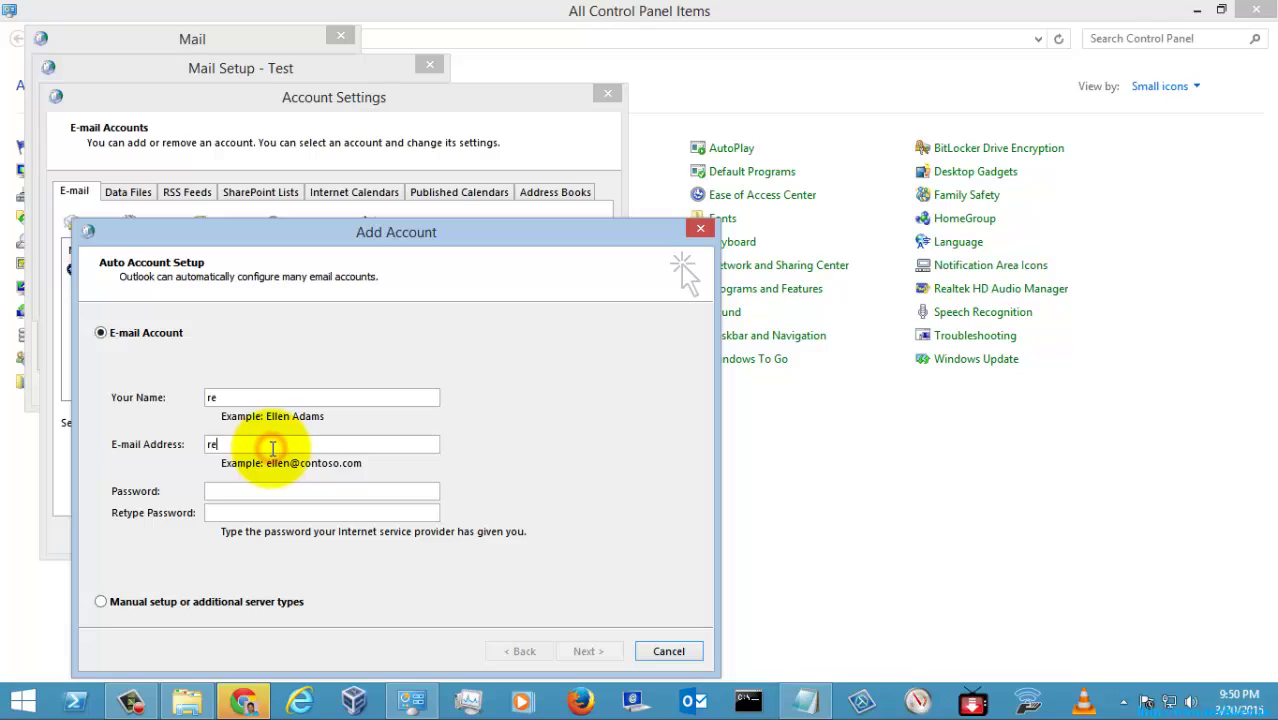
pyautogui.write('@abc')
pyautogui.click(287, 490)
pyautogui.write('**')
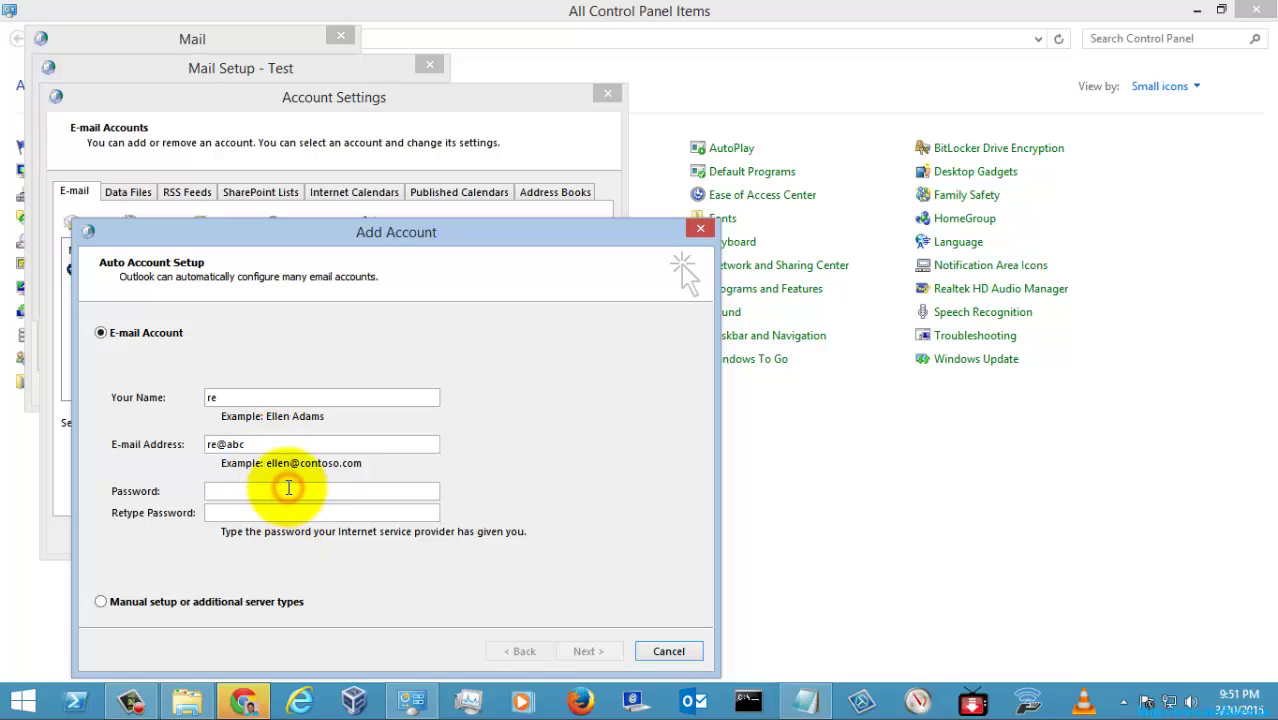
pyautogui.click(284, 512)
pyautogui.write('**')
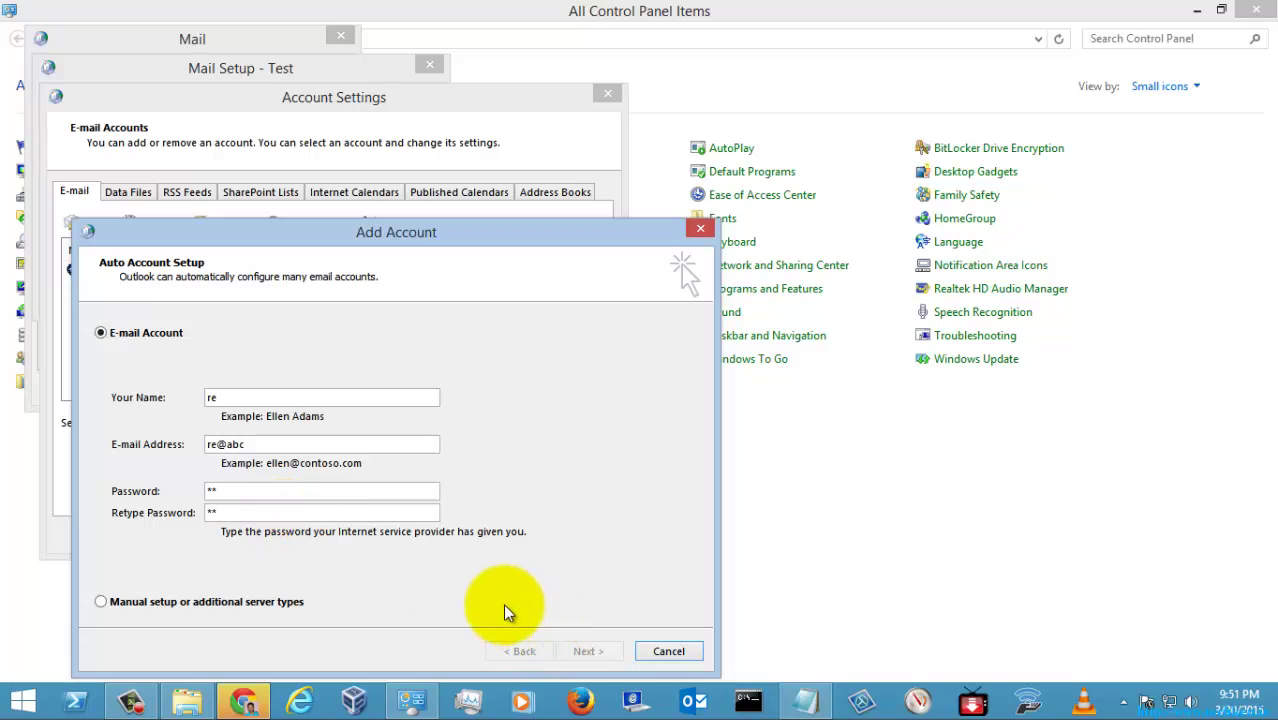
pyautogui.click(256, 447)
pyautogui.write('.com')
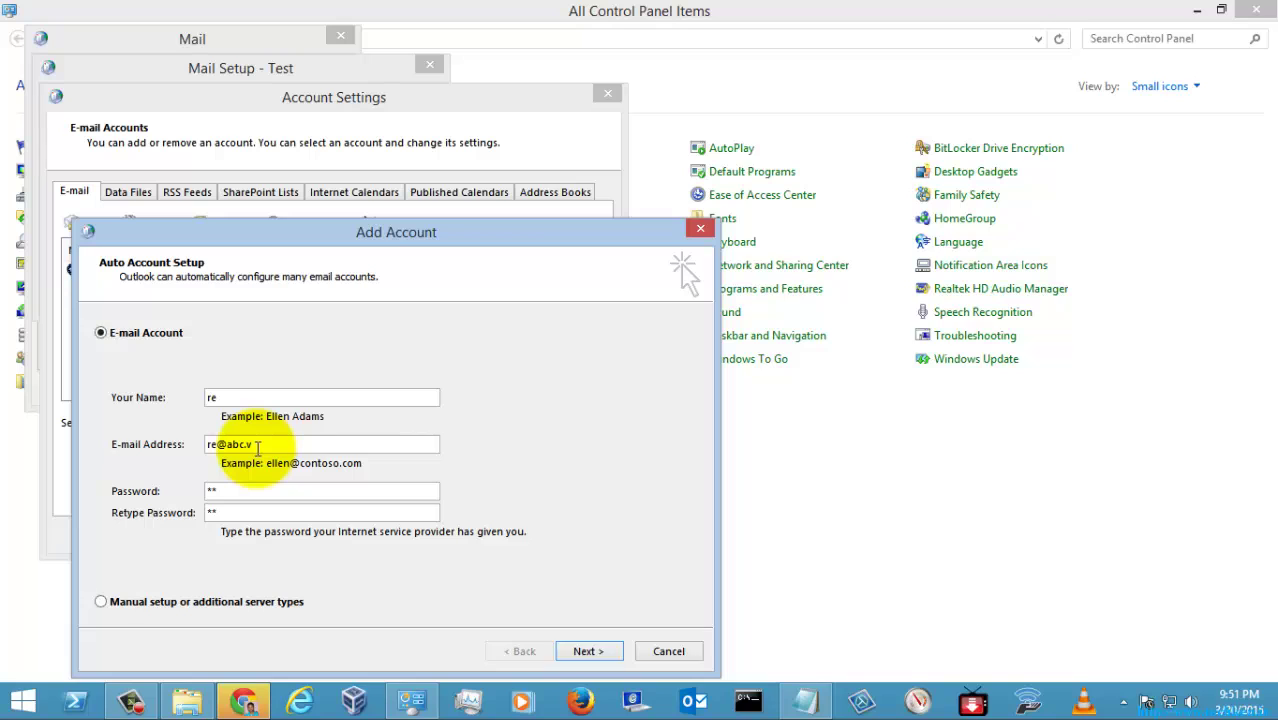
# Switch from automatic setup to 'Manual setup or additional server types' and continue
pyautogui.click(588, 651)
pyautogui.click(520, 651)
pyautogui.click(102, 603)
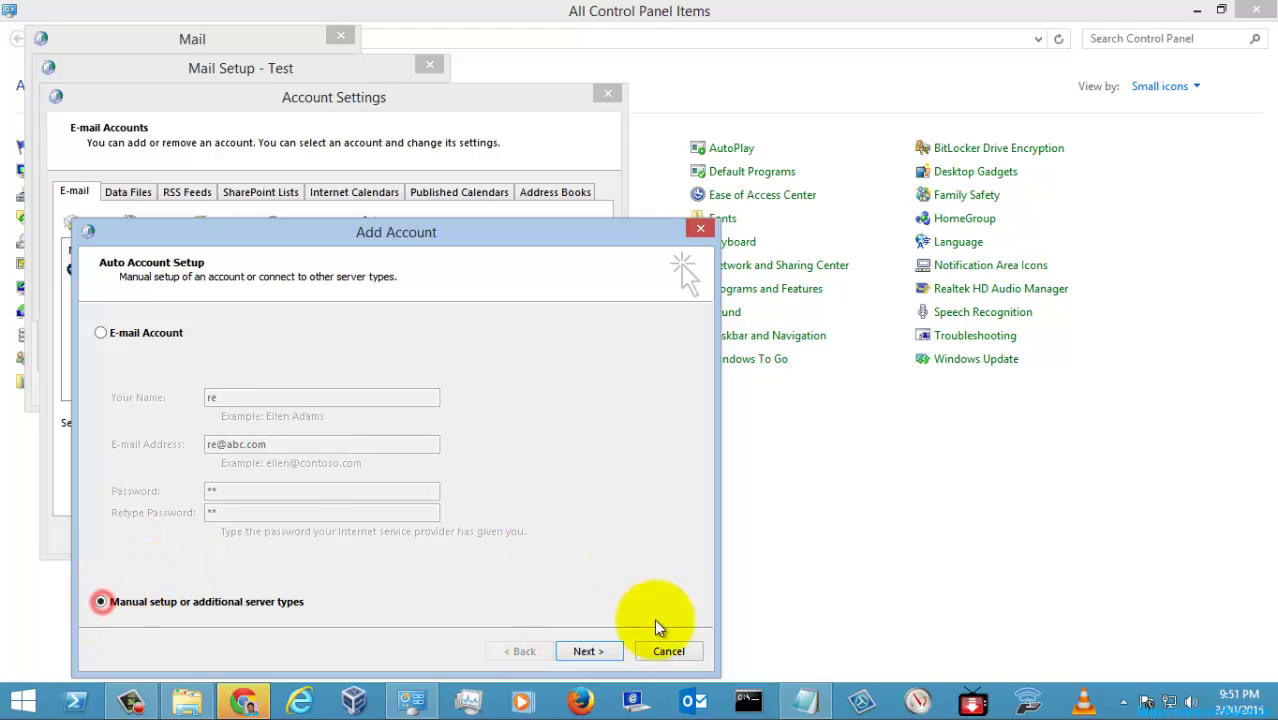
pyautogui.click(588, 651)
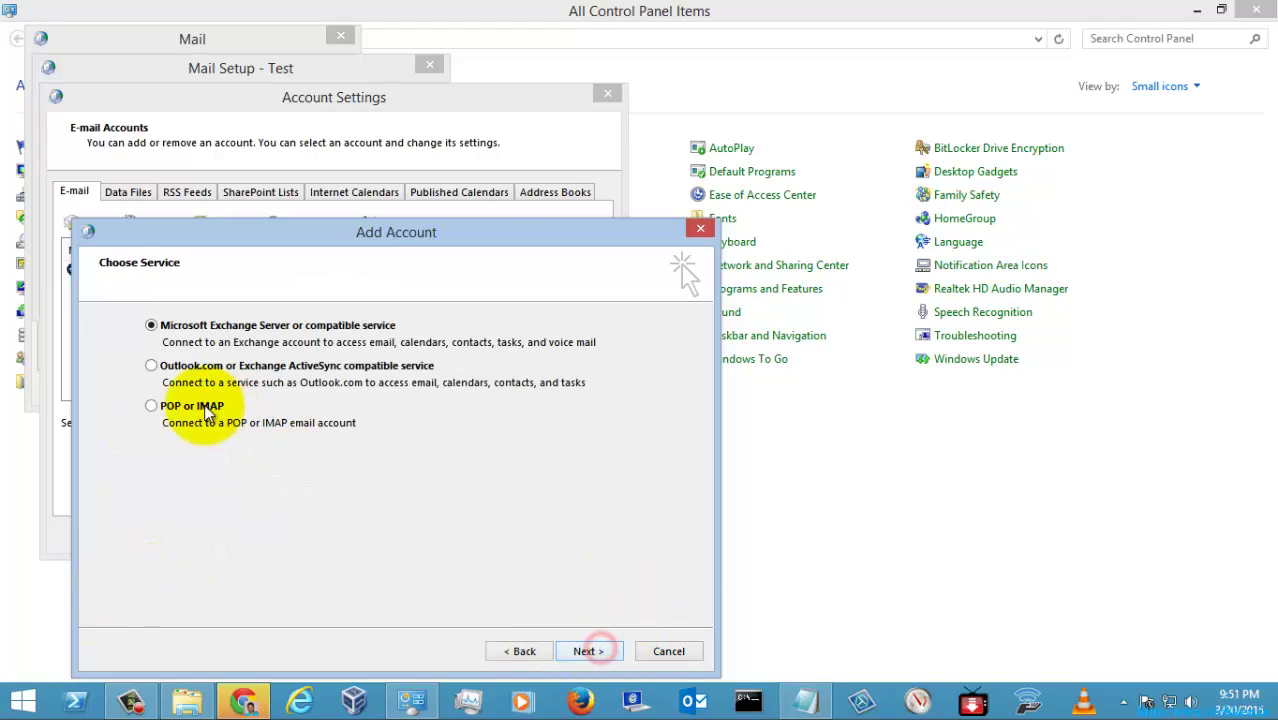
# Choose the POP or IMAP service and set the account type to IMAP
pyautogui.click(151, 407)
pyautogui.click(586, 651)
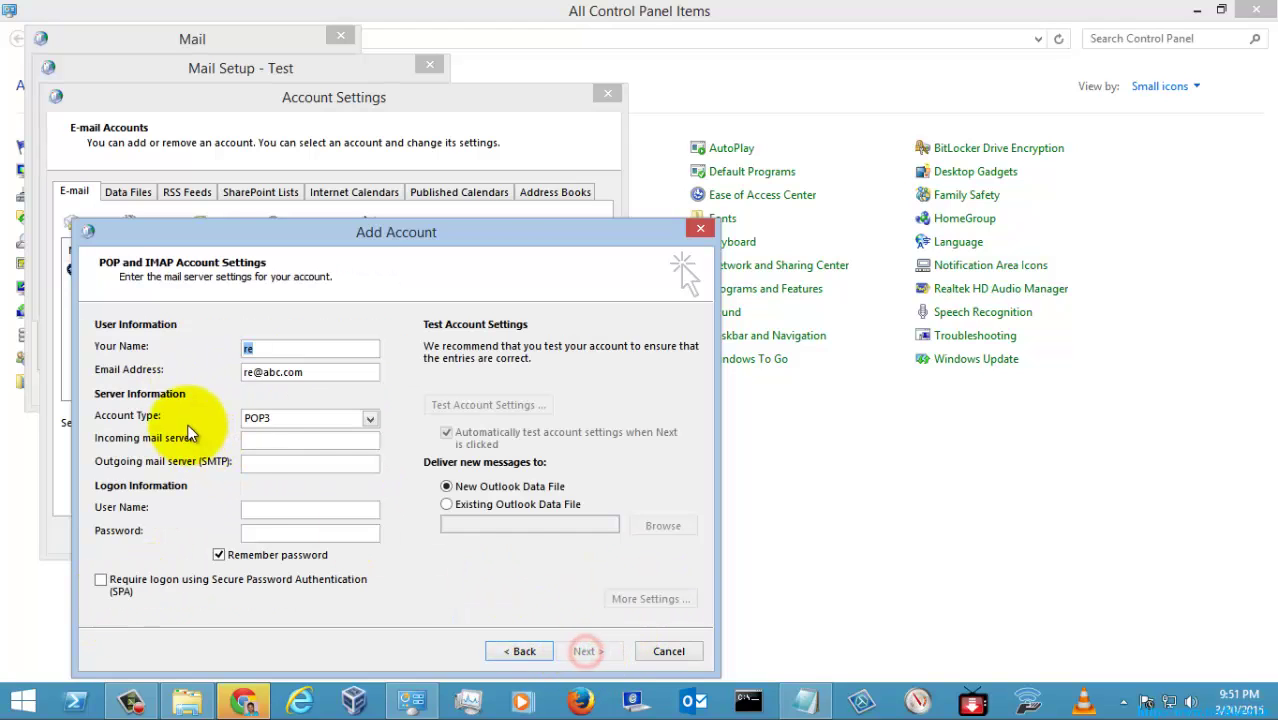
pyautogui.click(268, 422)
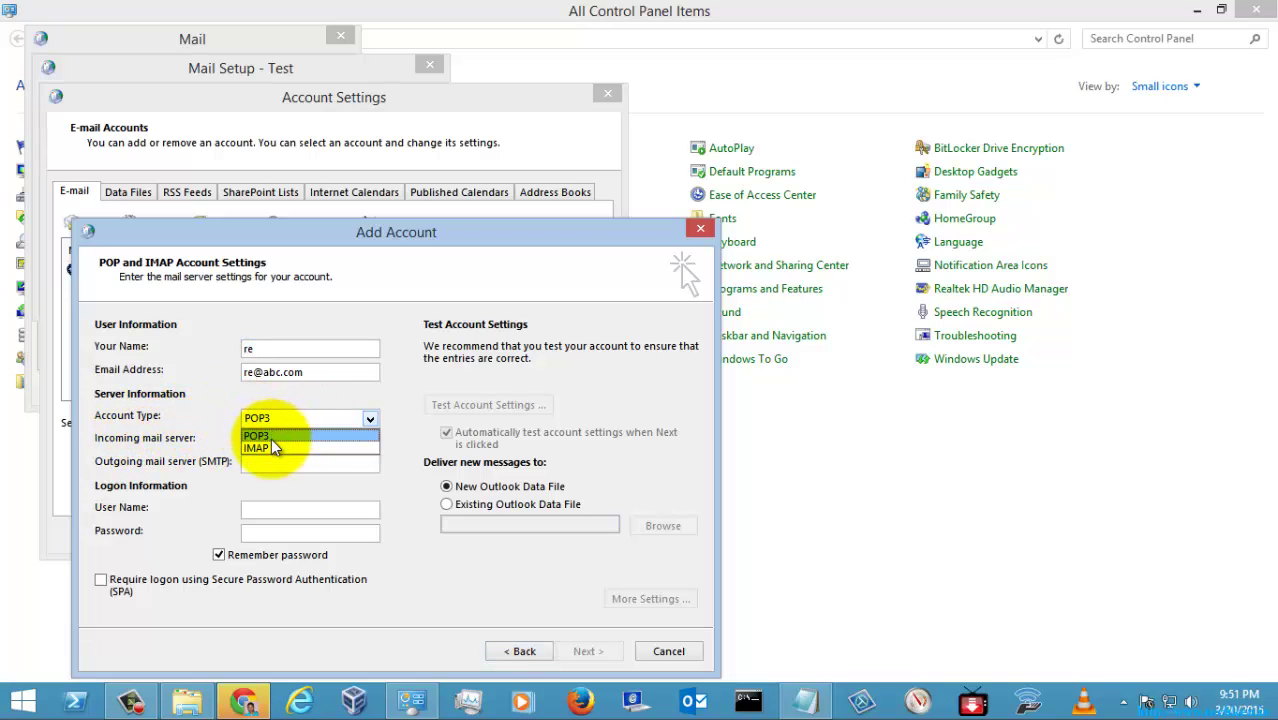
pyautogui.click(330, 448)
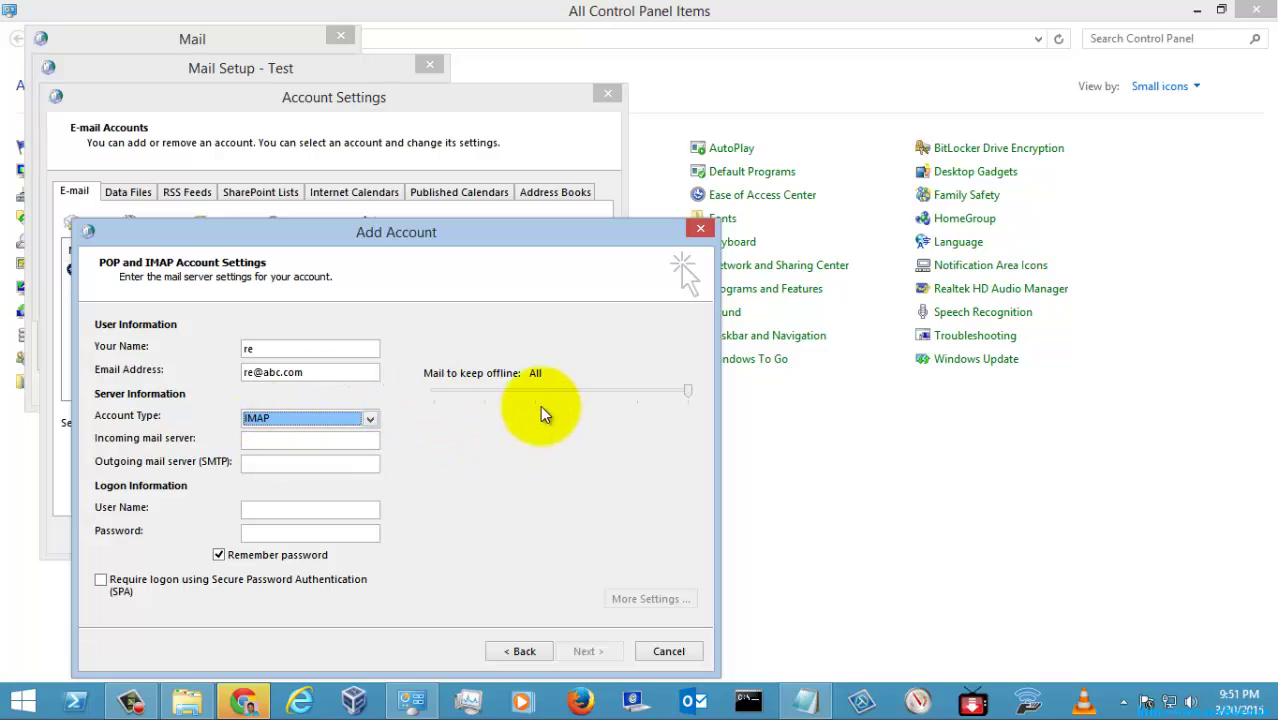
# Switch the account type between POP3 and IMAP again, leaving it on POP3
pyautogui.click(343, 420)
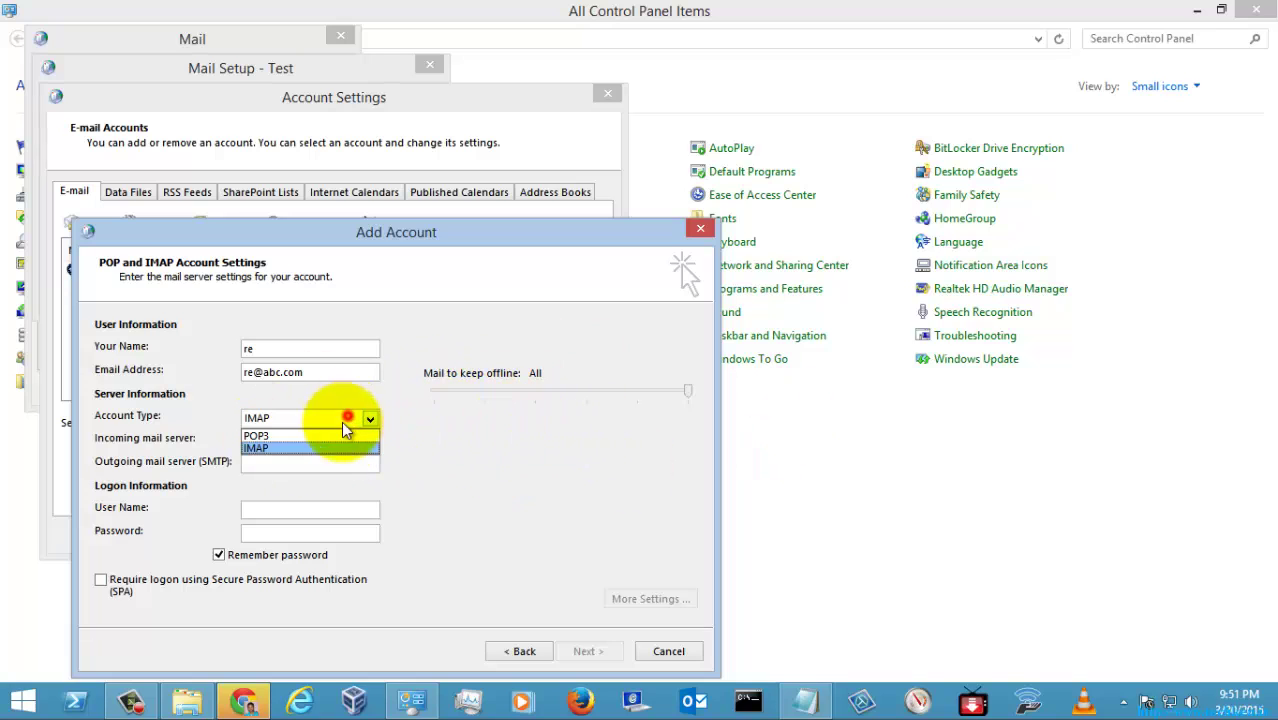
pyautogui.click(297, 436)
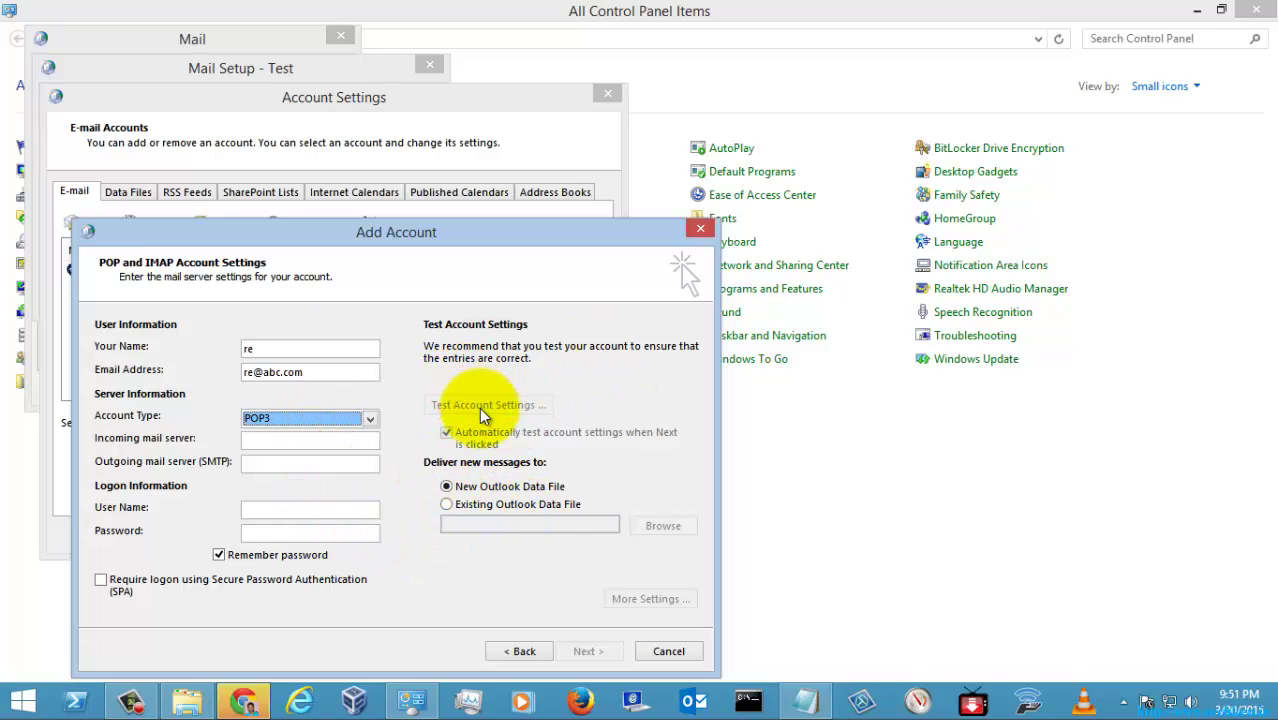
pyautogui.click(368, 425)
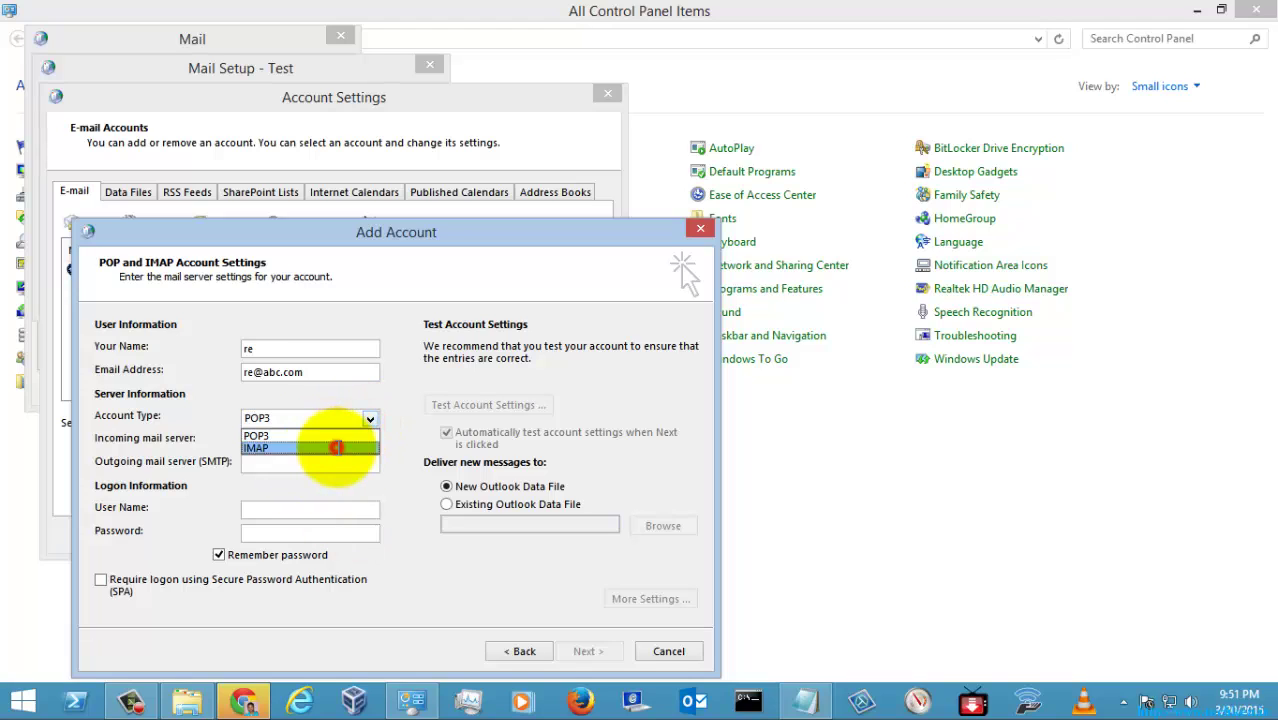
pyautogui.click(338, 439)
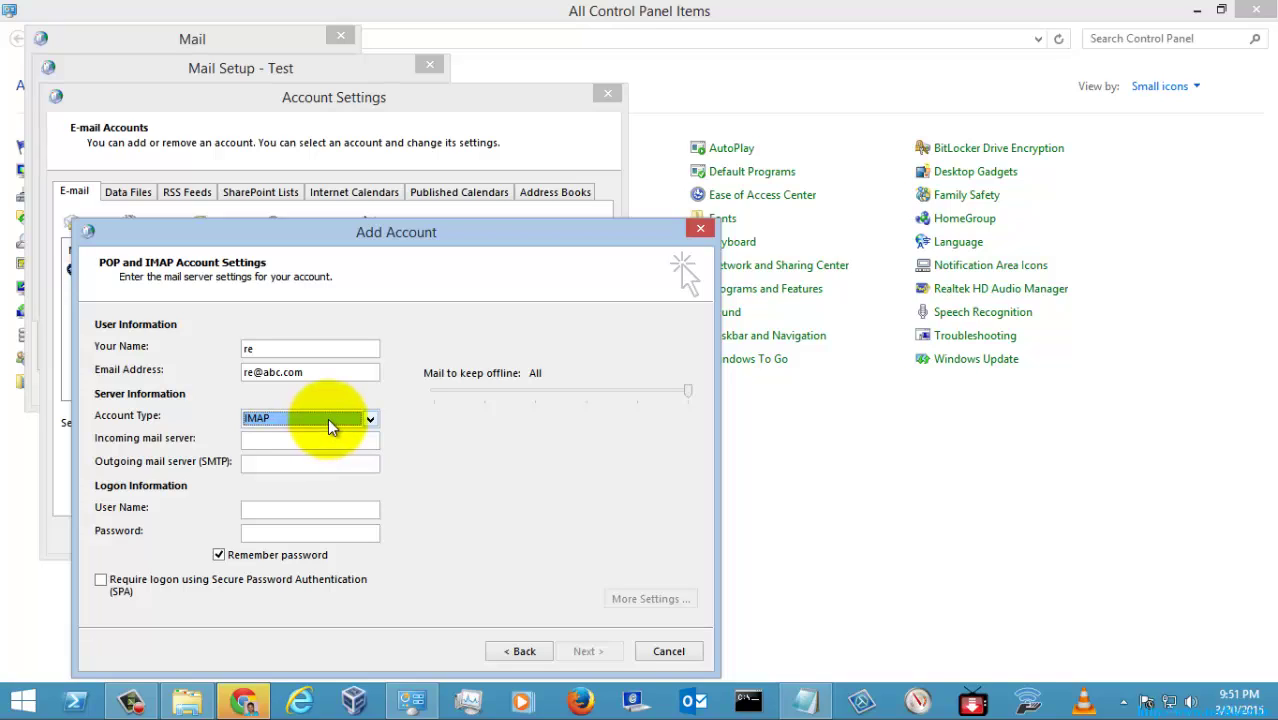
pyautogui.click(327, 418)
pyautogui.click(327, 437)
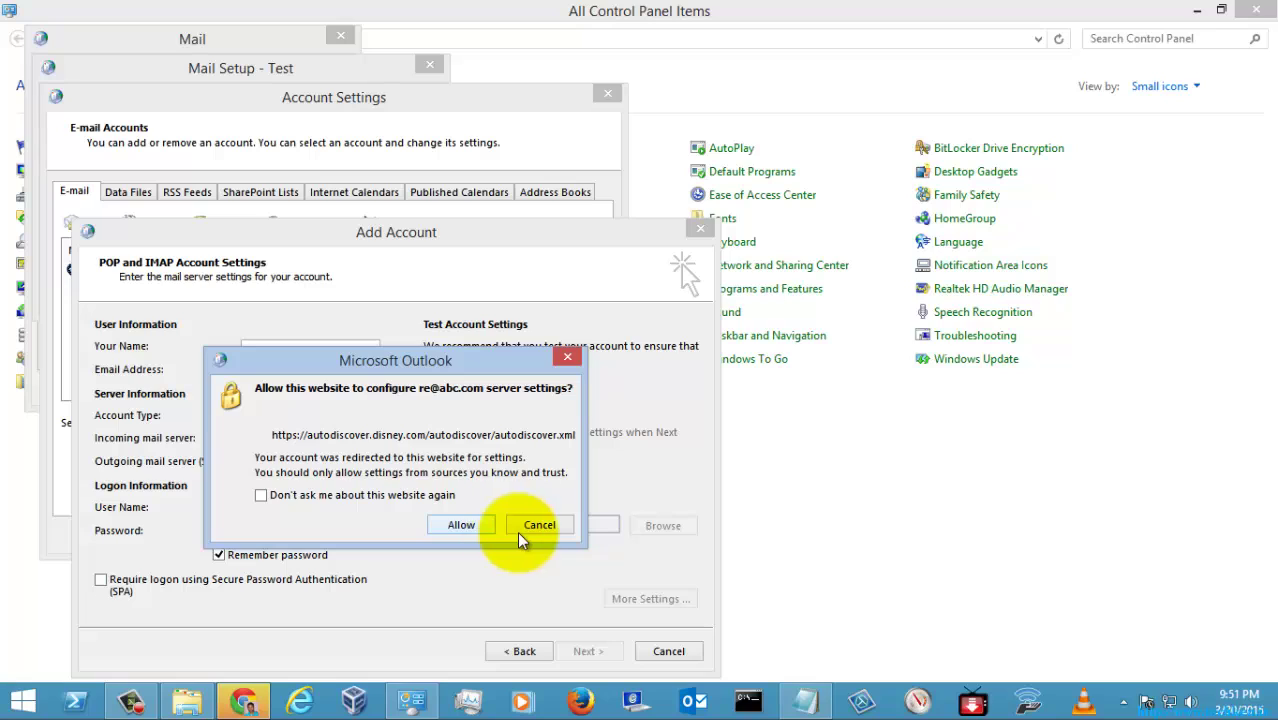
# Cancel the autodiscover prompt and new account, close all Mail windows, and restore Outlook
pyautogui.click(536, 524)
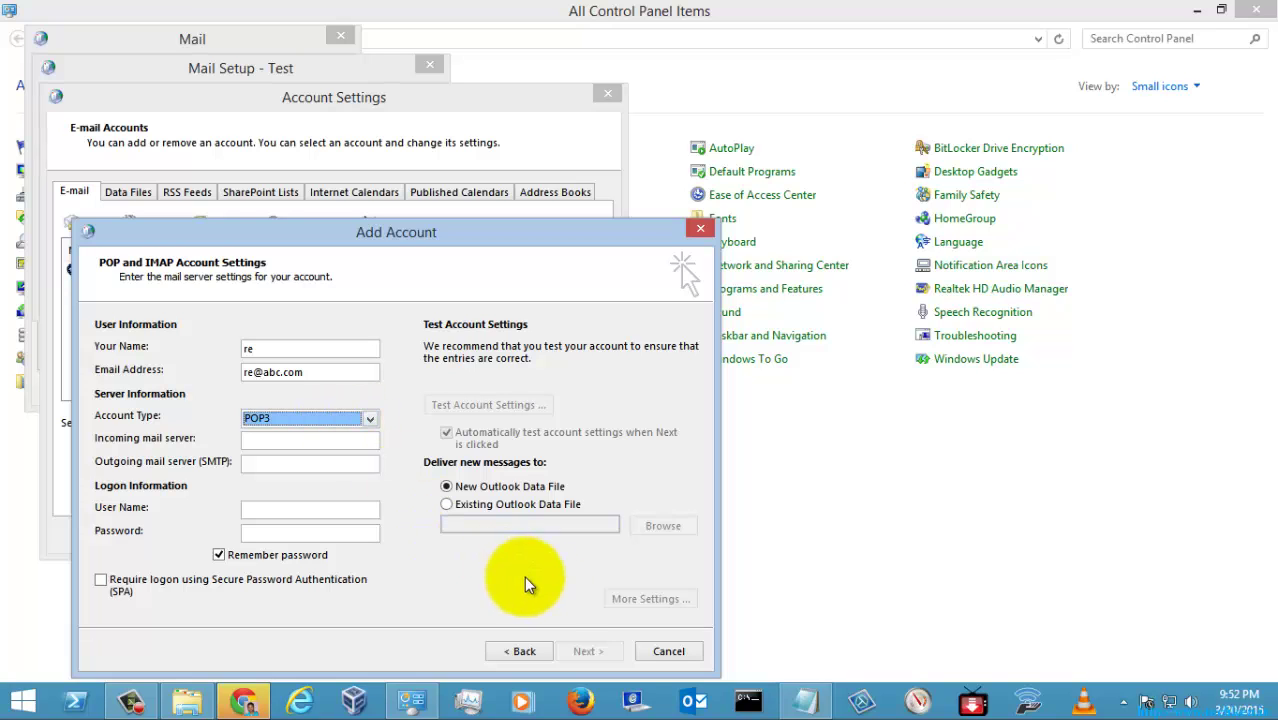
pyautogui.click(662, 650)
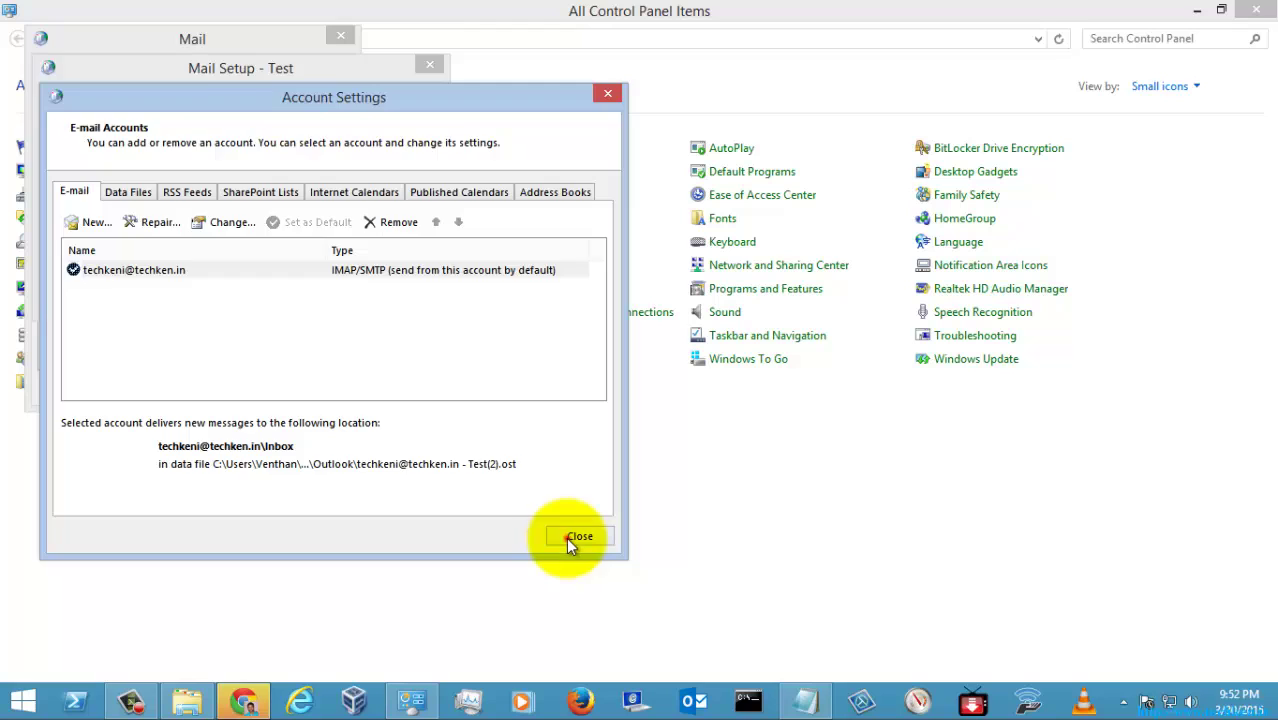
pyautogui.click(568, 537)
pyautogui.click(1255, 9)
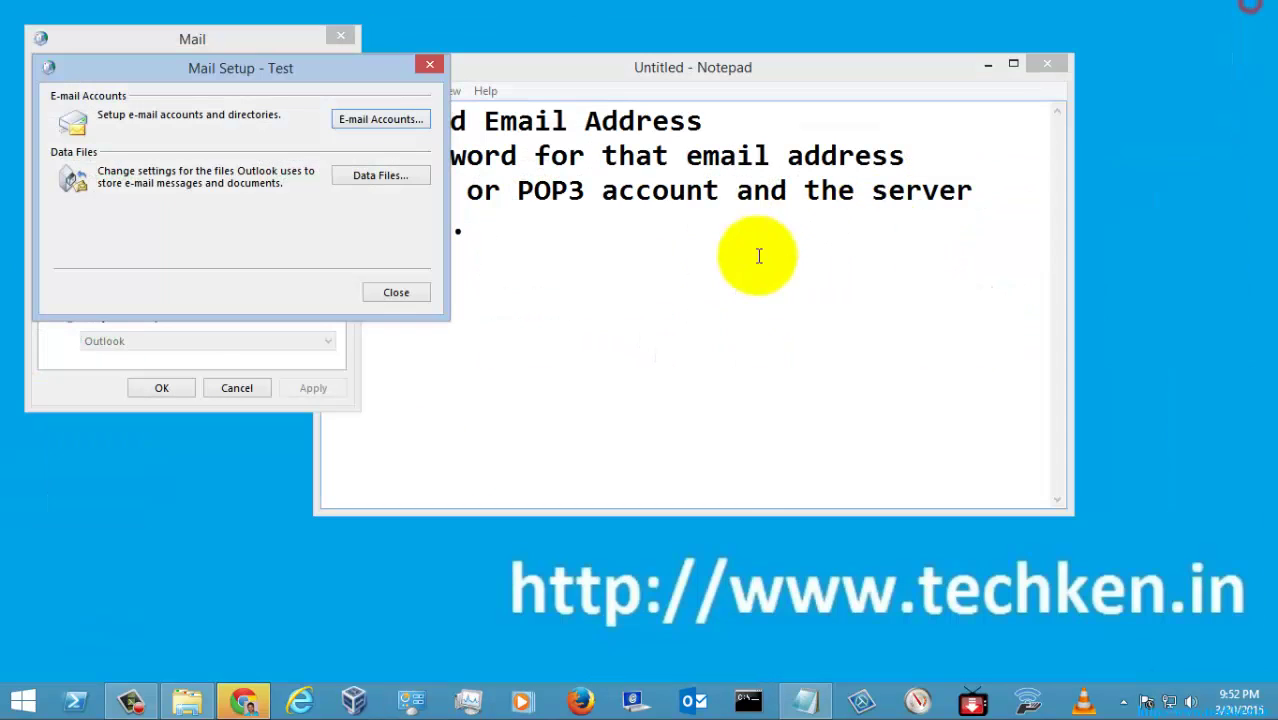
pyautogui.click(410, 293)
pyautogui.click(240, 388)
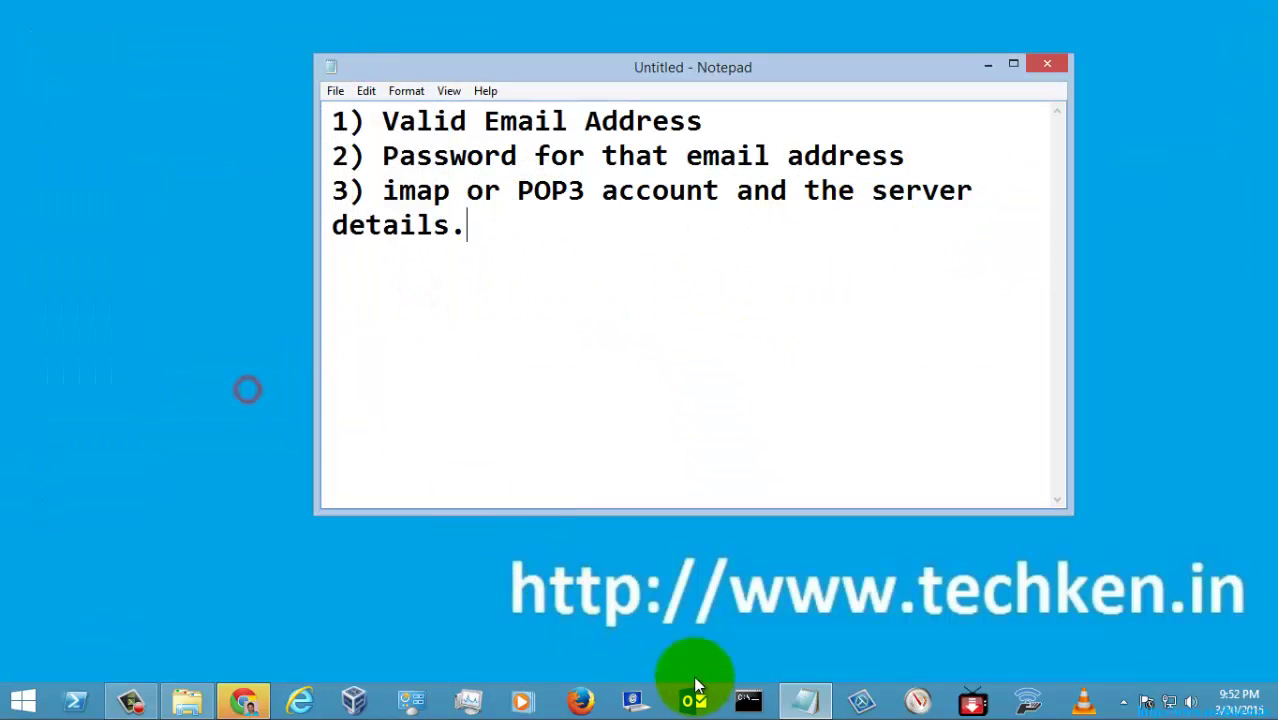
pyautogui.click(694, 705)
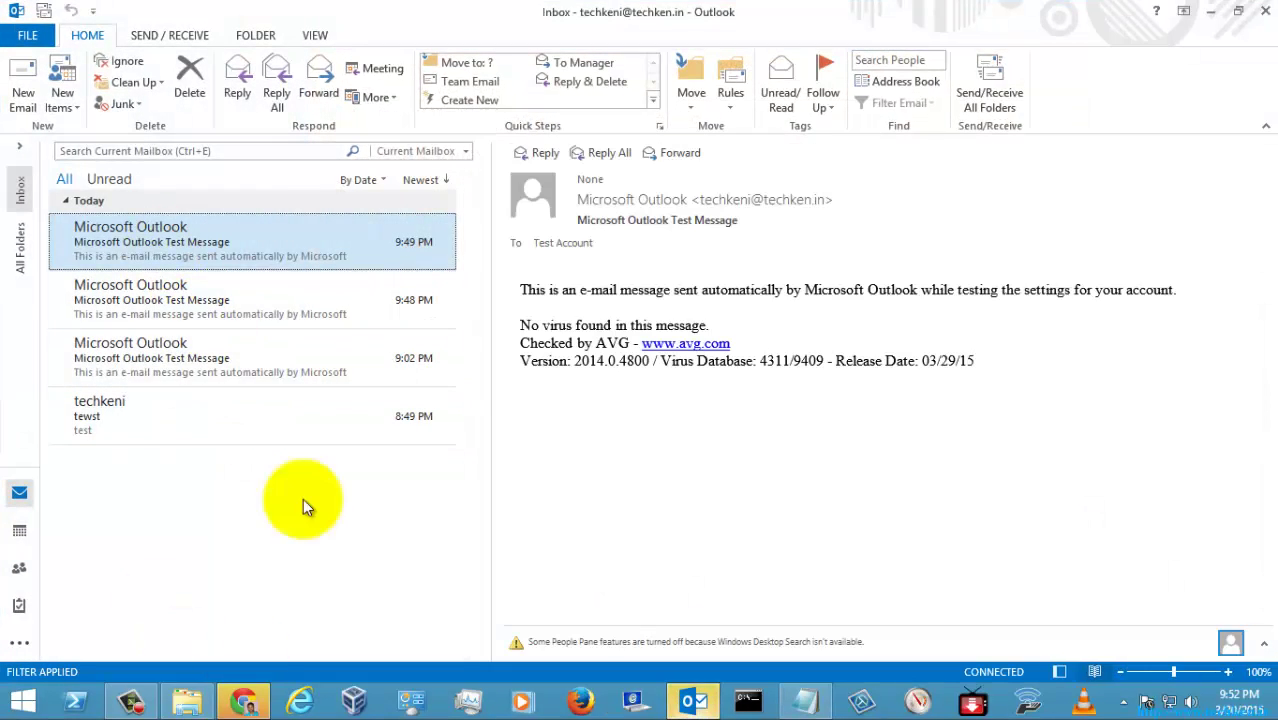
# Expand the folder pane and view Drafts, Outbox and RSS Feeds, returning to Inbox
pyautogui.click(19, 146)
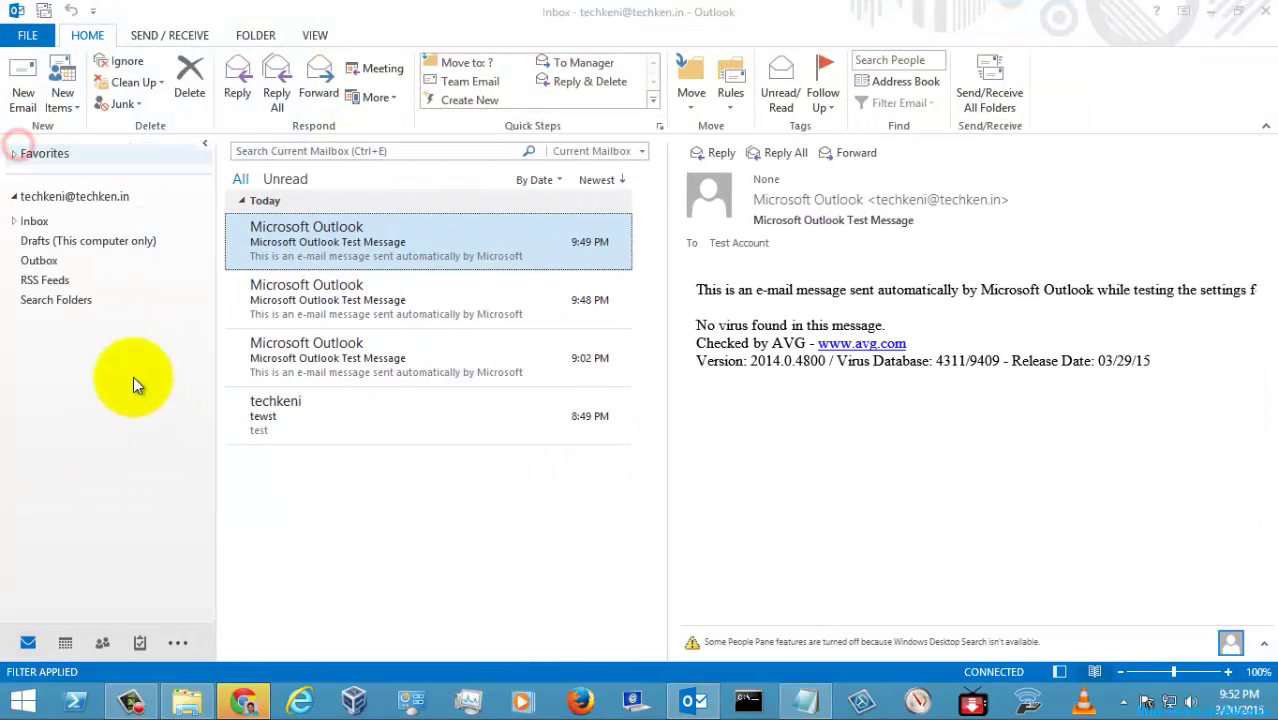
pyautogui.click(40, 243)
pyautogui.click(39, 260)
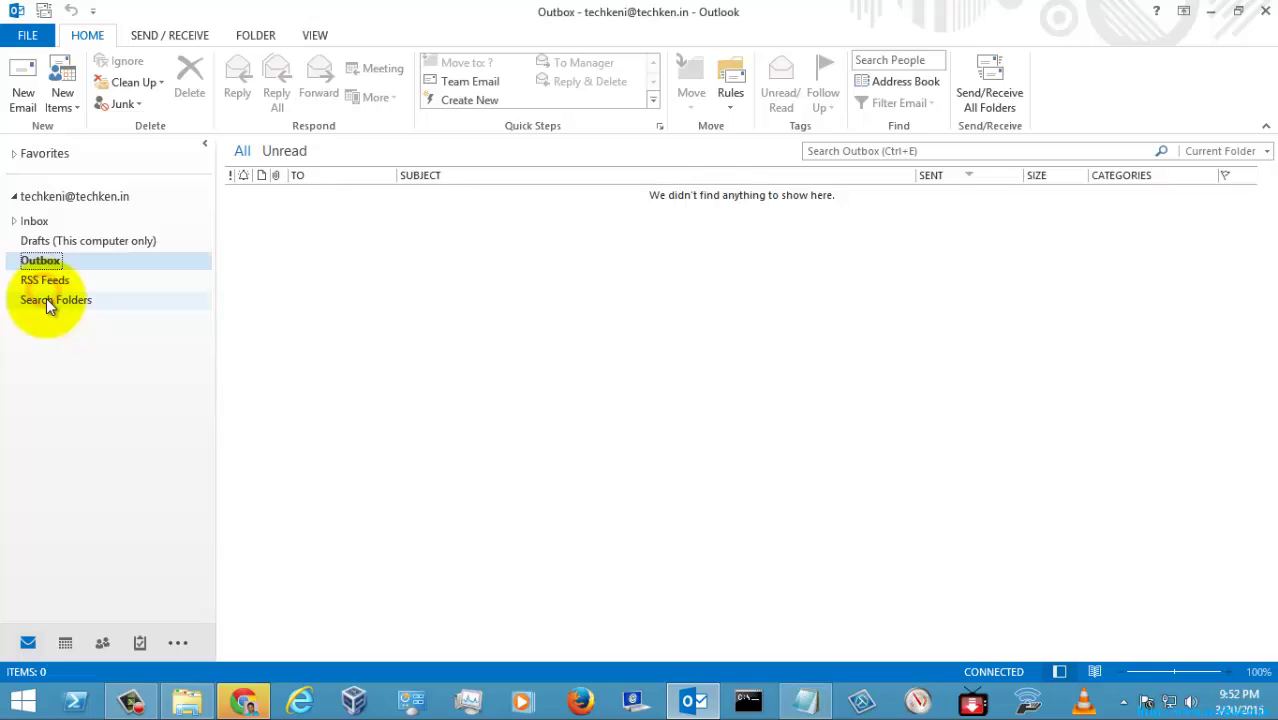
pyautogui.click(44, 279)
pyautogui.click(34, 221)
# Expand the Inbox to view its Drafts, Junk, Sent and Trash subfolders, then minimise Outlook
pyautogui.click(14, 221)
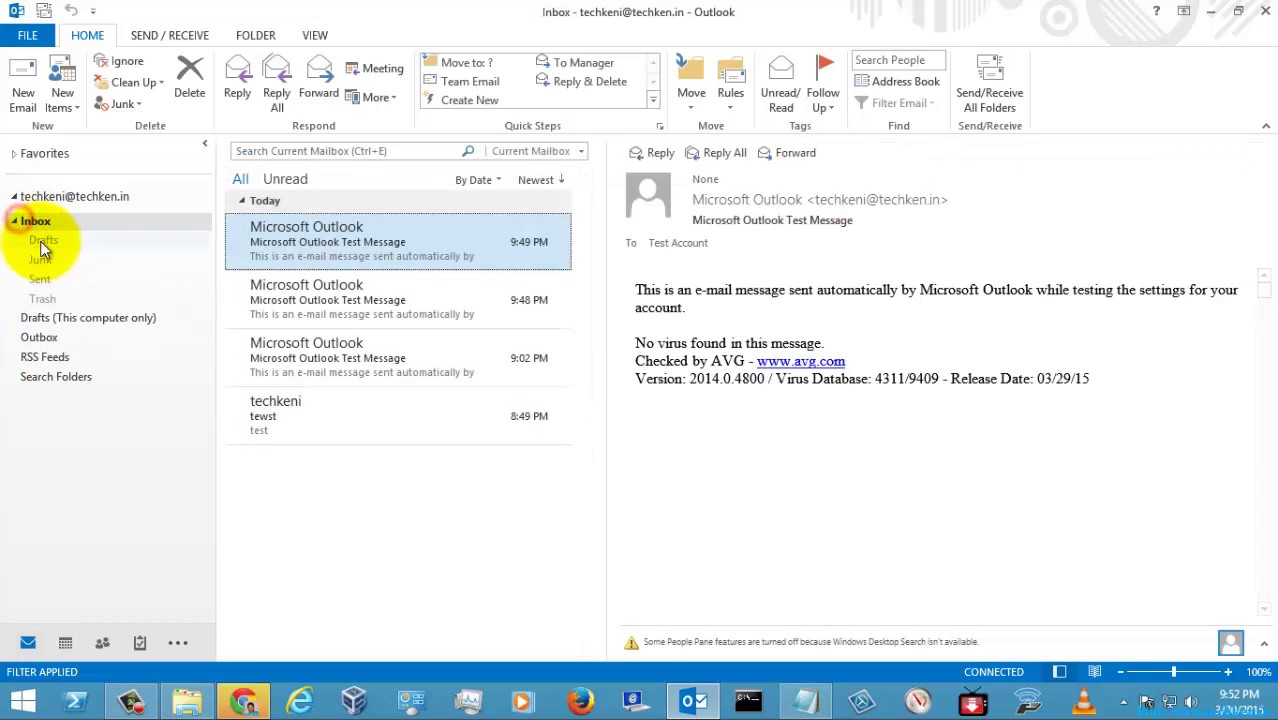
pyautogui.click(43, 242)
pyautogui.click(41, 261)
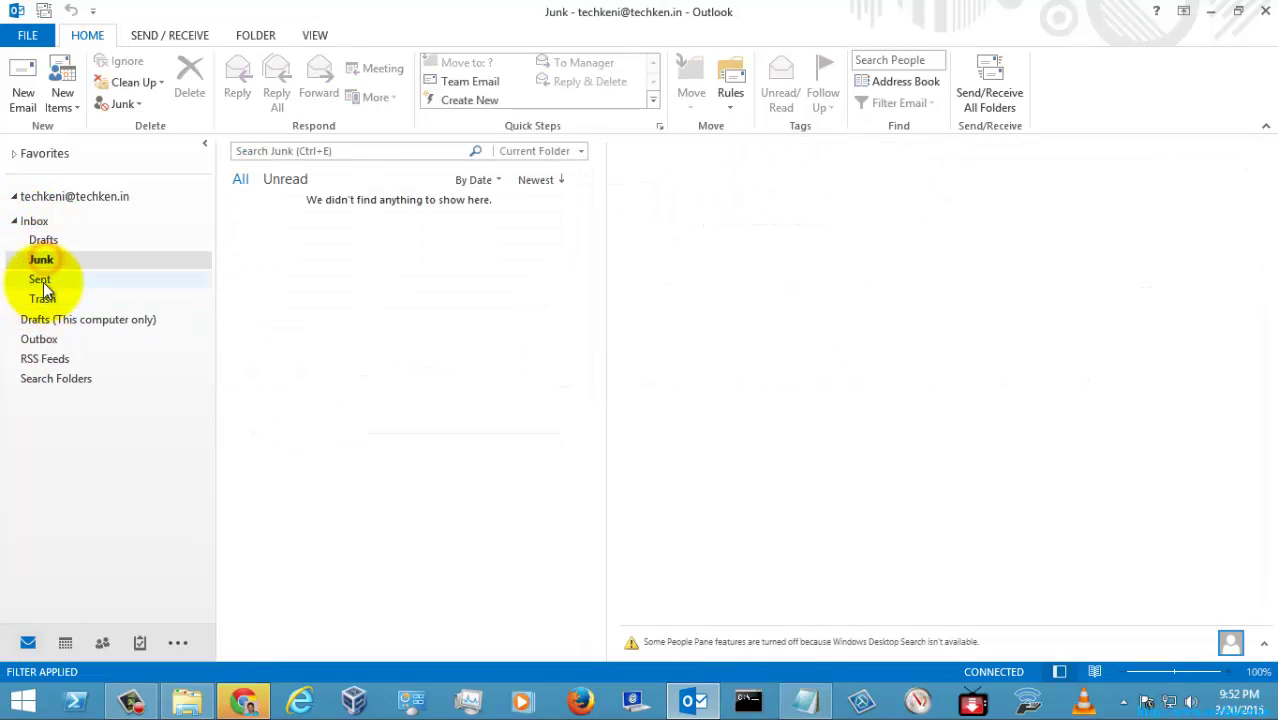
pyautogui.click(41, 280)
pyautogui.click(43, 300)
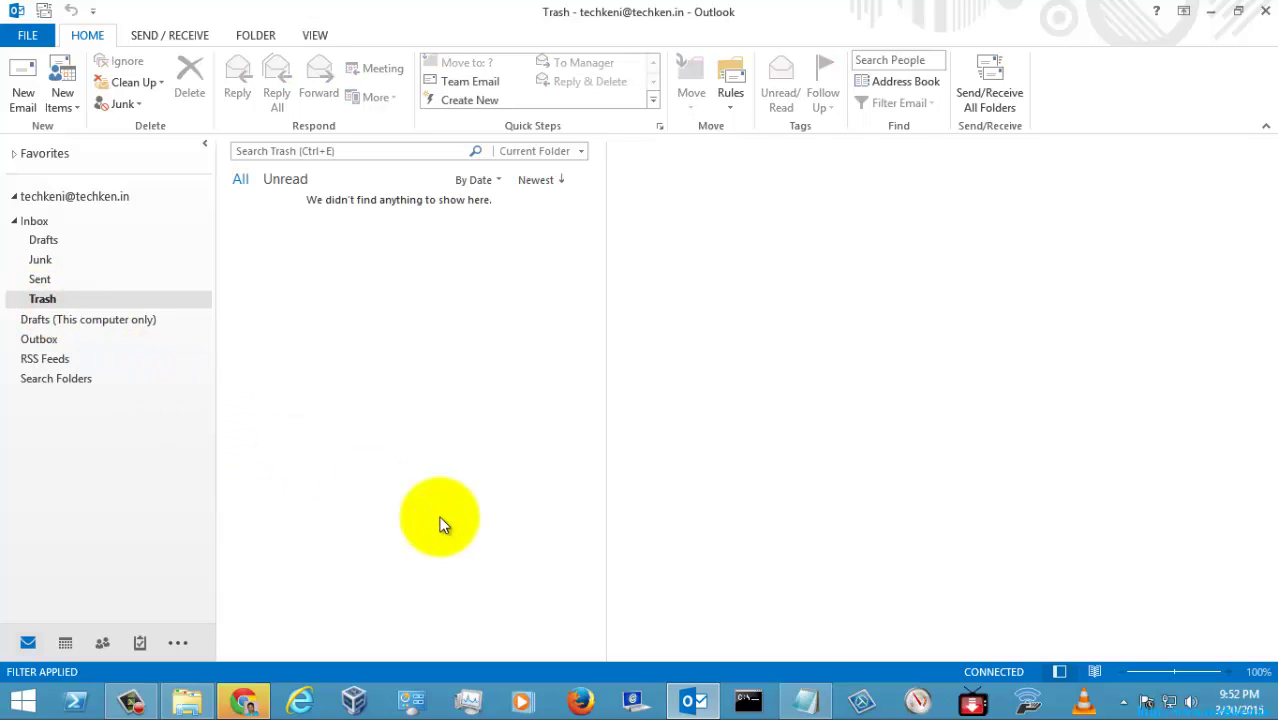
pyautogui.click(1210, 11)
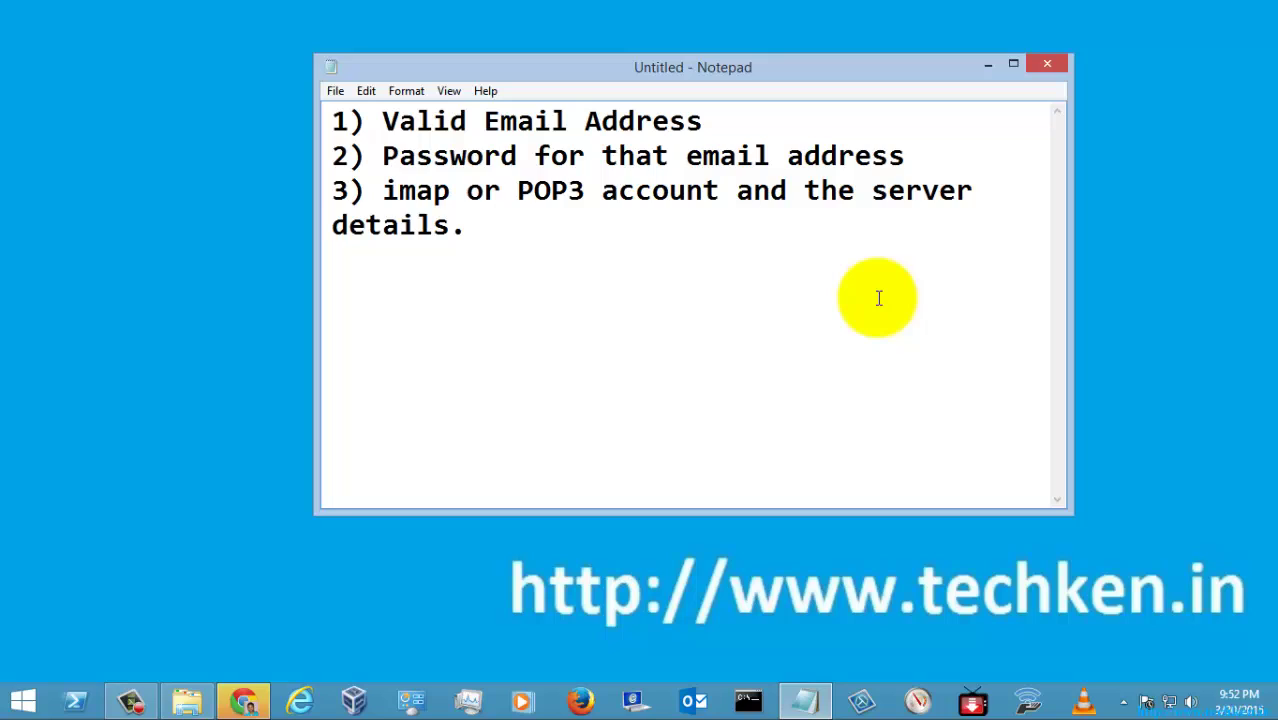